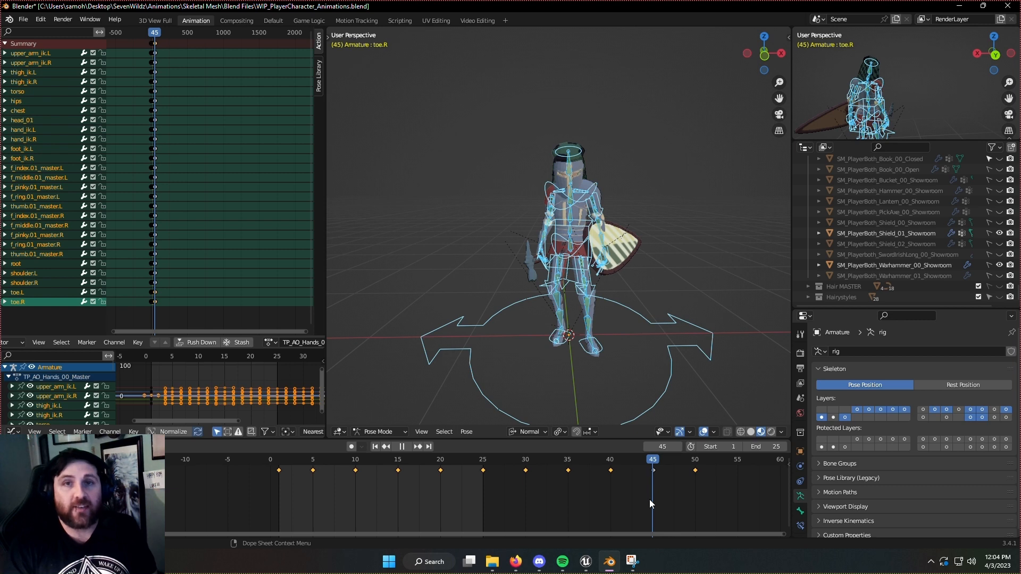
- Copy the full pose of all bones at frame 1 of the TP_AO_Hands_CenterDown_00 action
{"action": "left_click_drag", "start_coordinate": [649, 500], "coordinate": [275, 482]}
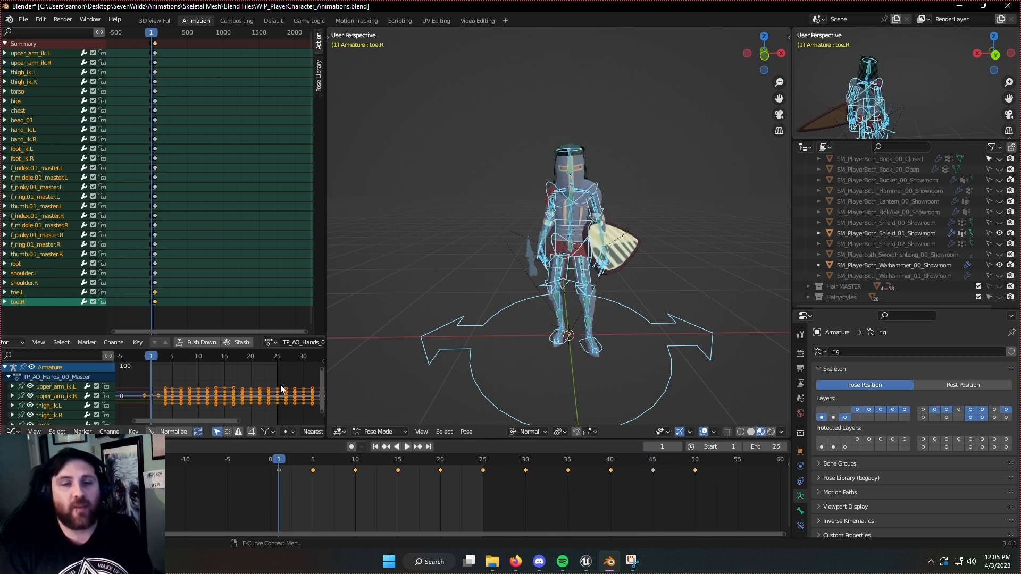
{"action": "left_click", "coordinate": [270, 343]}
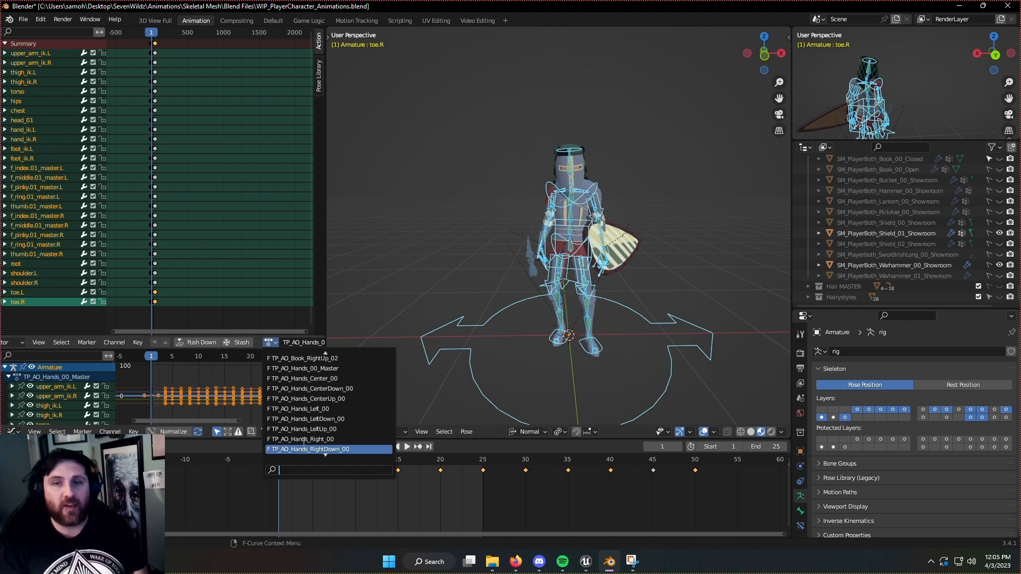
{"action": "left_click", "coordinate": [309, 388]}
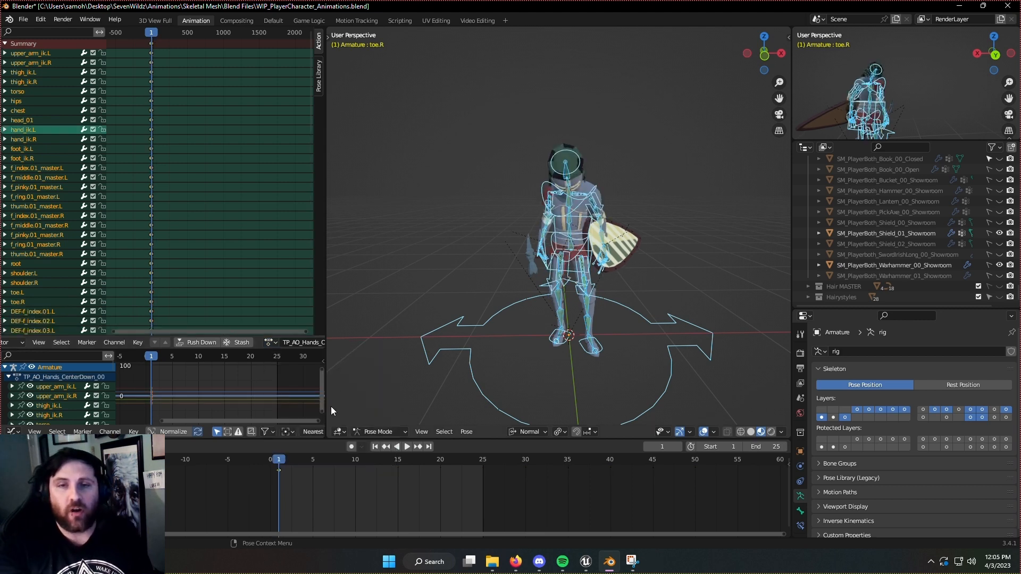
{"action": "left_click", "coordinate": [551, 343]}
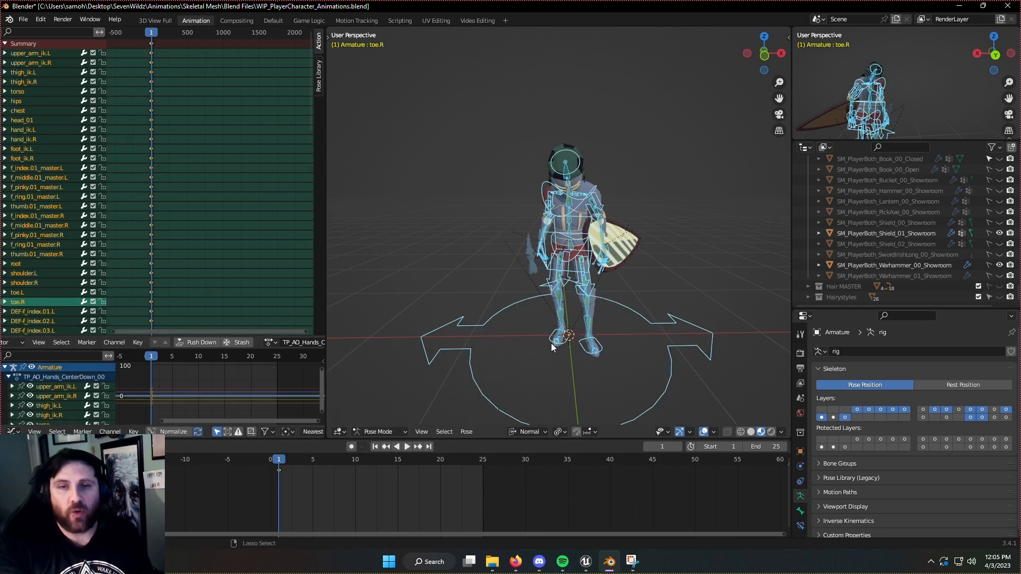
{"action": "key", "text": "ctrl+c"}
- Paste the copied pose at frame 45 of the TP_AO_Hands_00_Master action and keyframe location, rotation and scale for all bones
{"action": "left_click", "coordinate": [270, 343]}
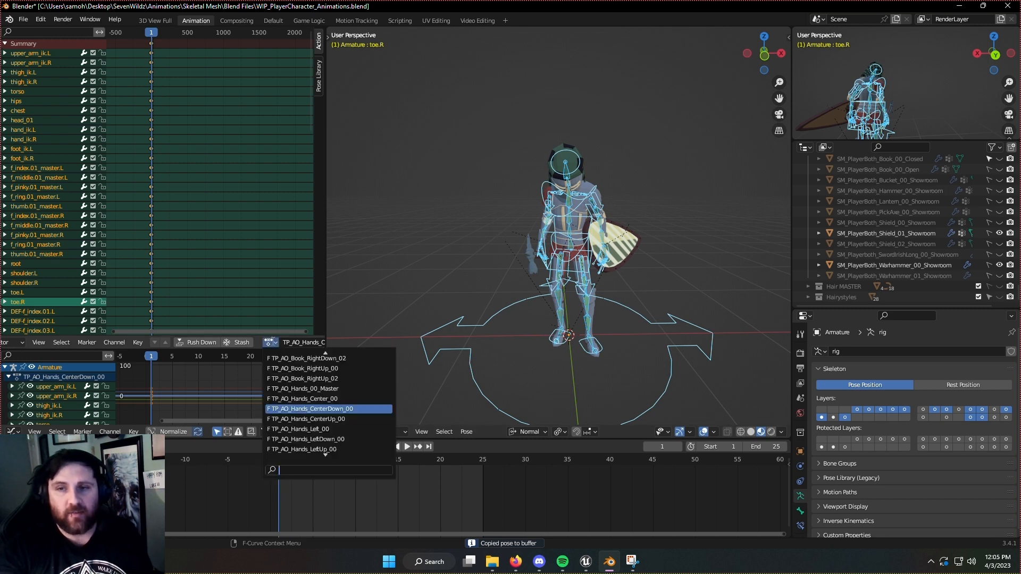
{"action": "left_click", "coordinate": [299, 388]}
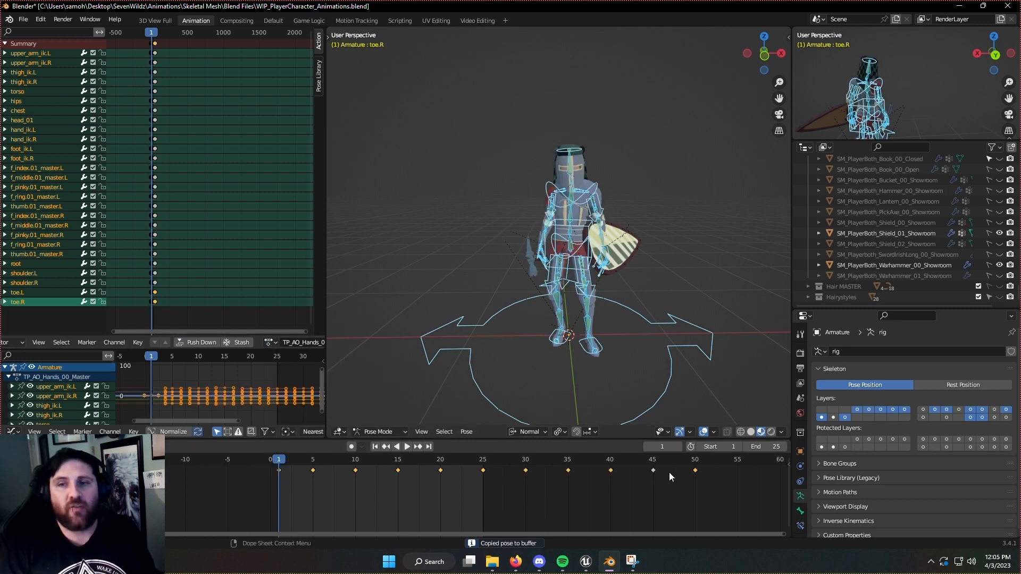
{"action": "left_click", "coordinate": [651, 461]}
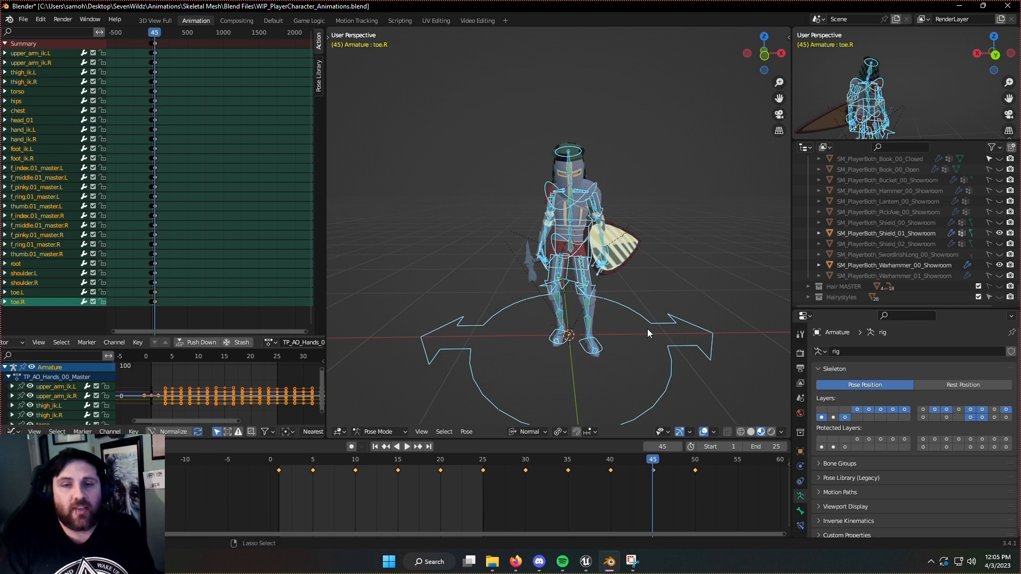
{"action": "left_click", "coordinate": [646, 329]}
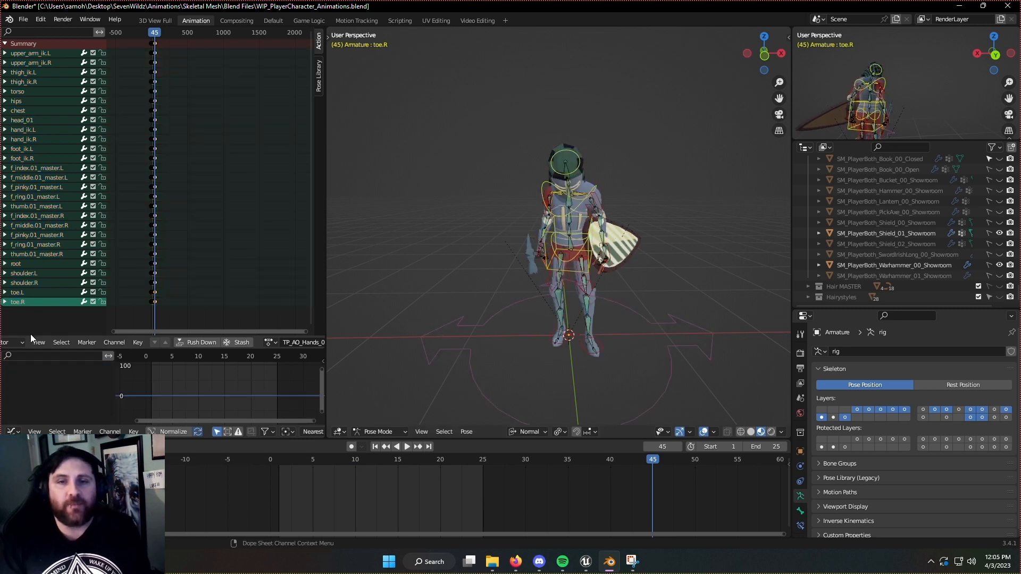
{"action": "left_click_drag", "start_coordinate": [40, 317], "coordinate": [20, 55]}
{"action": "key", "text": "i"}
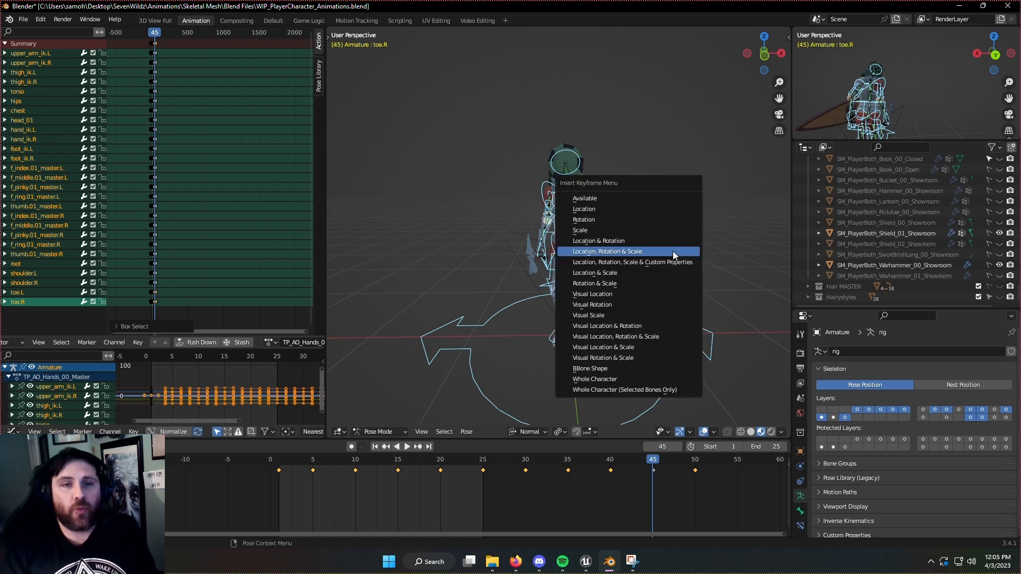
{"action": "left_click", "coordinate": [673, 252]}
{"action": "left_click", "coordinate": [638, 334]}
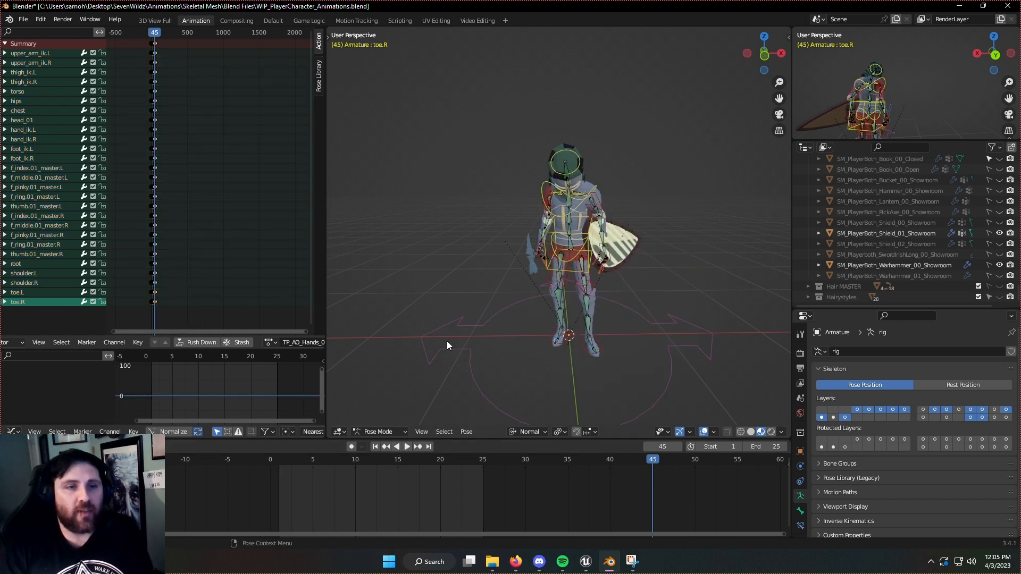
{"action": "key", "text": "a"}
- Set the timeline's end frame to 50 and play back the pose sequence
{"action": "left_click", "coordinate": [407, 447]}
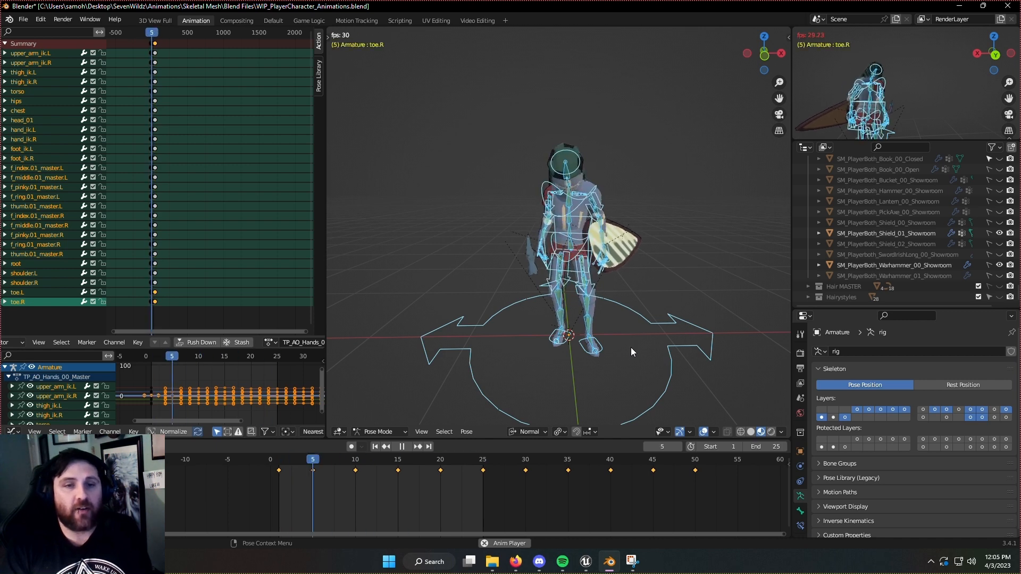
{"action": "left_click", "coordinate": [766, 446]}
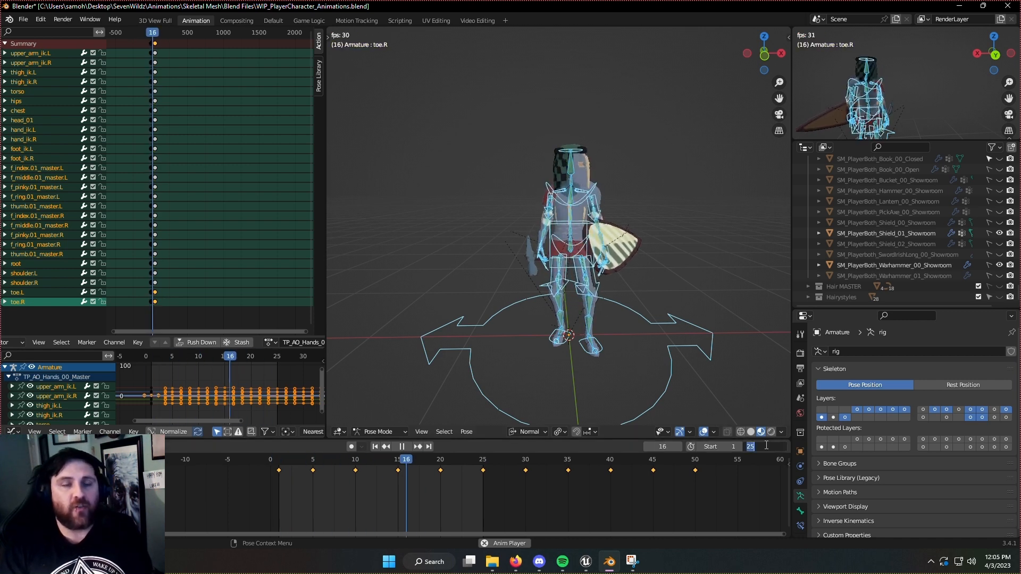
{"action": "type", "text": "49"}
{"action": "key", "text": "Return"}
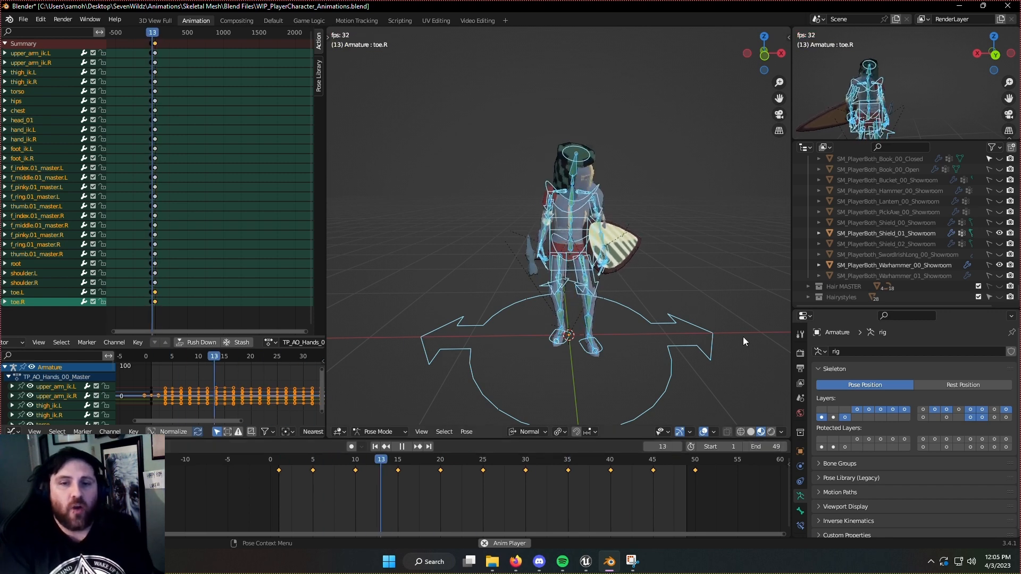
{"action": "left_click", "coordinate": [754, 447]}
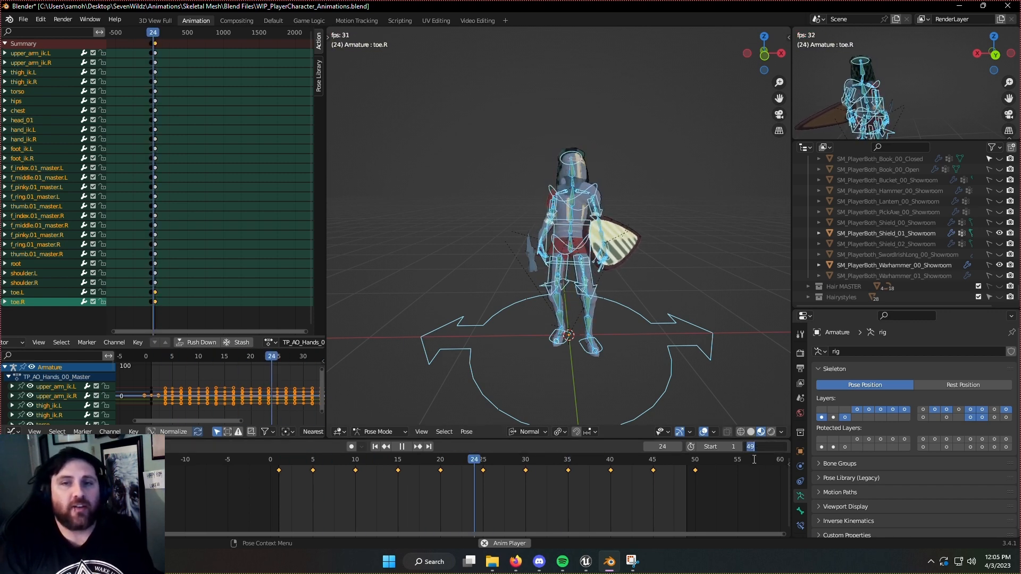
{"action": "type", "text": "50"}
{"action": "key", "text": "Return"}
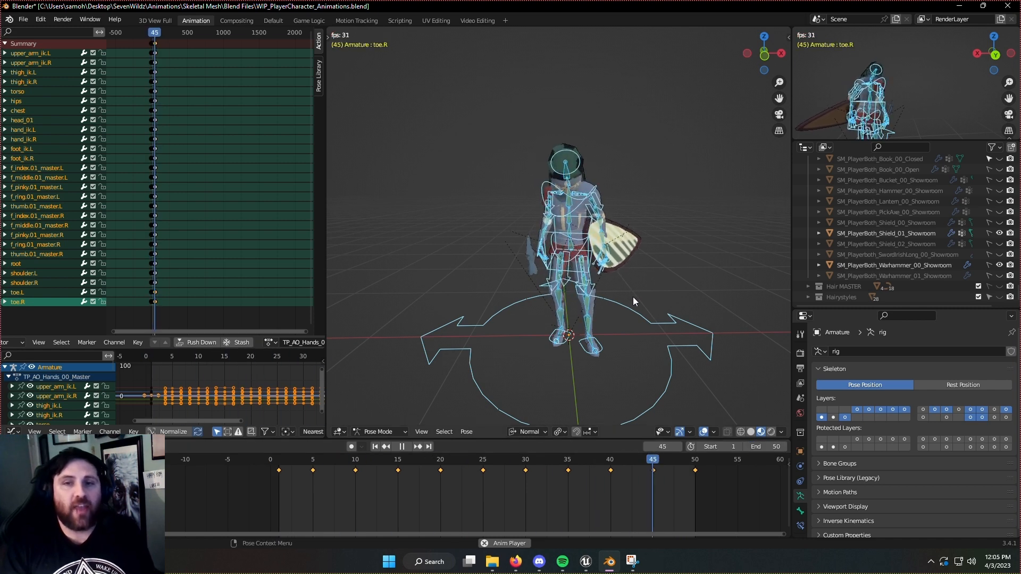
{"action": "middle_click_drag", "start_coordinate": [632, 301], "coordinate": [494, 320]}
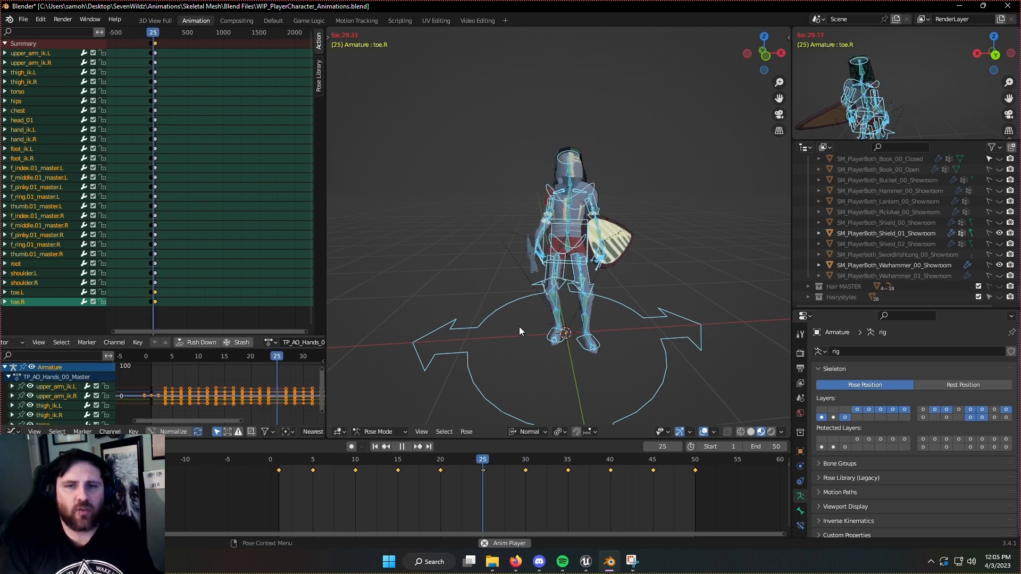
{"action": "key", "text": "space"}
- Go to frame 10 and select both hand IK controls, hand_ik.L and hand_ik.R
{"action": "left_click", "coordinate": [280, 461]}
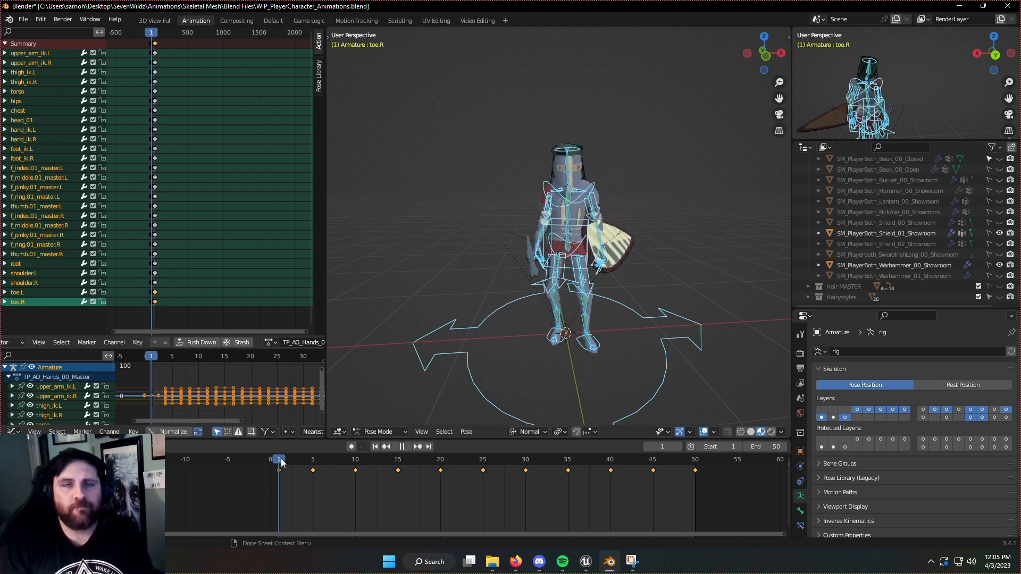
{"action": "left_click", "coordinate": [312, 467]}
{"action": "left_click_drag", "start_coordinate": [313, 470], "coordinate": [355, 471]}
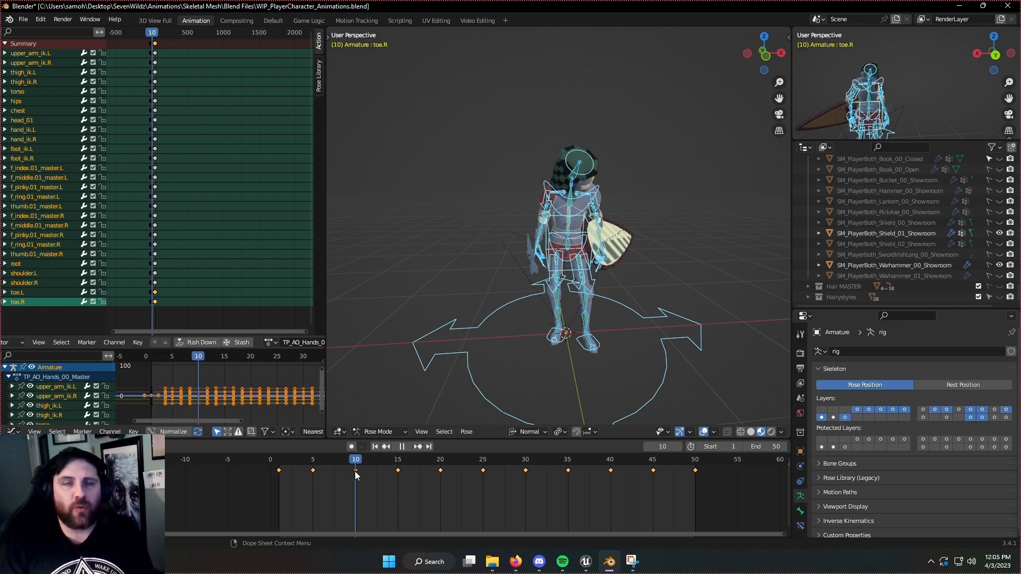
{"action": "scroll", "coordinate": [584, 334], "scroll_direction": "up", "scroll_amount": 4}
{"action": "middle_click_drag", "start_coordinate": [584, 334], "coordinate": [578, 381]}
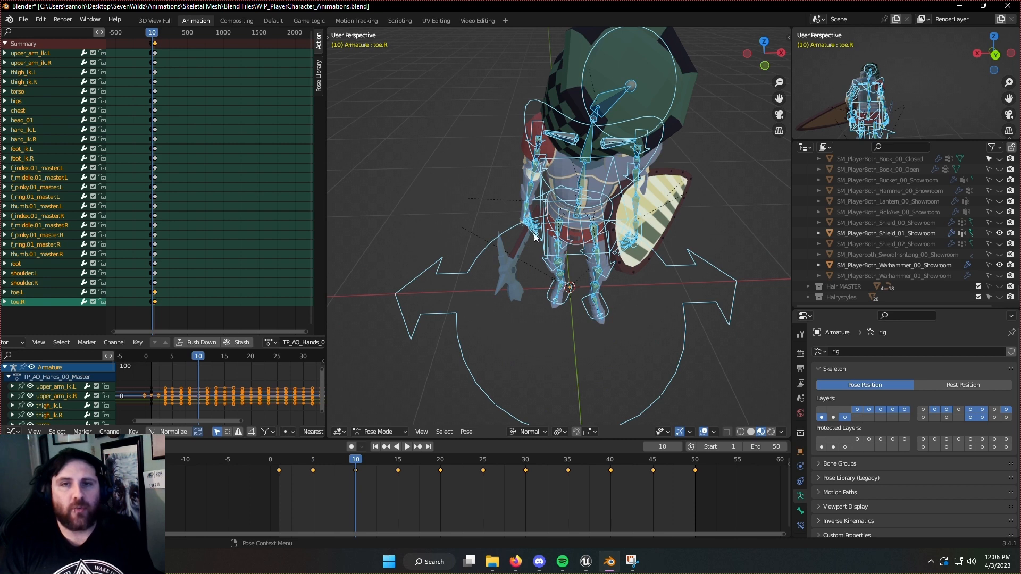
{"action": "middle_click_drag", "start_coordinate": [536, 237], "coordinate": [525, 334]}
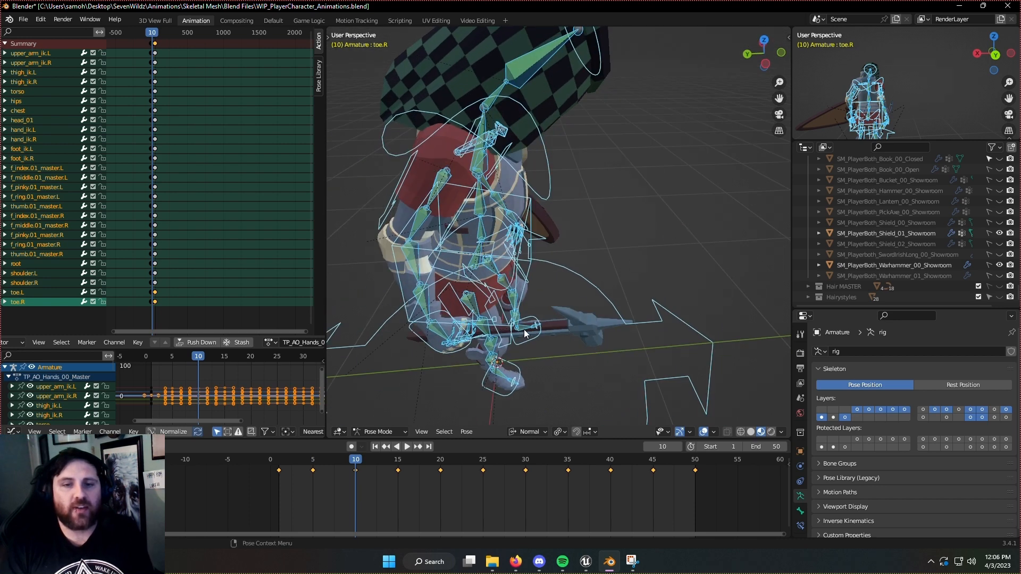
{"action": "left_click", "coordinate": [448, 316]}
{"action": "middle_click_drag", "start_coordinate": [460, 317], "coordinate": [614, 408]}
{"action": "left_click", "coordinate": [634, 346], "text": "shift"}
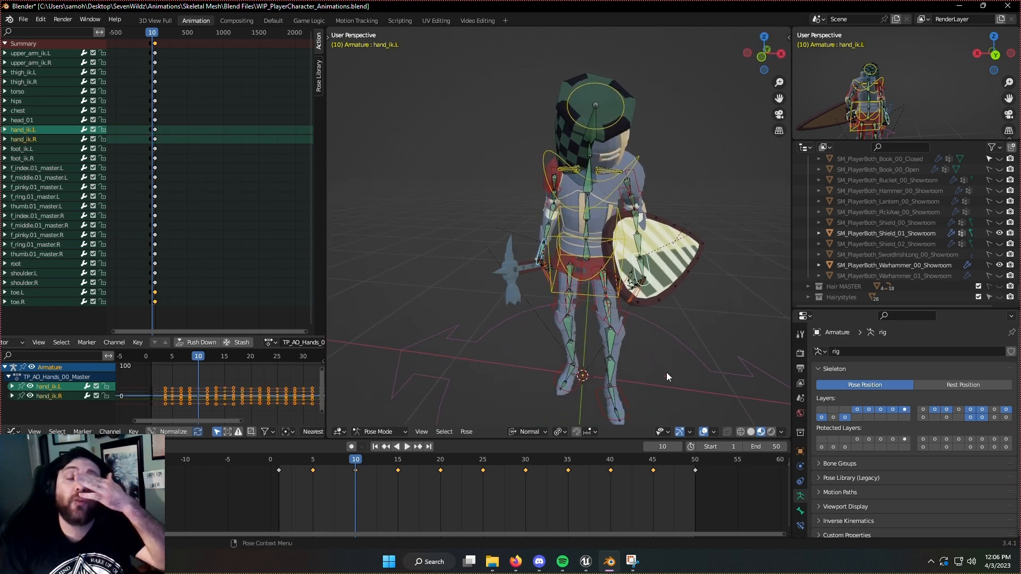
- Try to rotate both hand IK controls about their normal Y axis at frame 10
{"action": "key", "text": "grave"}
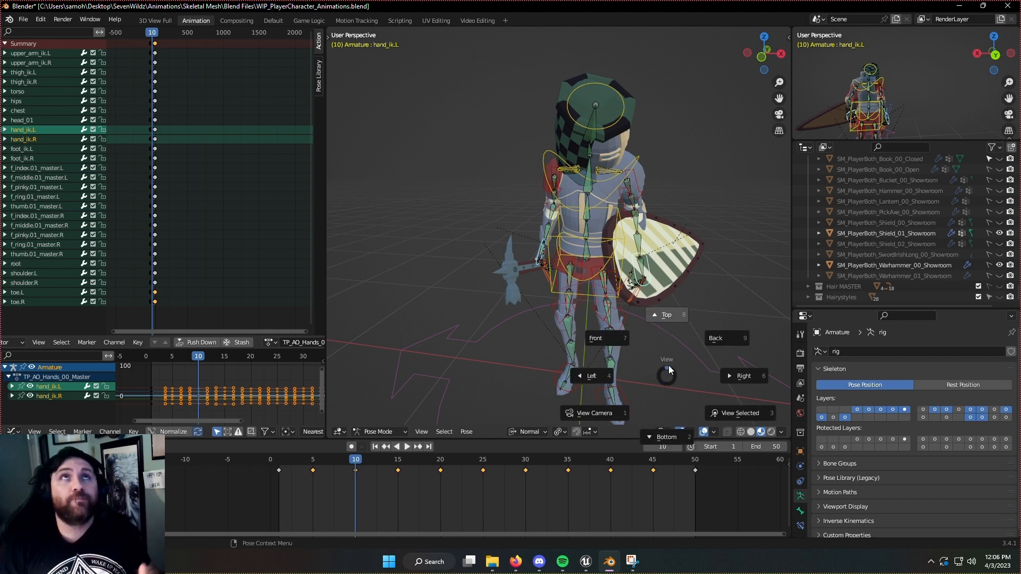
{"action": "left_click", "coordinate": [668, 365]}
{"action": "middle_click_drag", "start_coordinate": [661, 368], "coordinate": [652, 290]}
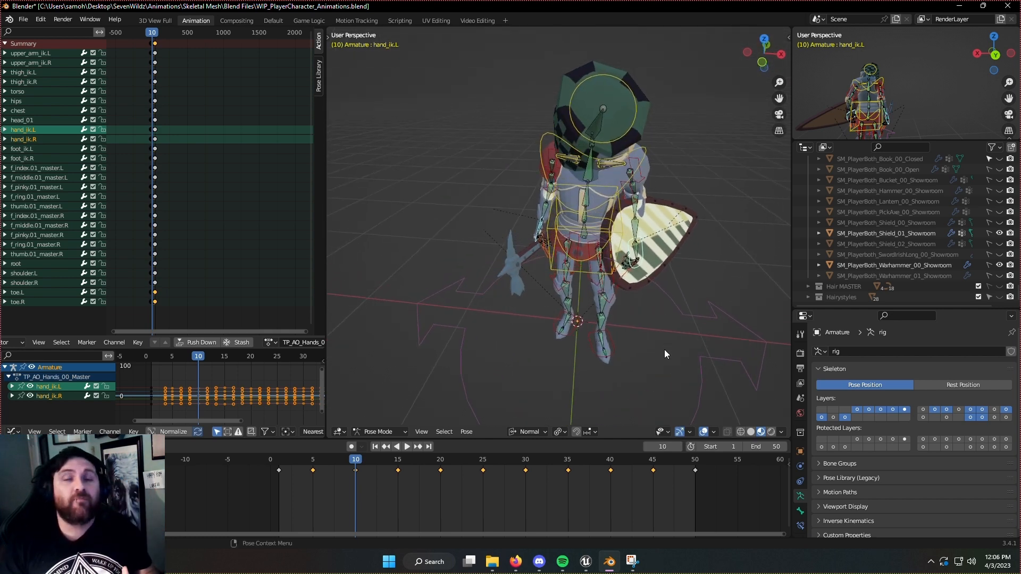
{"action": "key", "text": "r"}
{"action": "right_click", "coordinate": [672, 365]}
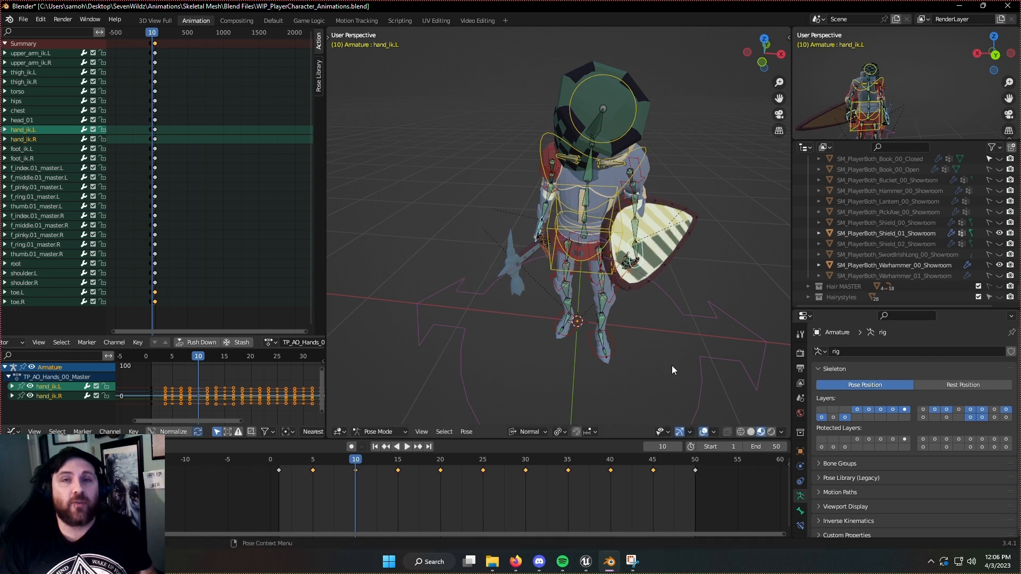
{"action": "key", "text": "r"}
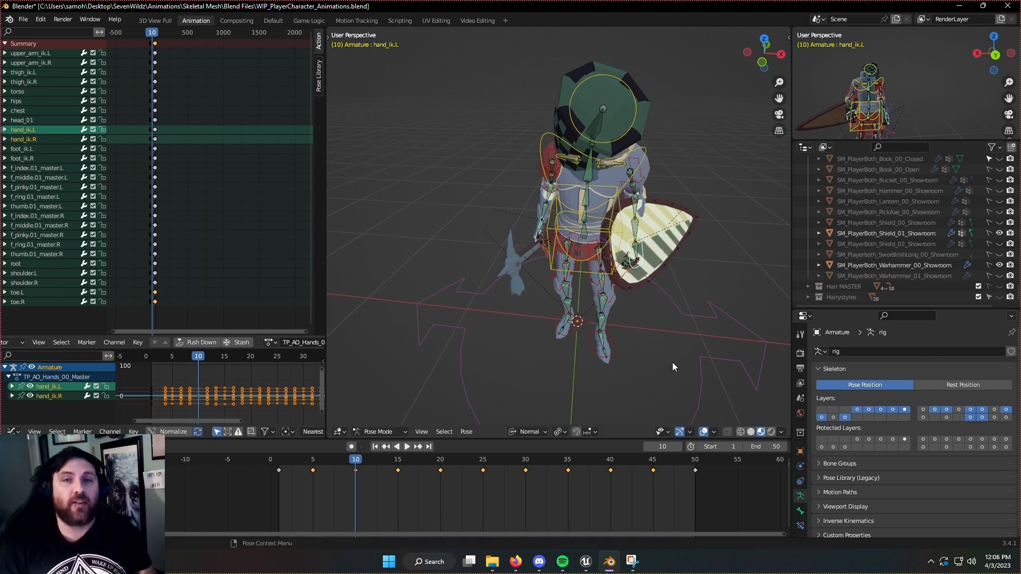
{"action": "key", "text": "y"}
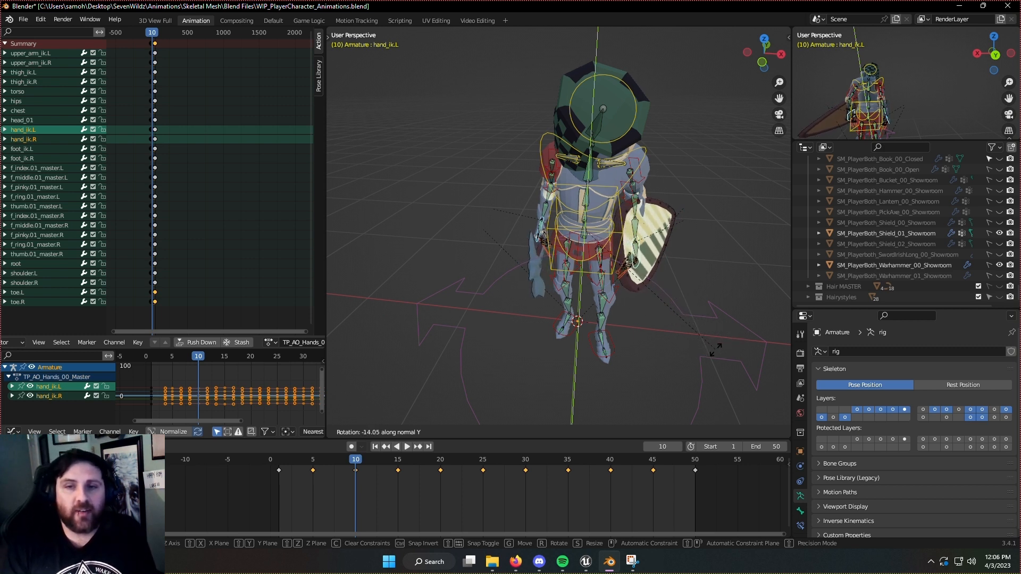
{"action": "right_click", "coordinate": [712, 350]}
{"action": "middle_click_drag", "start_coordinate": [594, 374], "coordinate": [627, 397]}
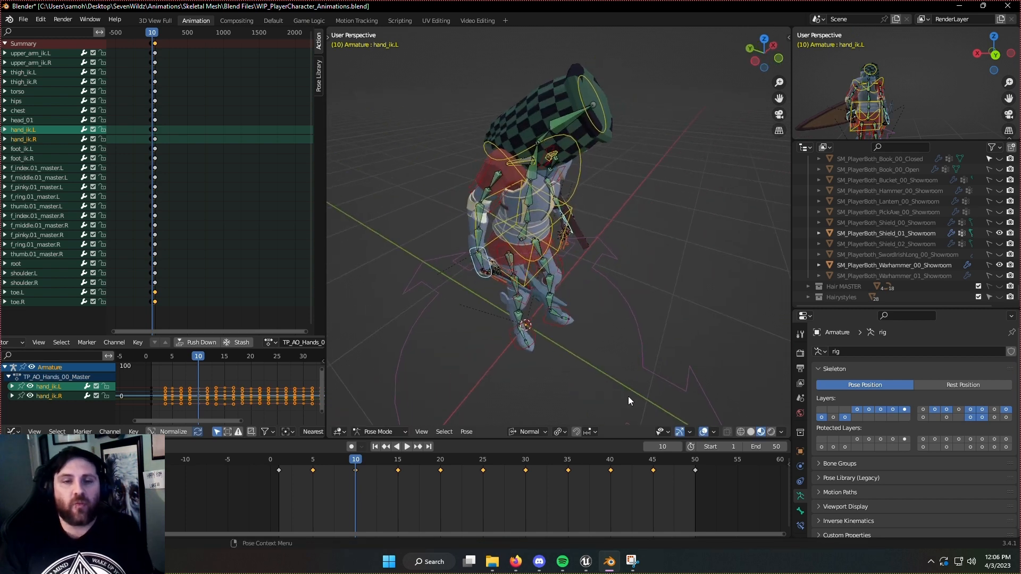
{"action": "key", "text": "r"}
{"action": "key", "text": "y"}
{"action": "key", "text": "y"}
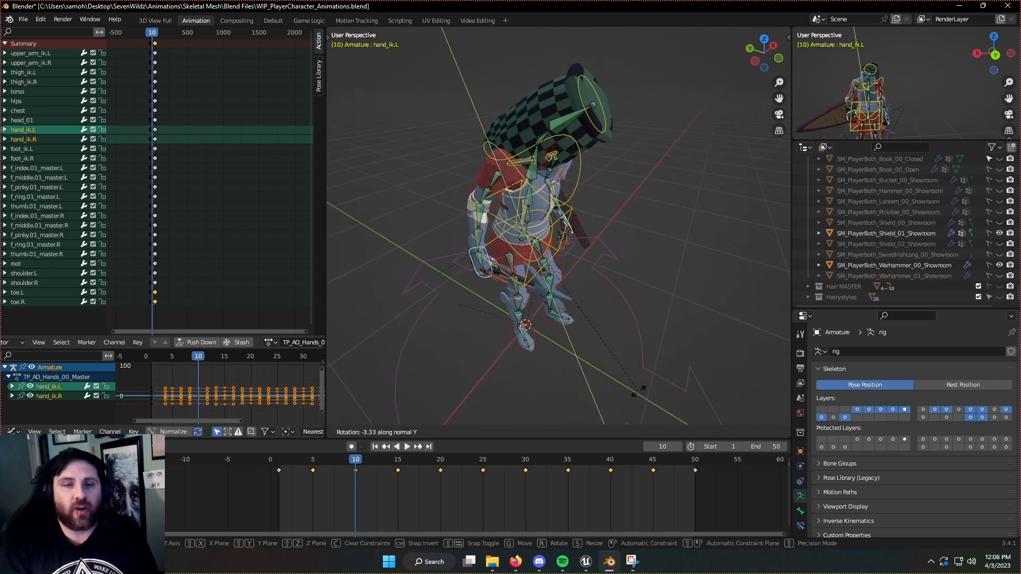
{"action": "right_click", "coordinate": [638, 392]}
- Play back the animation to examine how the hands, weapon and shield behave across the poses
{"action": "left_click", "coordinate": [407, 447]}
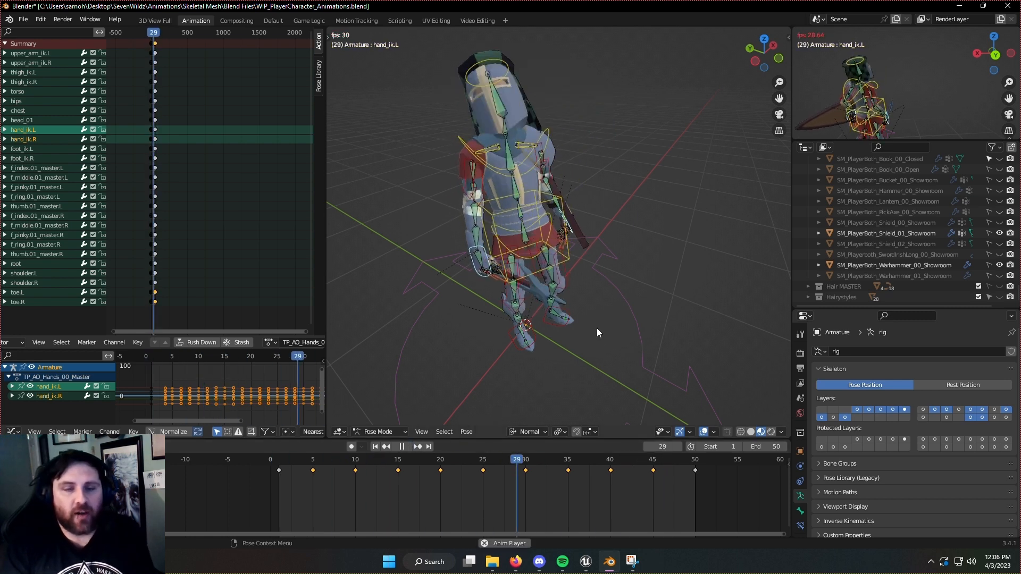
{"action": "middle_click_drag", "start_coordinate": [597, 328], "coordinate": [496, 342]}
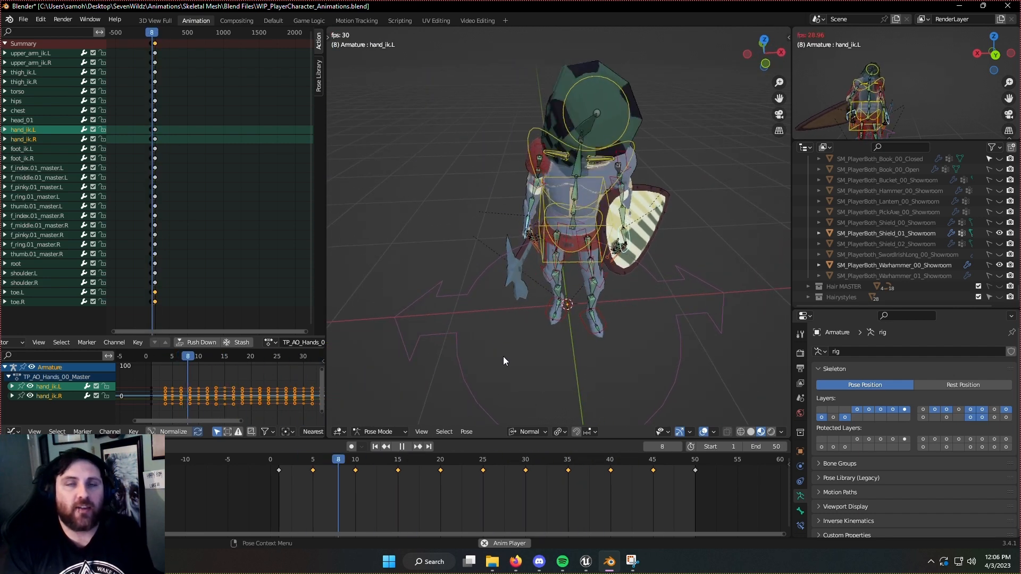
{"action": "left_click", "coordinate": [401, 447]}
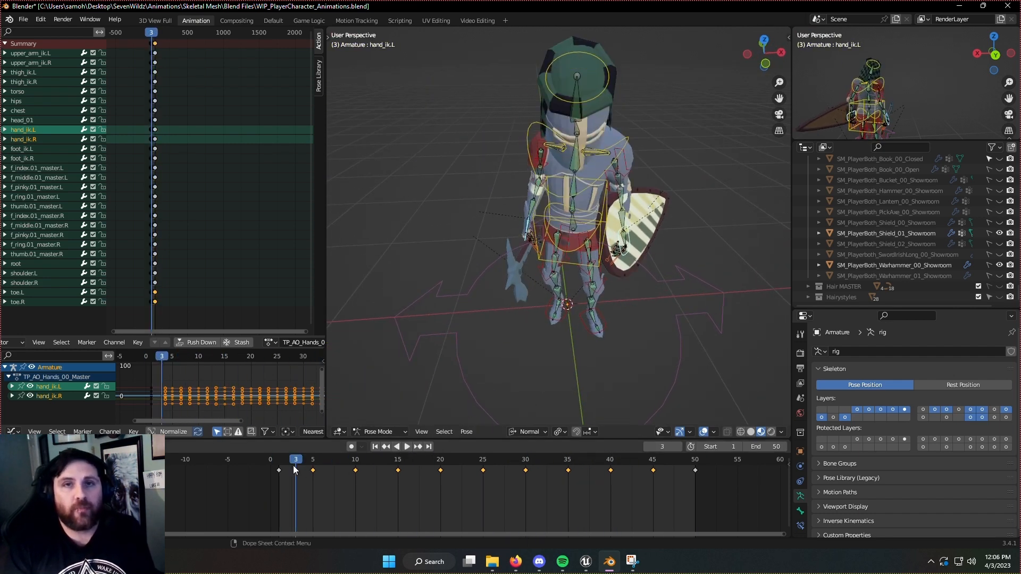
- Try to move the right hand IK control, hand_ik.R, along its normal Z axis at frame 10
{"action": "left_click_drag", "start_coordinate": [293, 460], "coordinate": [356, 482]}
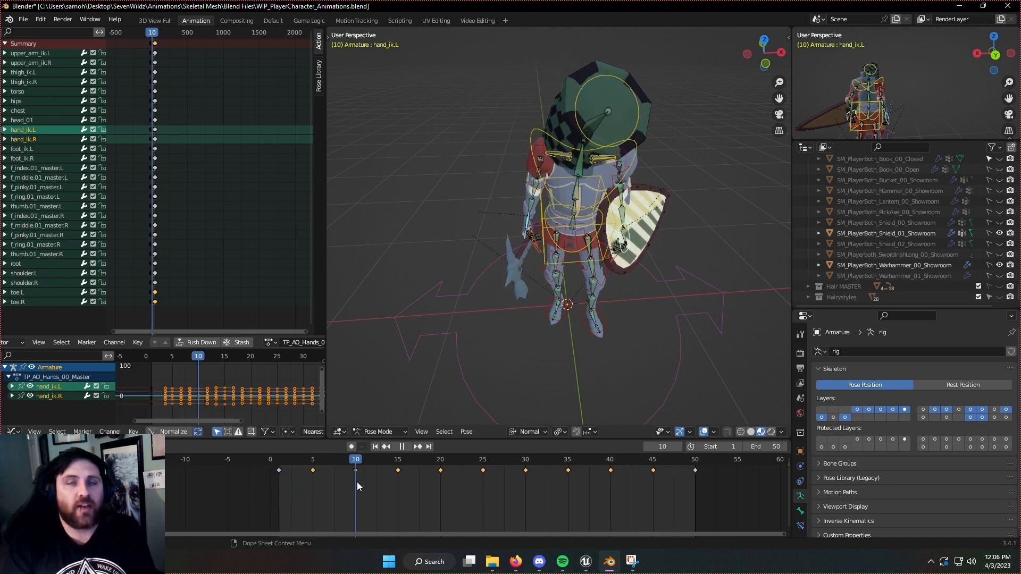
{"action": "middle_click_drag", "start_coordinate": [509, 334], "coordinate": [614, 337]}
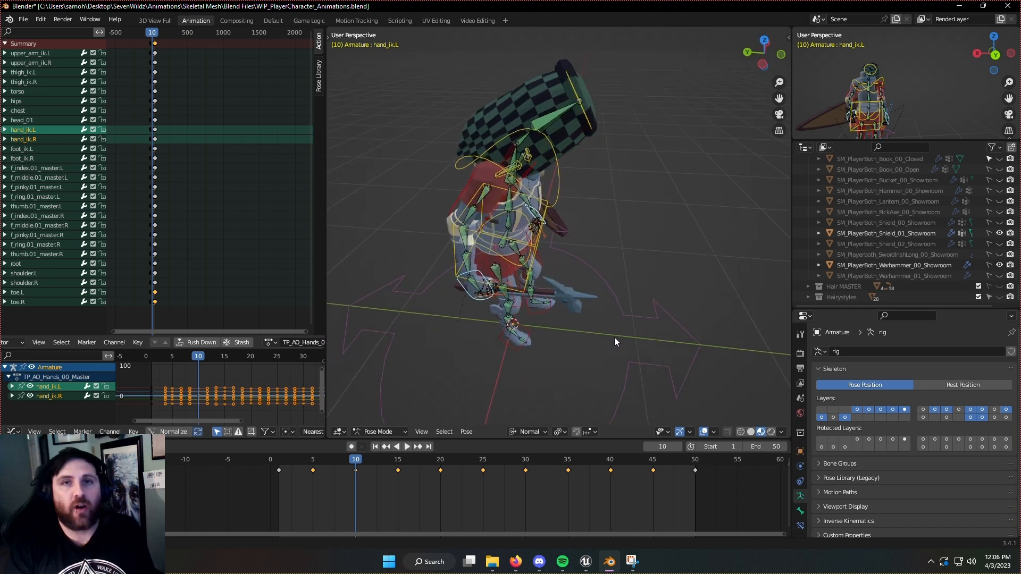
{"action": "left_click", "coordinate": [484, 277]}
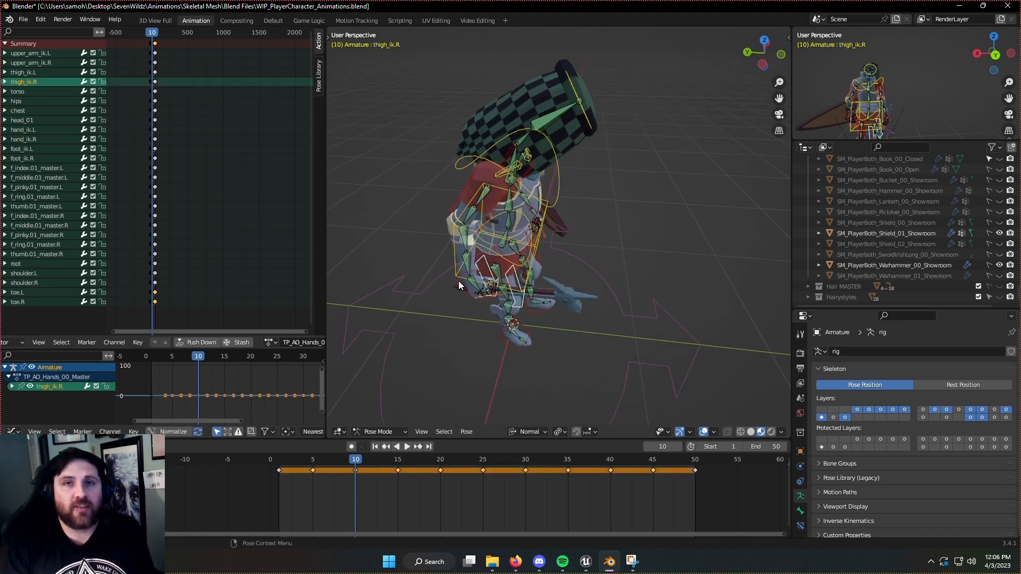
{"action": "left_click", "coordinate": [458, 281]}
{"action": "key", "text": "g"}
{"action": "key", "text": "z"}
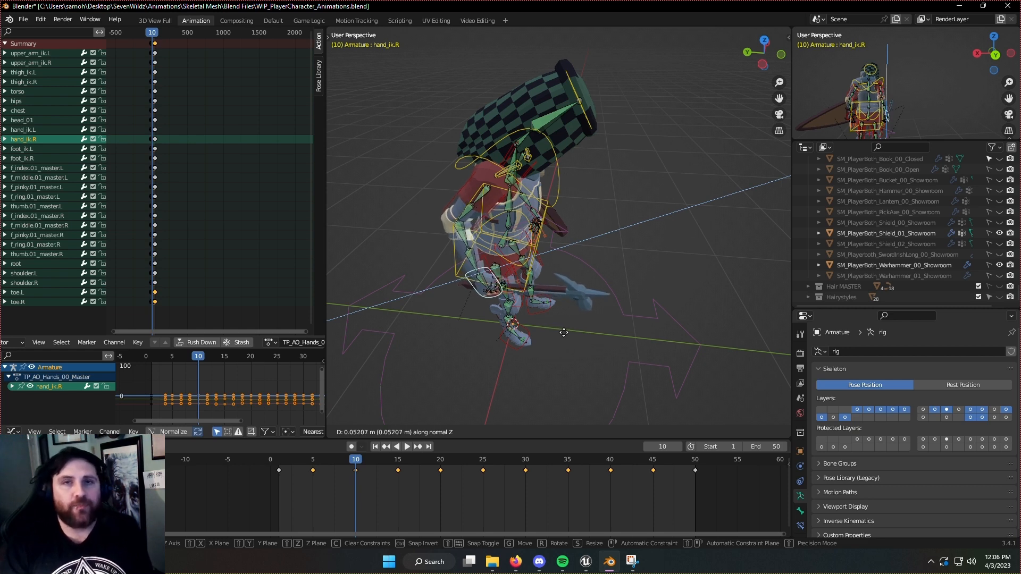
{"action": "left_click", "coordinate": [564, 338]}
{"action": "key", "text": "g"}
{"action": "middle_click_drag", "start_coordinate": [563, 342], "coordinate": [585, 366]}
{"action": "key", "text": "z"}
{"action": "left_click", "coordinate": [513, 356]}
{"action": "key", "text": "g"}
{"action": "key", "text": "z"}
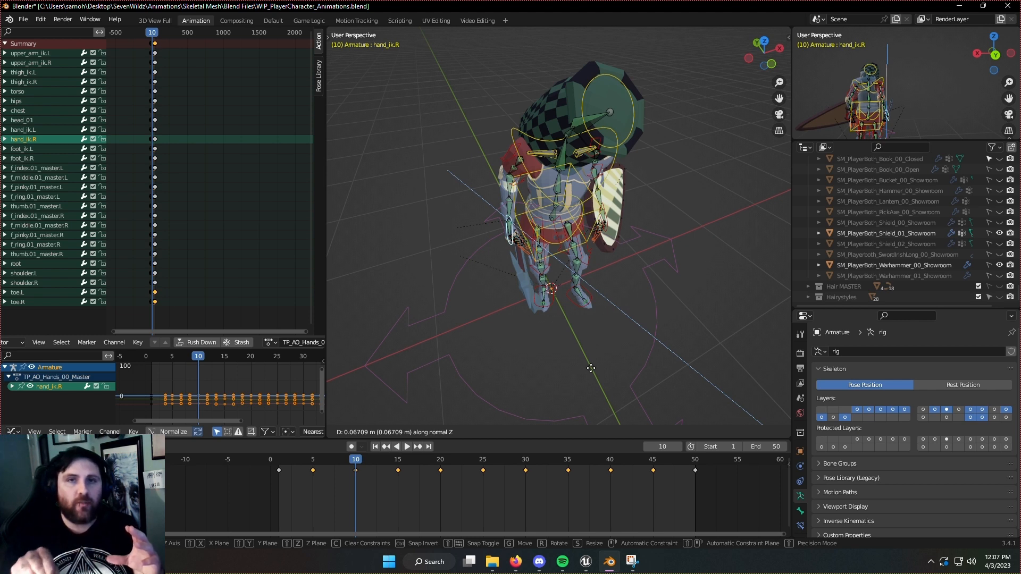
{"action": "right_click", "coordinate": [591, 368]}
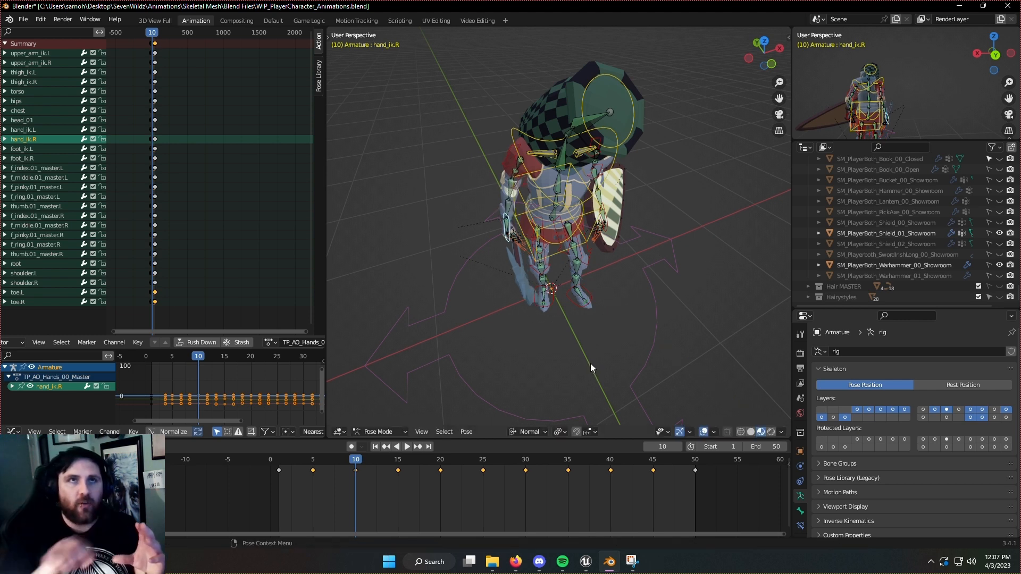
- Copy the rig's pose at frame 10 and select every bone of the armature
{"action": "left_click", "coordinate": [579, 309]}
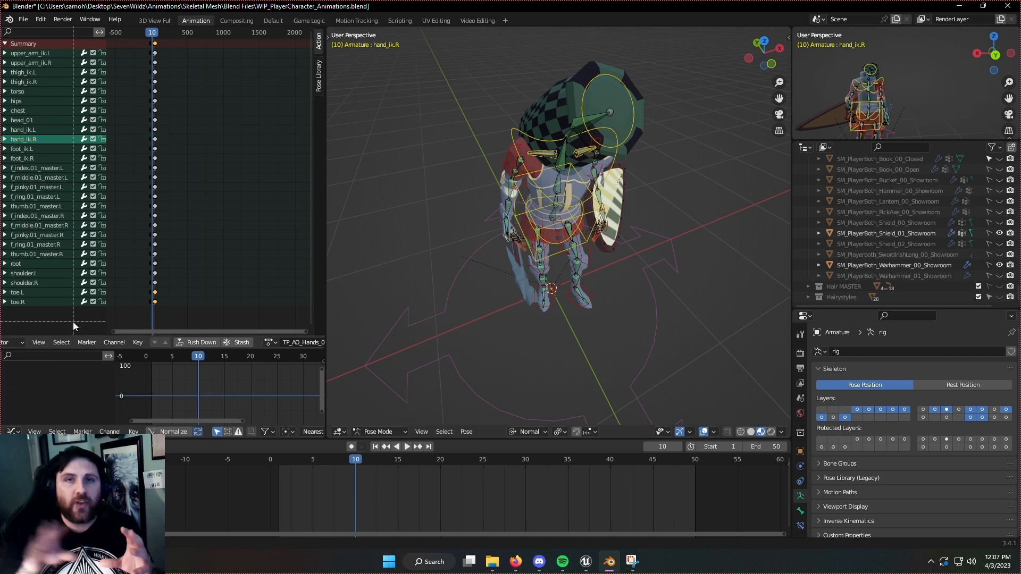
{"action": "left_click_drag", "start_coordinate": [68, 311], "coordinate": [41, 55]}
{"action": "key", "text": "ctrl+c"}
{"action": "key", "text": "alt+a"}
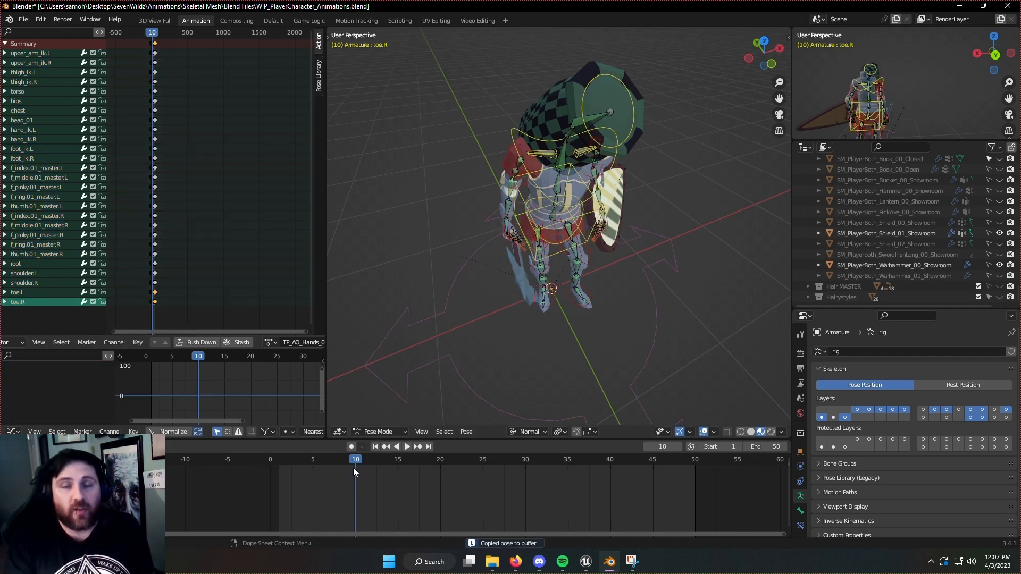
{"action": "key", "text": "a"}
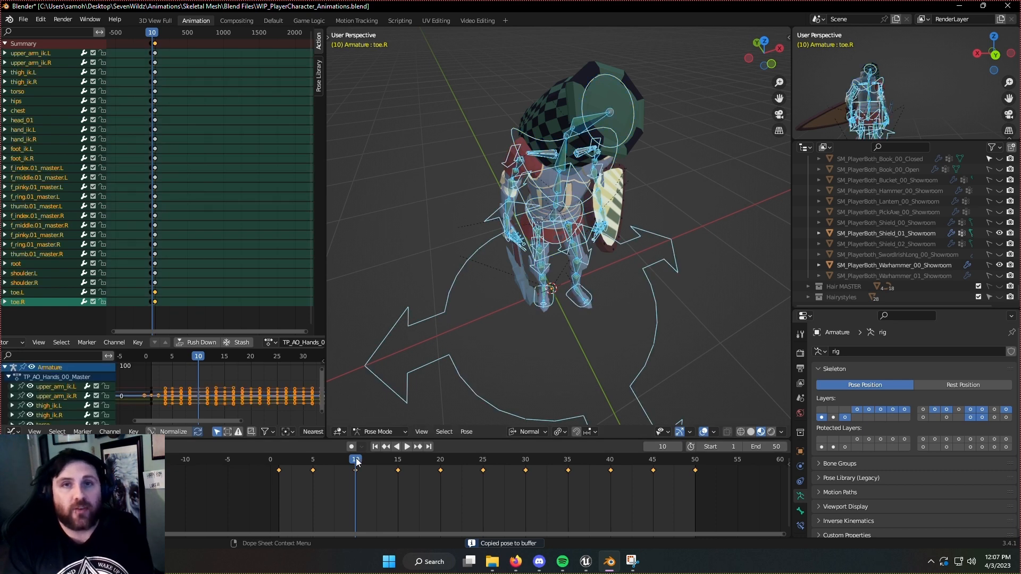
{"action": "left_click_drag", "start_coordinate": [270, 463], "coordinate": [353, 474]}
- Hide the armature layer that holds the deform bones while keeping the control bone layers shown
{"action": "left_click", "coordinate": [983, 418]}
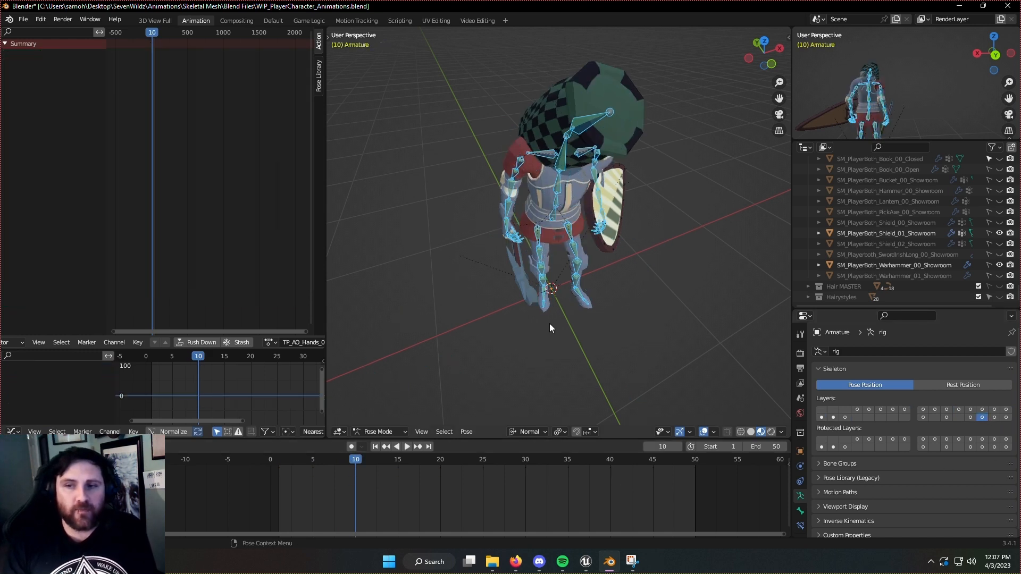
{"action": "key", "text": "ctrl+z"}
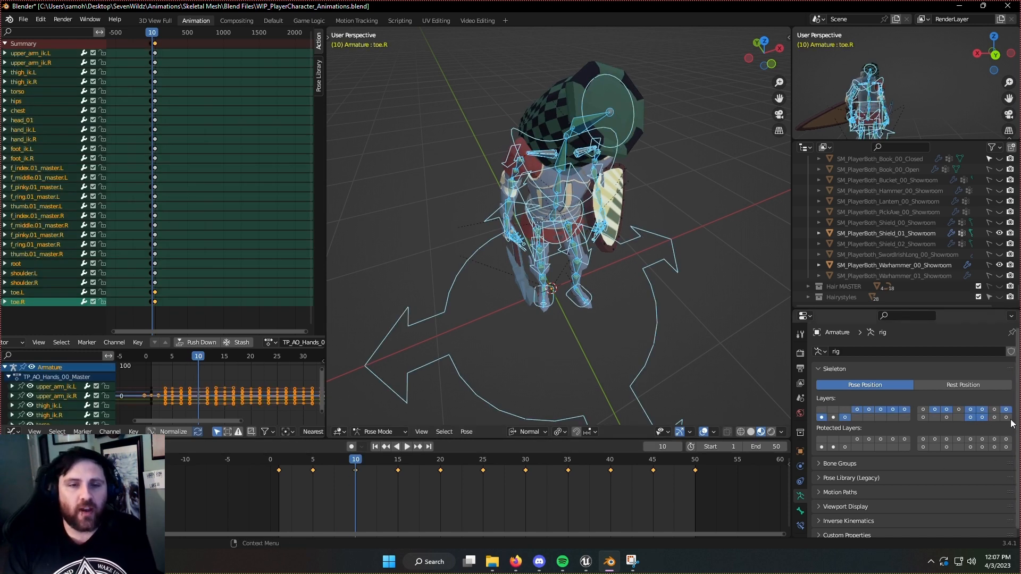
{"action": "left_click", "coordinate": [983, 418], "text": "shift"}
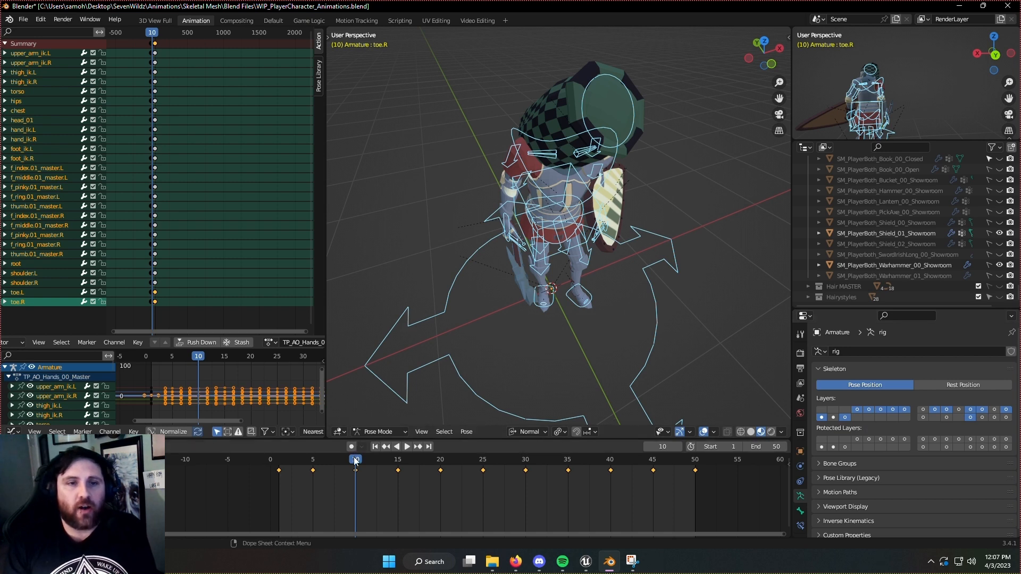
{"action": "mouse_move", "coordinate": [355, 460]}
{"action": "left_mouse_down"}
{"action": "mouse_move", "coordinate": [276, 461]}
{"action": "mouse_move", "coordinate": [363, 469]}
{"action": "mouse_move", "coordinate": [270, 462]}
{"action": "mouse_move", "coordinate": [356, 472]}
{"action": "left_mouse_up"}
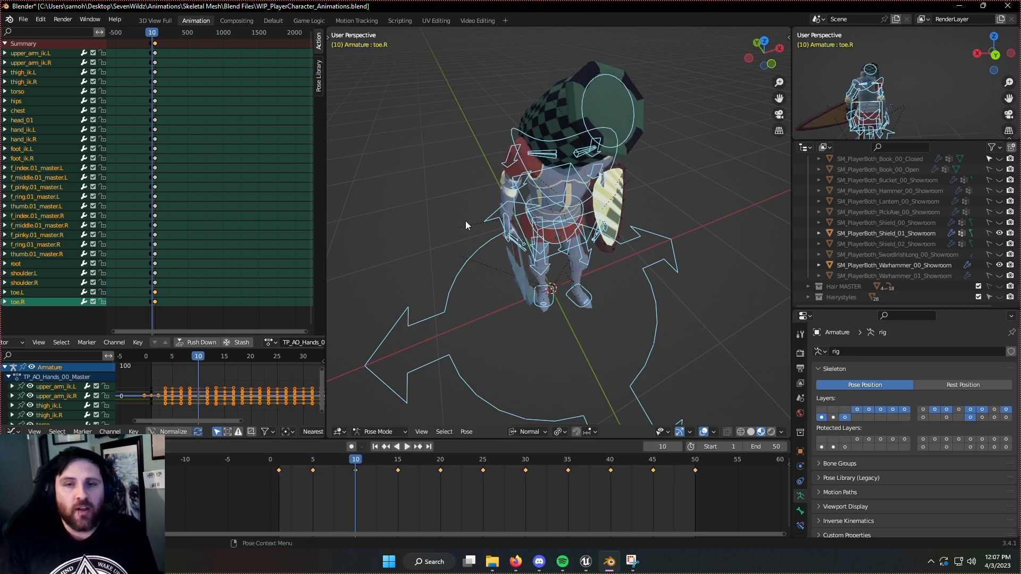
- Compare the positions of both hand IK controls at frames 10, 5 and 1 in the top view
{"action": "key", "text": "KP_7"}
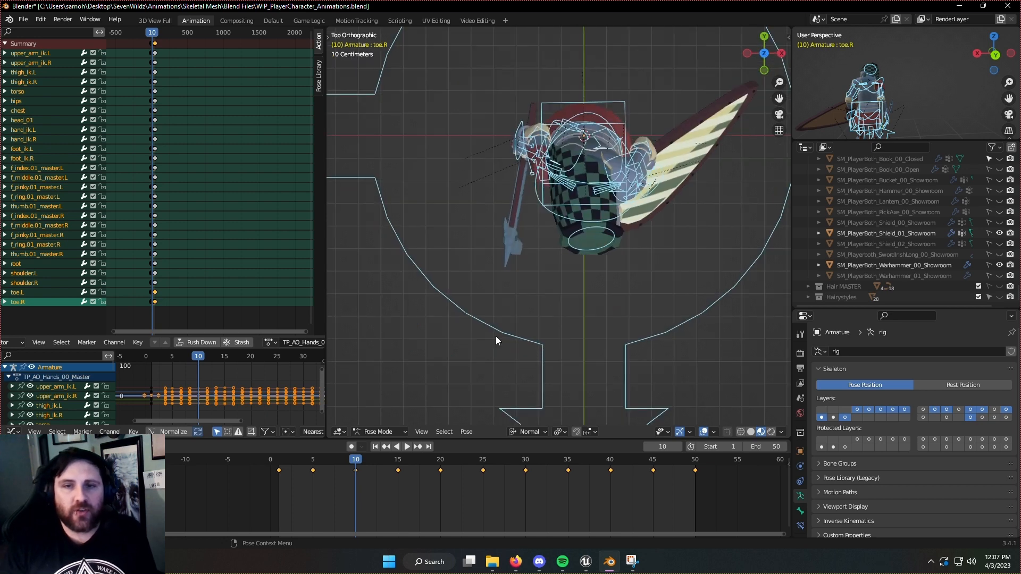
{"action": "key", "text": "space"}
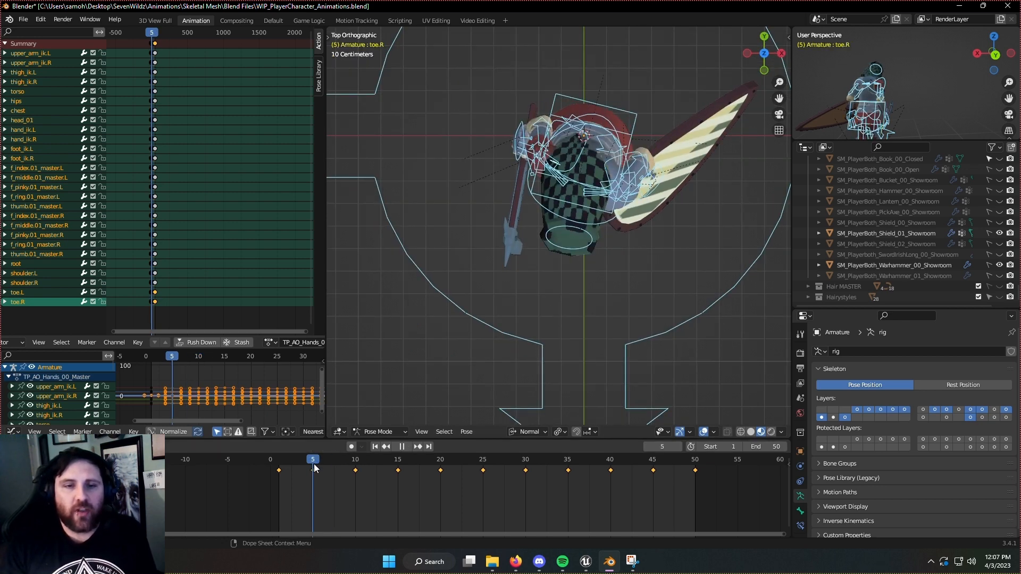
{"action": "left_click_drag", "start_coordinate": [350, 470], "coordinate": [314, 466]}
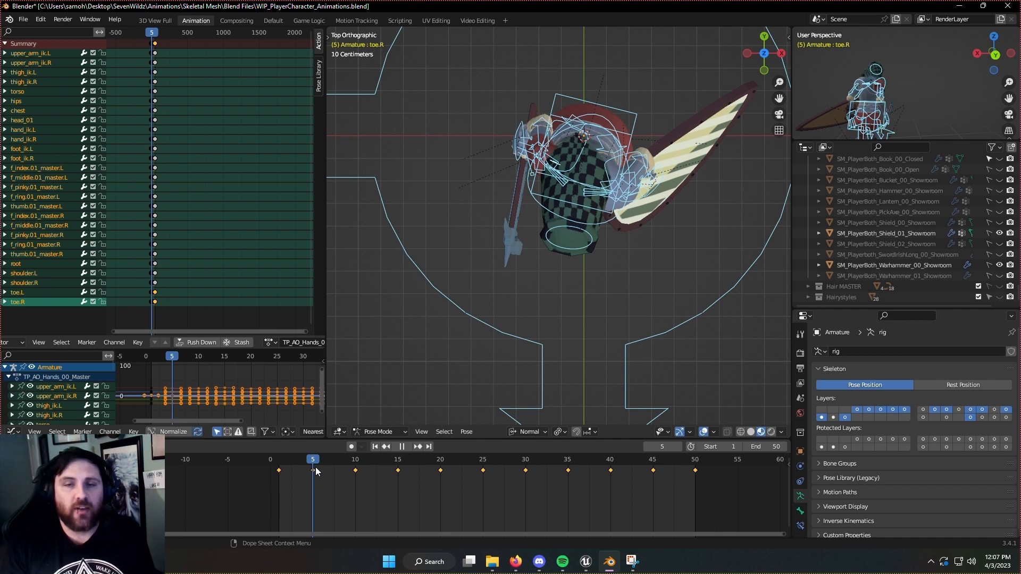
{"action": "left_click_drag", "start_coordinate": [315, 466], "coordinate": [282, 466]}
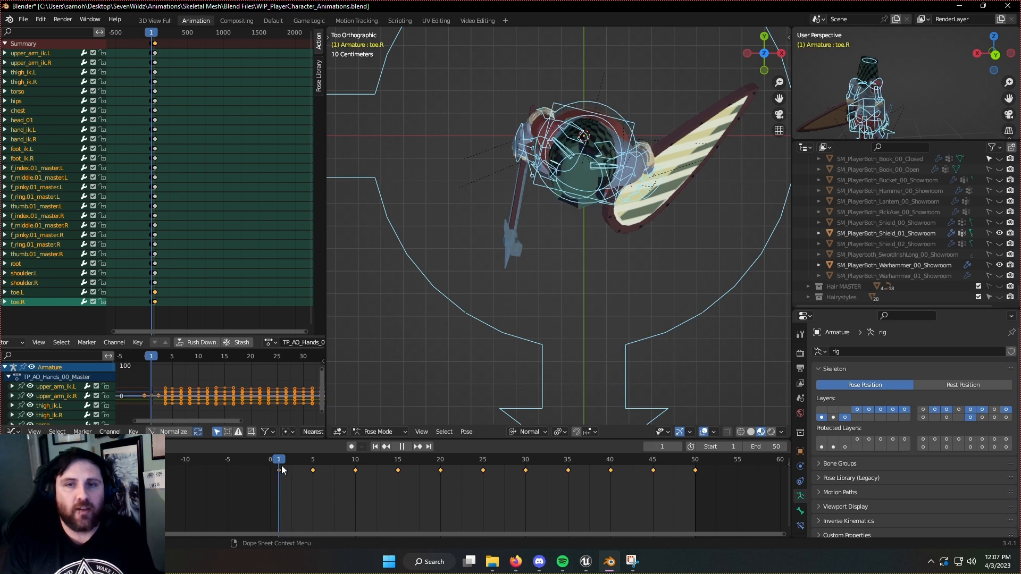
{"action": "key", "text": "Escape"}
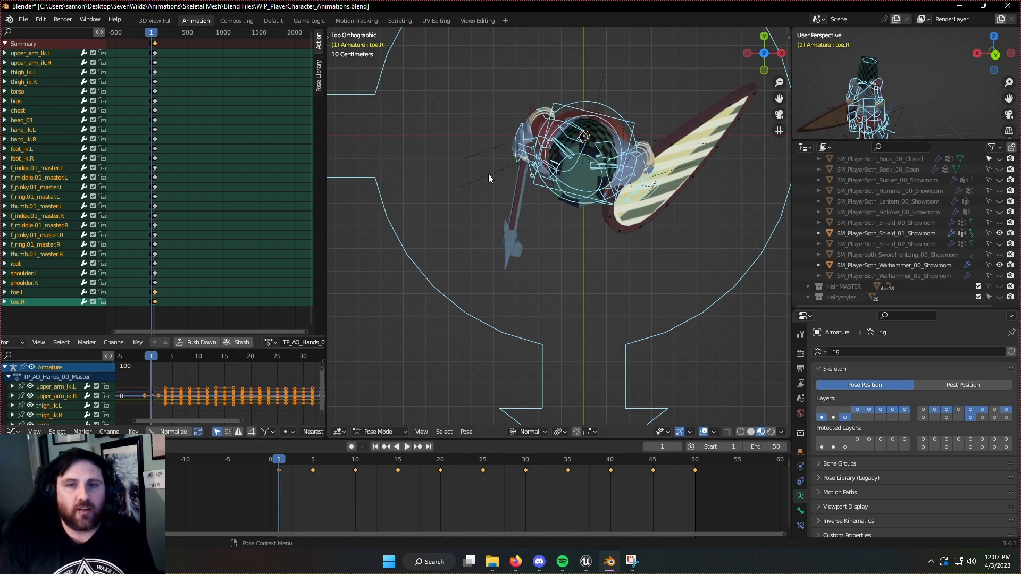
{"action": "left_click", "coordinate": [516, 159]}
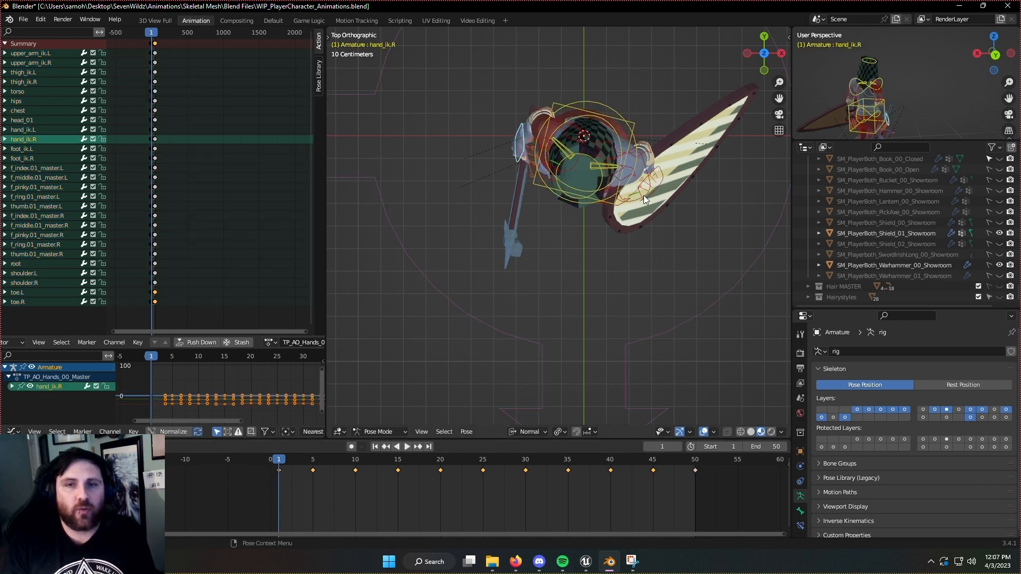
{"action": "left_click", "coordinate": [664, 178], "text": "shift"}
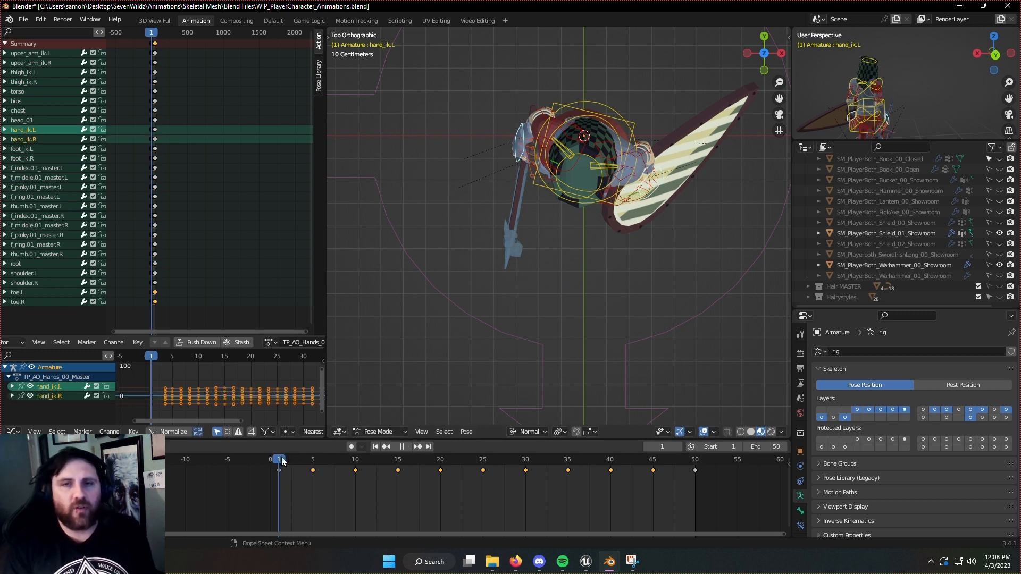
{"action": "left_click_drag", "start_coordinate": [282, 462], "coordinate": [356, 467]}
- Try to move the right hand IK control forward at frame 10 in the top view
{"action": "left_click", "coordinate": [519, 162]}
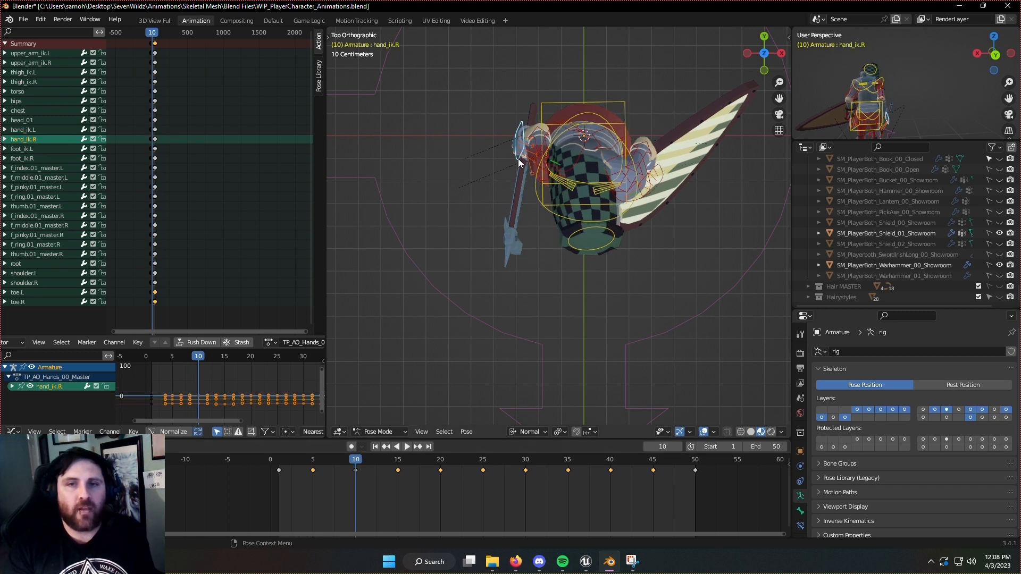
{"action": "key", "text": "g"}
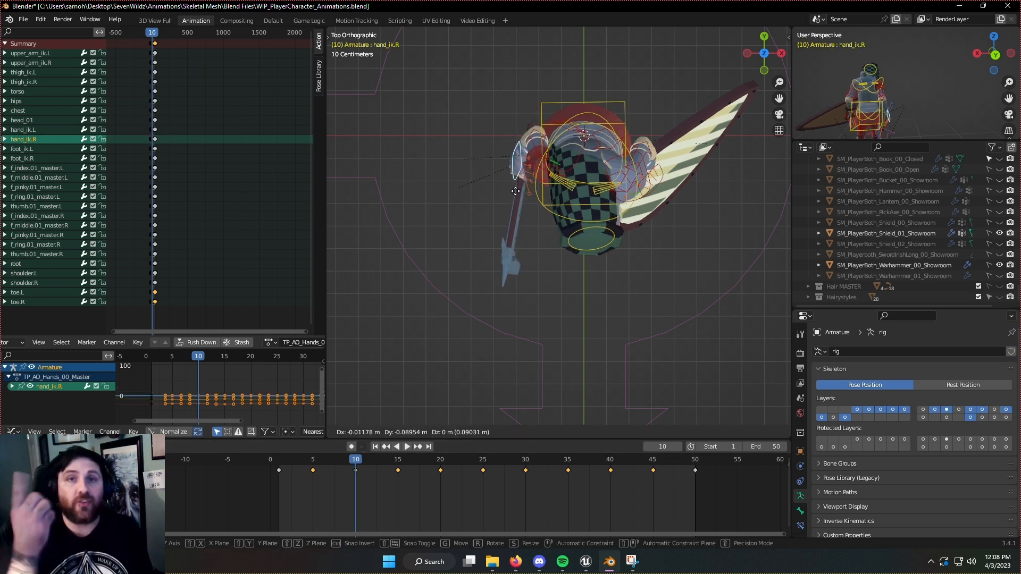
{"action": "right_click", "coordinate": [519, 189]}
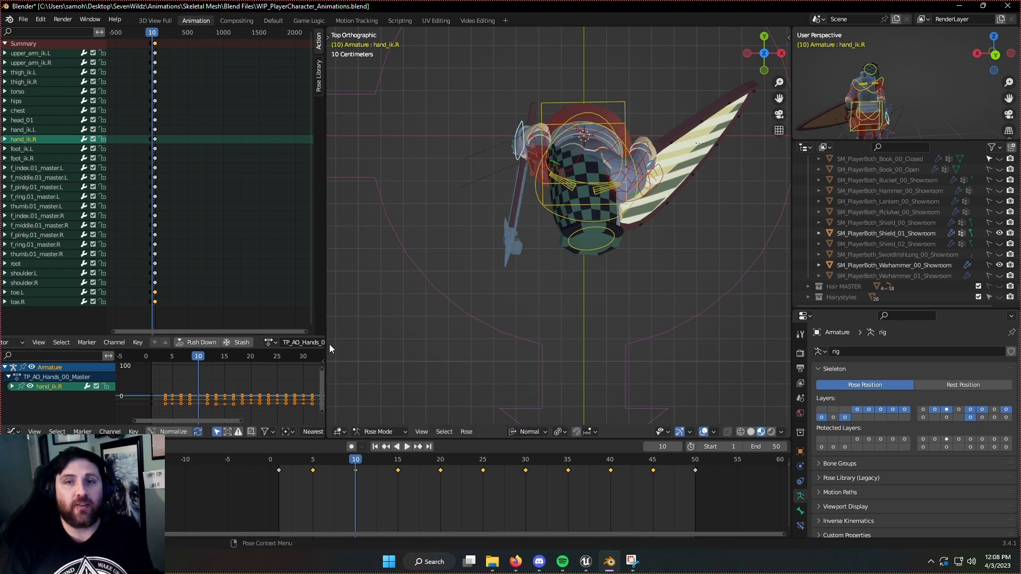
{"action": "left_click", "coordinate": [280, 460]}
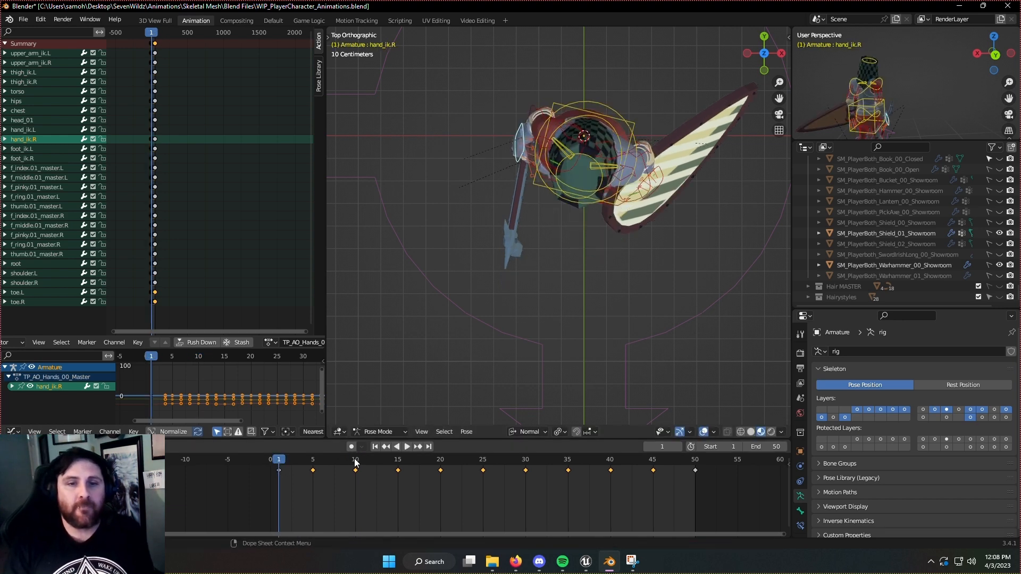
- Save the file, and reposition, rotate and keyframe the right hand IK control at frame 10
{"action": "key", "text": "ctrl+s"}
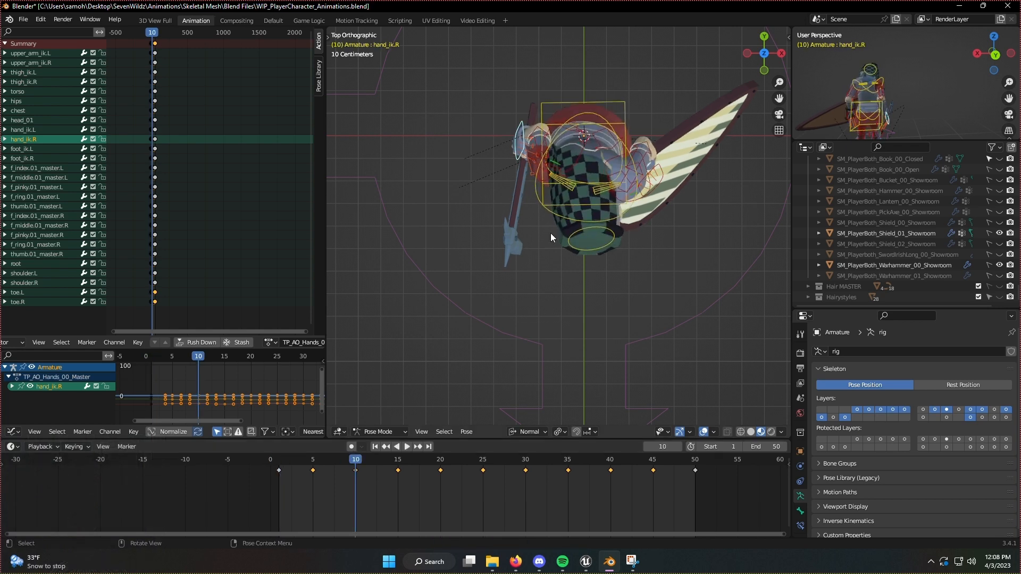
{"action": "key", "text": "r"}
{"action": "left_click", "coordinate": [563, 260]}
{"action": "key", "text": "i"}
{"action": "left_click", "coordinate": [563, 262]}
{"action": "left_click_drag", "start_coordinate": [397, 460], "coordinate": [359, 469]}
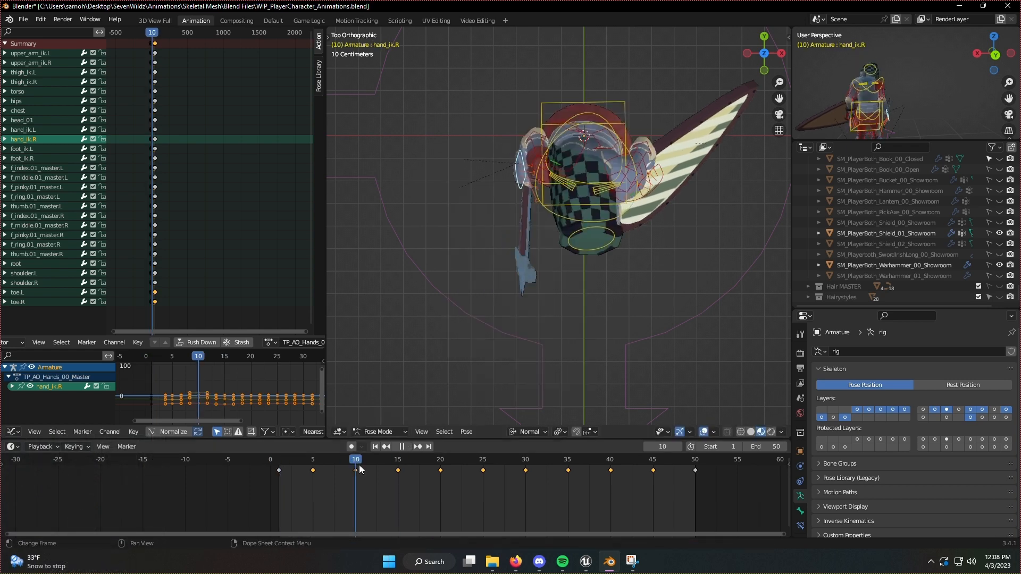
- Copy the right hand IK control's pose from frame 10 to frame 15 and play back the motion
{"action": "middle_click_drag", "start_coordinate": [563, 298], "coordinate": [547, 213]}
{"action": "key", "text": "ctrl+c"}
{"action": "left_click", "coordinate": [397, 461]}
{"action": "key", "text": "ctrl+v"}
{"action": "middle_click_drag", "start_coordinate": [509, 356], "coordinate": [536, 341]}
{"action": "middle_click_drag", "start_coordinate": [444, 417], "coordinate": [512, 376]}
{"action": "key", "text": "space"}
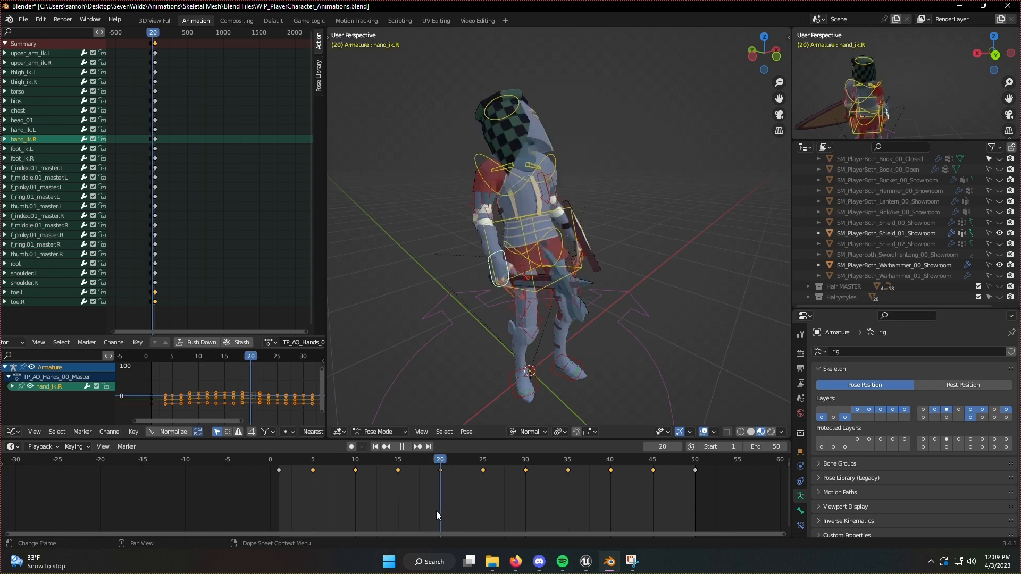
- Move the right hand IK control and rotate upper_arm_ik.R at frame 35 in the top view
{"action": "key", "text": "KP_7"}
{"action": "key", "text": "space"}
{"action": "key", "text": "g"}
{"action": "left_click", "coordinate": [583, 274]}
{"action": "left_click", "coordinate": [511, 234]}
{"action": "key", "text": "r"}
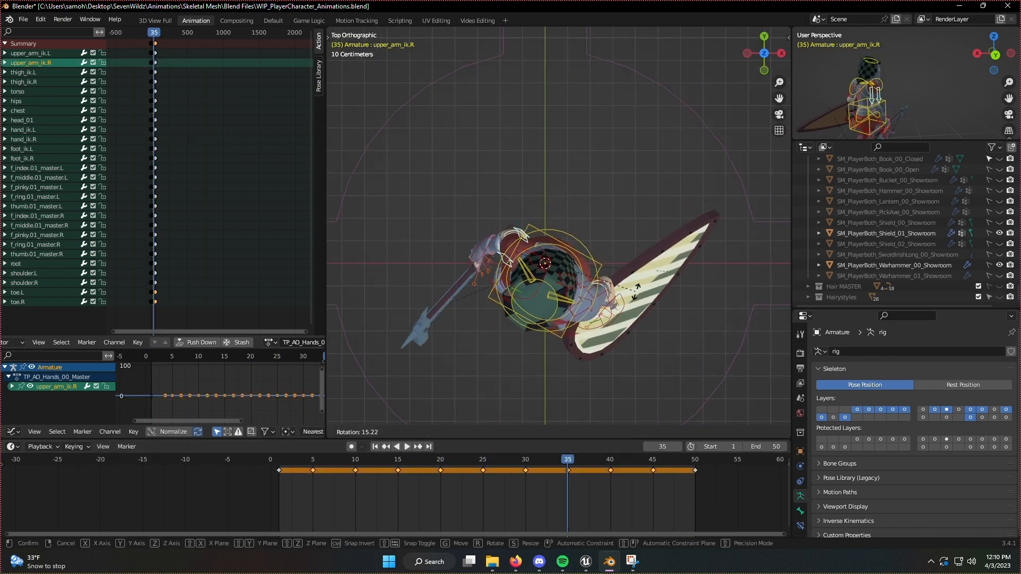
- Select hand_ik.R and upper_arm_ik.R together and paste their copied pose at frame 30
{"action": "left_click", "coordinate": [483, 266]}
{"action": "left_click", "coordinate": [512, 233], "text": "shift"}
{"action": "middle_click_drag", "start_coordinate": [518, 404], "coordinate": [550, 307]}
{"action": "left_click", "coordinate": [525, 460]}
{"action": "key", "text": "ctrl+v"}
{"action": "left_click_drag", "start_coordinate": [525, 460], "coordinate": [567, 474]}
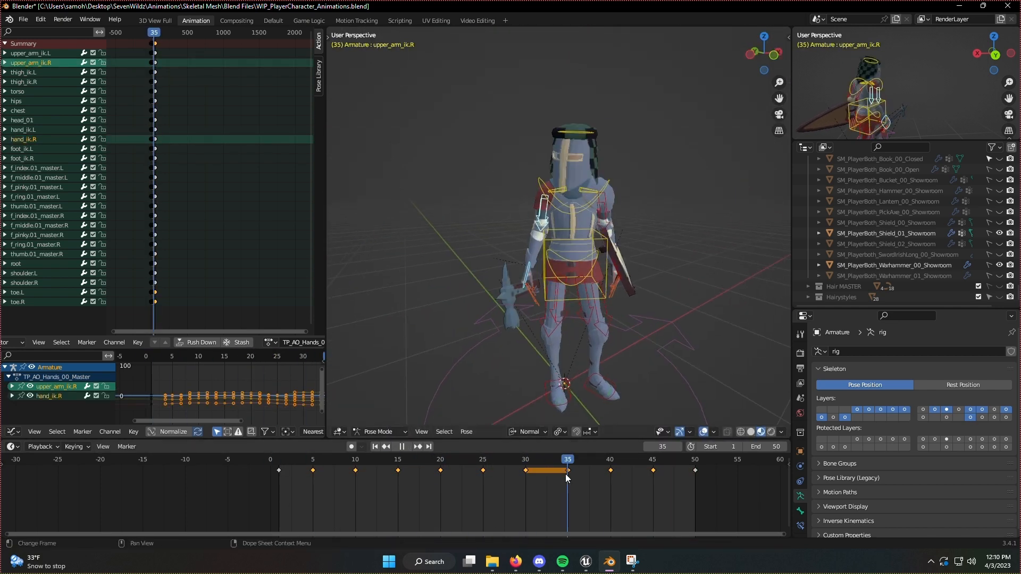
- Select the right arm's IK controls and rotate the right hand control to refine the arm pose
{"action": "left_click", "coordinate": [525, 460]}
{"action": "left_click", "coordinate": [527, 276]}
{"action": "middle_click_drag", "start_coordinate": [553, 367], "coordinate": [645, 382]}
{"action": "left_click", "coordinate": [617, 231], "text": "shift"}
{"action": "left_click", "coordinate": [624, 285]}
{"action": "key", "text": "r"}
{"action": "mouse_move", "coordinate": [686, 340]}
{"action": "middle_mouse_down"}
{"action": "mouse_move", "coordinate": [611, 355]}
{"action": "mouse_move", "coordinate": [686, 345]}
{"action": "middle_mouse_up"}
{"action": "key", "text": "r"}
{"action": "left_click", "coordinate": [546, 231]}
- Copy the right hand's pose from frame 35 and paste it at frame 40
{"action": "key", "text": "ctrl+c"}
{"action": "left_click", "coordinate": [611, 460]}
{"action": "key", "text": "ctrl+v"}
- Move the right hand IK control along its normal Y axis and rotate it about normal X at frame 40
{"action": "left_click", "coordinate": [555, 288]}
{"action": "key", "text": "g"}
{"action": "key", "text": "y"}
{"action": "left_click", "coordinate": [633, 336]}
{"action": "key", "text": "r"}
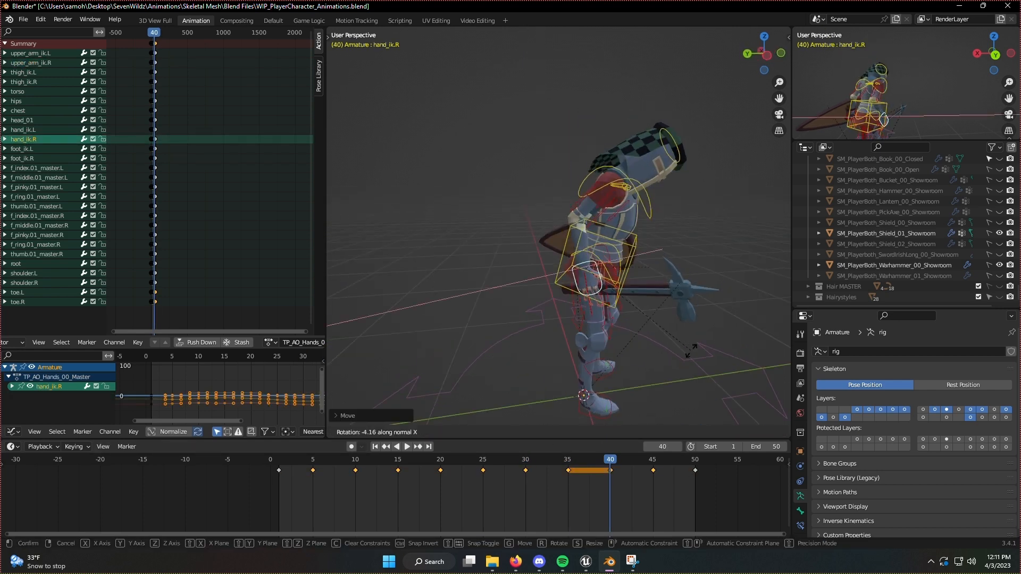
{"action": "left_click", "coordinate": [690, 349]}
- Scrub and play back the animation to examine the right hand's motion from several angles
{"action": "left_click_drag", "start_coordinate": [611, 461], "coordinate": [689, 499]}
{"action": "key", "text": "space"}
{"action": "middle_click_drag", "start_coordinate": [654, 313], "coordinate": [527, 343]}
{"action": "scroll", "coordinate": [527, 342], "scroll_direction": "down", "scroll_amount": 3}
{"action": "key", "text": "Escape"}
{"action": "scroll", "coordinate": [544, 358], "scroll_direction": "up", "scroll_amount": 4}
- Select the left hand IK control, hide SM_PlayerBoth_Shield_01_Showroom and save the file
{"action": "left_click", "coordinate": [612, 287]}
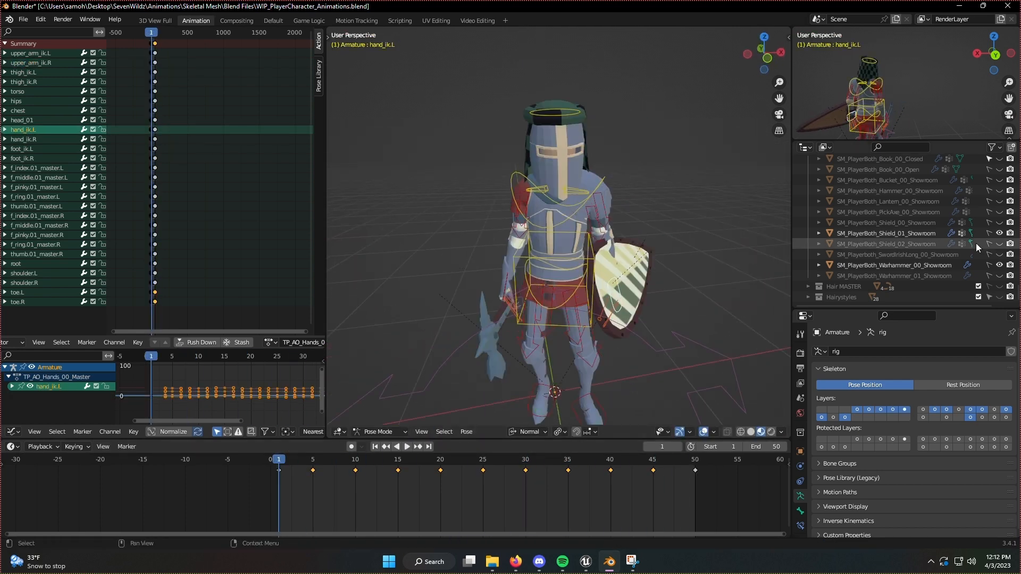
{"action": "left_click", "coordinate": [999, 233]}
{"action": "left_click", "coordinate": [407, 447]}
{"action": "key", "text": "Escape"}
{"action": "key", "text": "ctrl+s"}
- Reposition the left hand IK control, hand_ik.L, at frame 5 and copy its pose
{"action": "key", "text": "grave"}
{"action": "left_click", "coordinate": [578, 289]}
{"action": "middle_click_drag", "start_coordinate": [578, 290], "coordinate": [569, 229]}
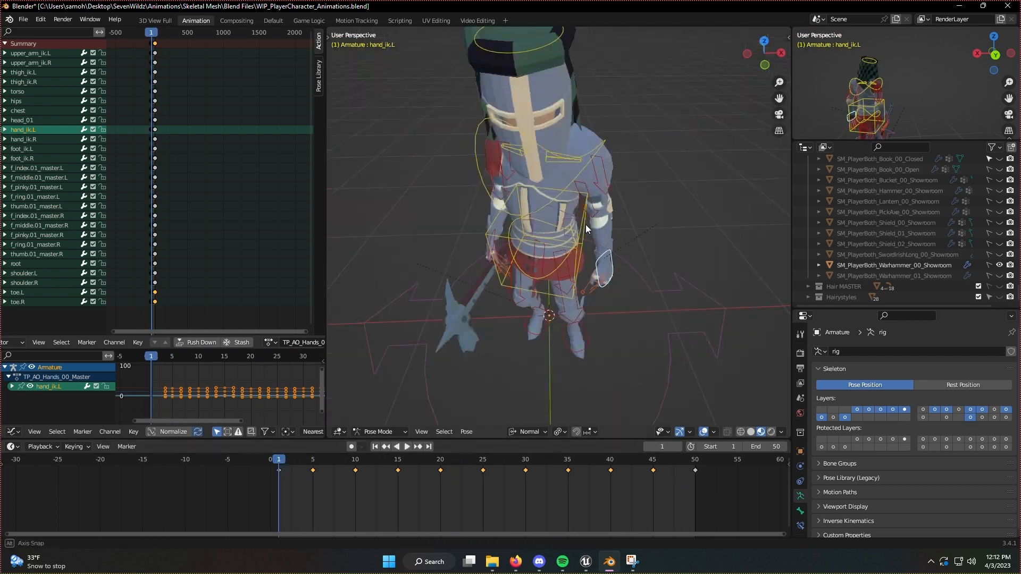
{"action": "left_click_drag", "start_coordinate": [280, 466], "coordinate": [440, 462]}
{"action": "key", "text": "grave"}
{"action": "left_click", "coordinate": [314, 466]}
{"action": "key", "text": "g"}
{"action": "left_click", "coordinate": [659, 311]}
{"action": "key", "text": "g"}
{"action": "left_click", "coordinate": [675, 268]}
{"action": "key", "text": "ctrl+c"}
- Keyframe the left hand IK control at frame 10 and give frames 15 and 20 the same pose
{"action": "left_click", "coordinate": [356, 463]}
{"action": "key", "text": "ctrl+c"}
{"action": "key", "text": "i"}
{"action": "left_click", "coordinate": [679, 276]}
{"action": "key", "text": "ctrl+c"}
{"action": "key", "text": "ctrl+v"}
{"action": "middle_click_drag", "start_coordinate": [574, 319], "coordinate": [569, 229]}
{"action": "left_click", "coordinate": [353, 462]}
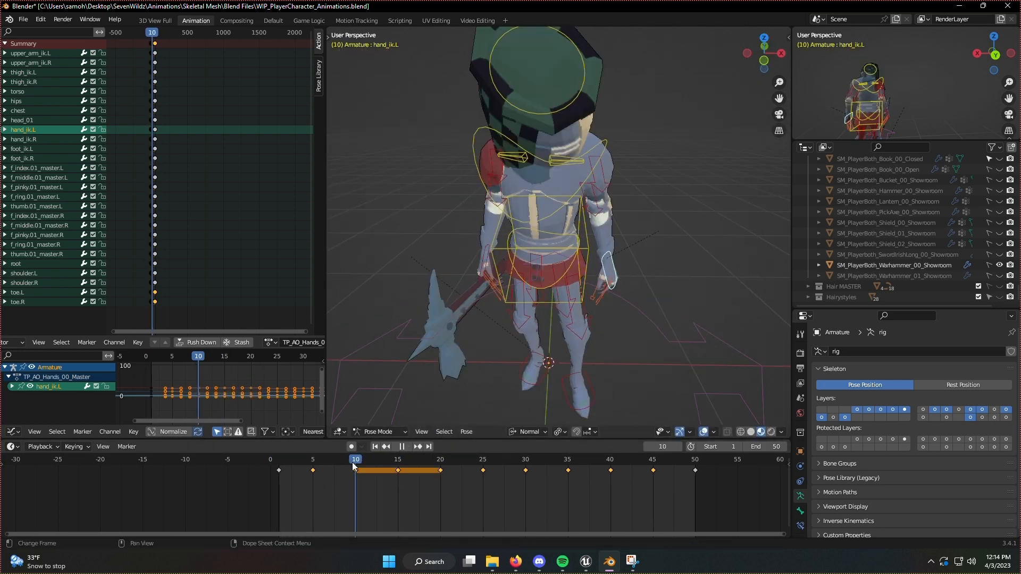
- Move the left hand IK control along its Y axis to adjust its pose near the start of the sequence
{"action": "middle_click_drag", "start_coordinate": [569, 356], "coordinate": [511, 340]}
{"action": "left_click_drag", "start_coordinate": [355, 461], "coordinate": [287, 468]}
{"action": "key", "text": "g"}
{"action": "key", "text": "y"}
{"action": "left_click", "coordinate": [585, 367]}
{"action": "middle_click_drag", "start_coordinate": [500, 330], "coordinate": [579, 298]}
{"action": "scroll", "coordinate": [558, 297], "scroll_direction": "down", "scroll_amount": 2}
- Reposition the left hand IK control at frame 40 in the top view
{"action": "left_click_drag", "start_coordinate": [287, 469], "coordinate": [610, 462]}
{"action": "key", "text": "KP_7"}
{"action": "key", "text": "ctrl+c"}
{"action": "scroll", "coordinate": [627, 239], "scroll_direction": "up", "scroll_amount": 3}
{"action": "key", "text": "g"}
{"action": "left_click", "coordinate": [627, 285]}
- Copy and paste the left hand IK control's pose so frames 35 and 40 match, and keyframe it
{"action": "key", "text": "ctrl+c"}
{"action": "key", "text": "ctrl+v"}
{"action": "key", "text": "i"}
{"action": "left_click", "coordinate": [634, 311]}
{"action": "middle_click_drag", "start_coordinate": [633, 319], "coordinate": [611, 228]}
- Paste the copied pose onto the left hand IK control at frame 30 and adjust its position
{"action": "left_click_drag", "start_coordinate": [610, 468], "coordinate": [526, 478]}
{"action": "key", "text": "grave"}
{"action": "left_click", "coordinate": [596, 259]}
{"action": "key", "text": "ctrl+c"}
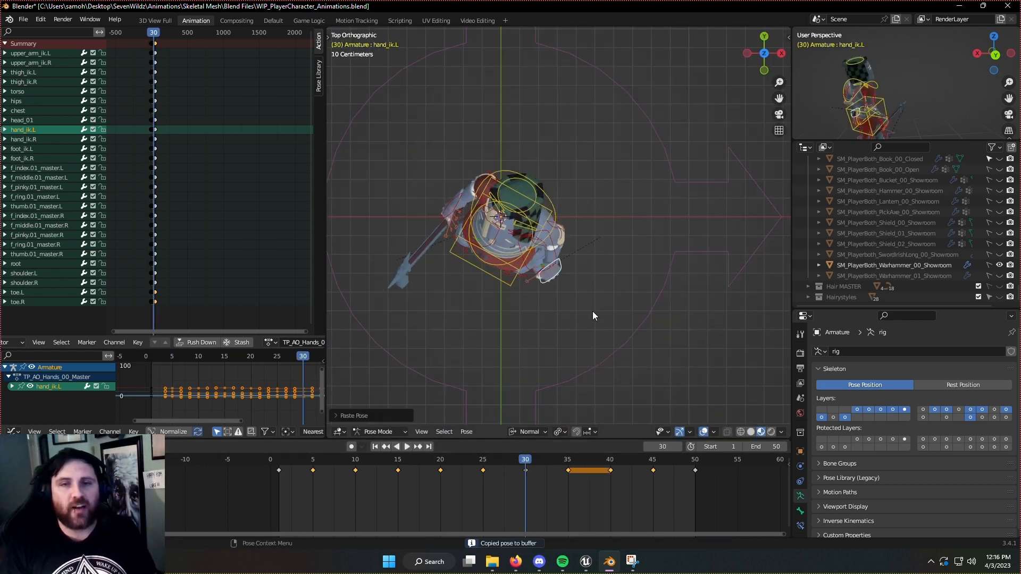
{"action": "middle_click_drag", "start_coordinate": [592, 314], "coordinate": [615, 319]}
{"action": "key", "text": "g"}
{"action": "key", "text": "g"}
- Keyframe the left hand IK control at frame 5 and play back the whole animation
{"action": "left_click_drag", "start_coordinate": [525, 468], "coordinate": [313, 468]}
{"action": "key", "text": "i"}
{"action": "middle_click_drag", "start_coordinate": [574, 340], "coordinate": [620, 351]}
{"action": "key", "text": "space"}
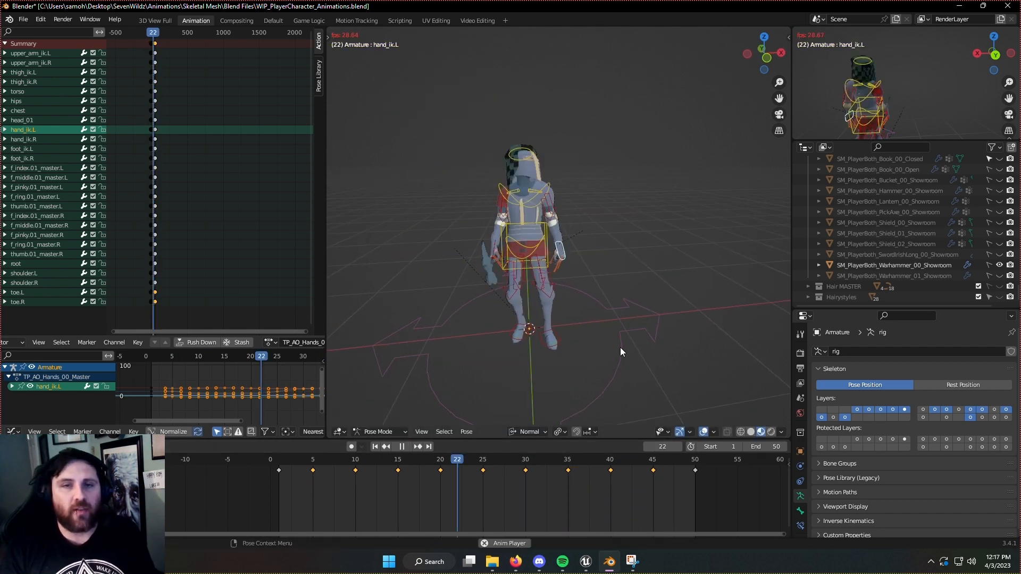
- Stop the animation playback, return to frame 1 and save the file
{"action": "key", "text": "space"}
{"action": "left_click", "coordinate": [279, 463]}
{"action": "key", "text": "ctrl+s"}
- Copy the pose of all controls in the master action and switch to the TP_AO_Hands_Center_00 action
{"action": "left_click_drag", "start_coordinate": [58, 53], "coordinate": [59, 303]}
{"action": "key", "text": "ctrl+c"}
{"action": "left_click", "coordinate": [65, 321]}
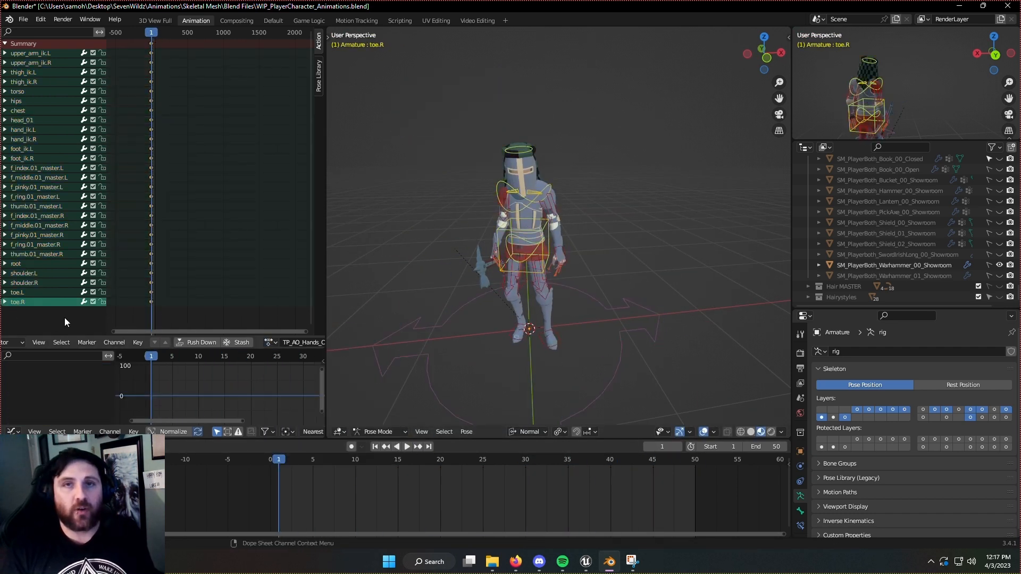
{"action": "key", "text": "a"}
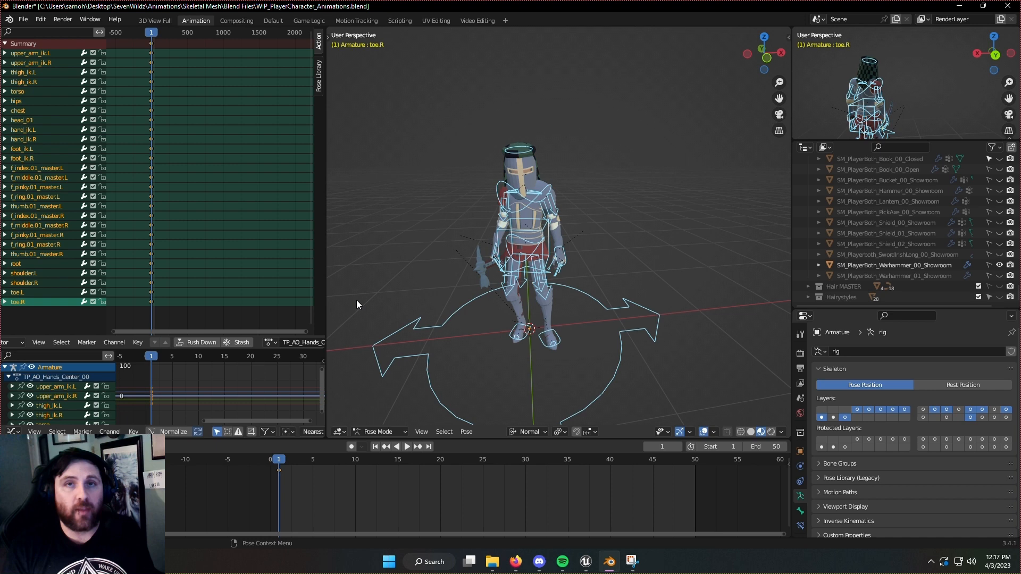
{"action": "left_click", "coordinate": [401, 309]}
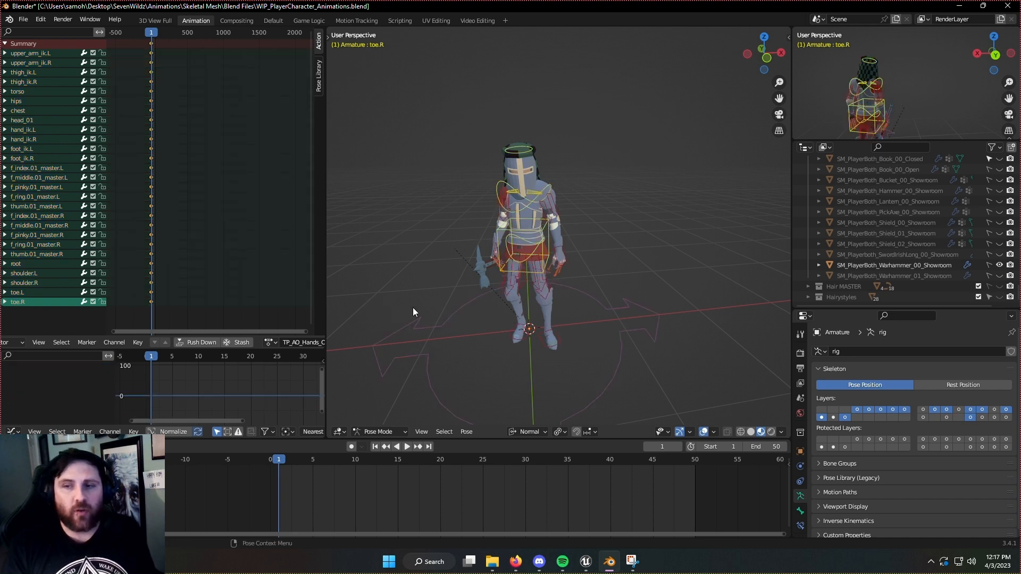
- Show the deform bones layer and delete all the DEF bone channels from the TP_AO_Hands_Center_00 action
{"action": "left_click", "coordinate": [984, 416], "text": "shift"}
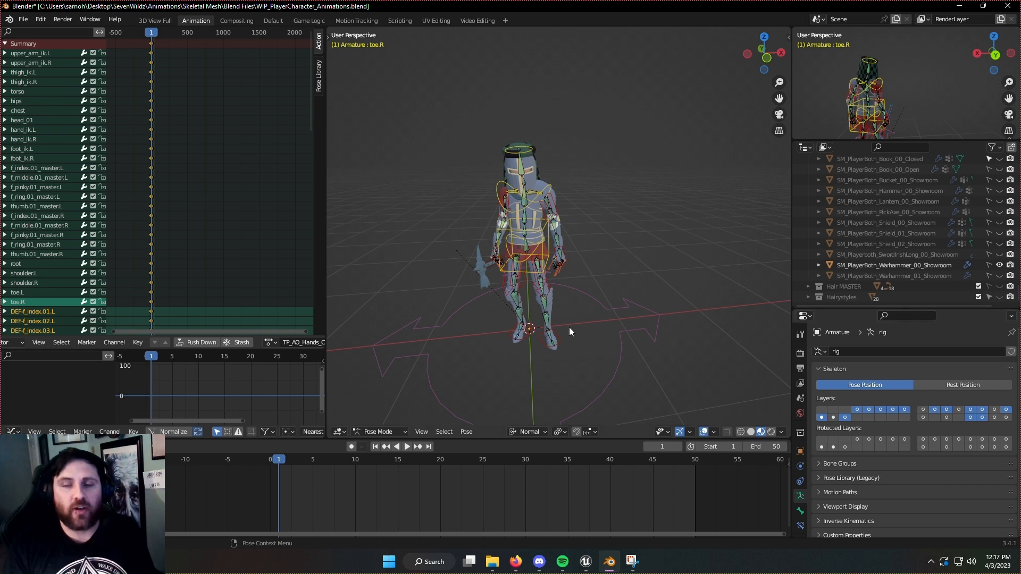
{"action": "scroll", "coordinate": [485, 317], "scroll_direction": "down", "scroll_amount": 2}
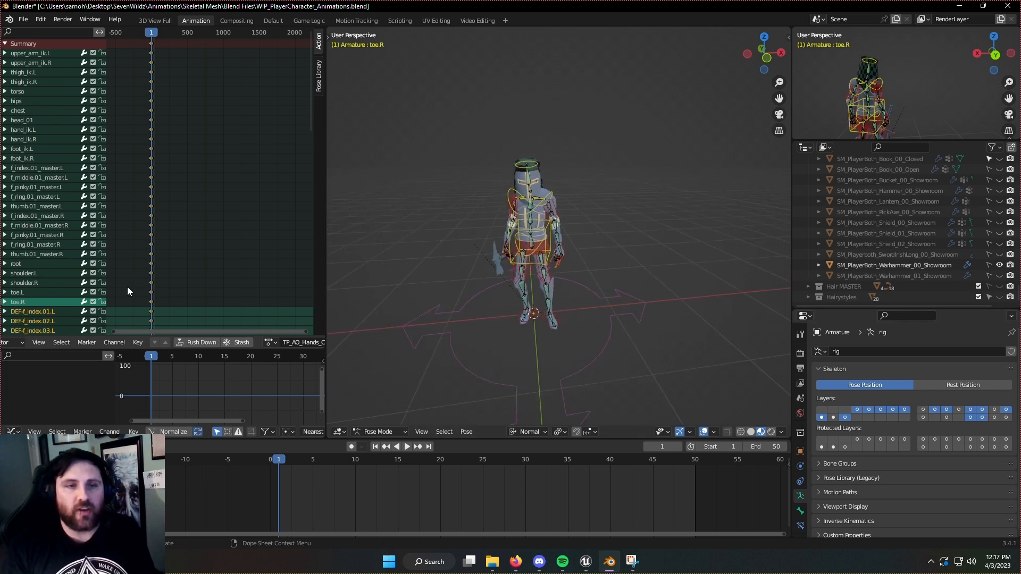
{"action": "scroll", "coordinate": [65, 311], "scroll_direction": "down", "scroll_amount": 3}
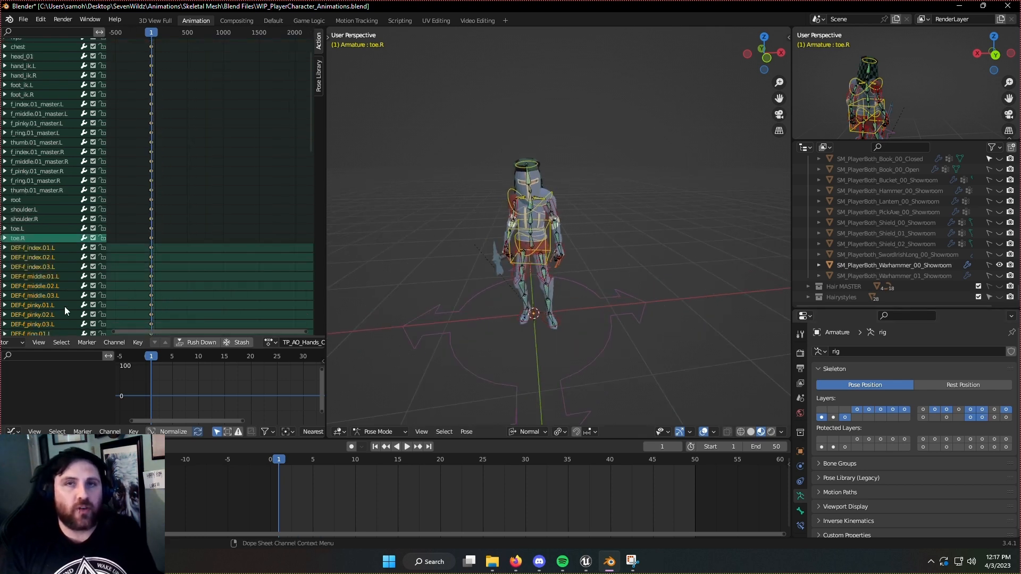
{"action": "scroll", "coordinate": [63, 295], "scroll_direction": "down", "scroll_amount": 5}
{"action": "left_click", "coordinate": [47, 142]}
{"action": "scroll", "coordinate": [38, 213], "scroll_direction": "down", "scroll_amount": 4}
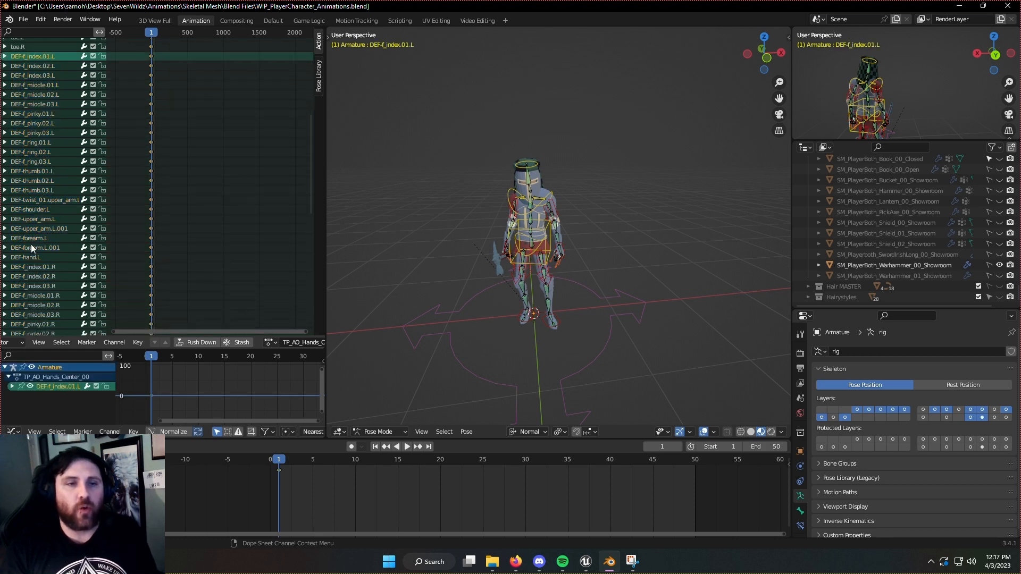
{"action": "scroll", "coordinate": [35, 277], "scroll_direction": "down", "scroll_amount": 12}
{"action": "left_click", "coordinate": [41, 321]}
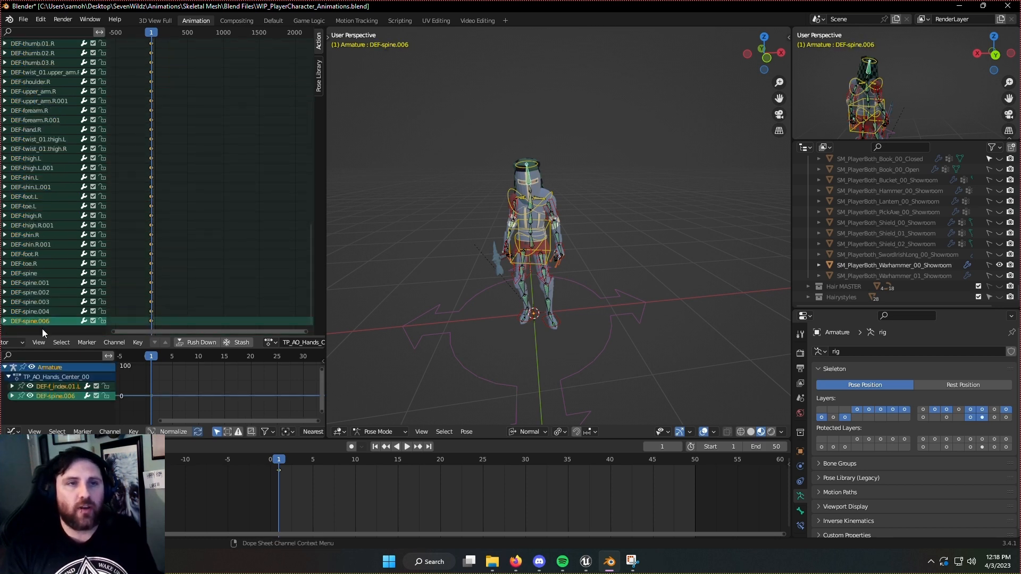
{"action": "left_click_drag", "start_coordinate": [43, 328], "coordinate": [27, 55]}
{"action": "scroll", "coordinate": [46, 182], "scroll_direction": "up", "scroll_amount": 9}
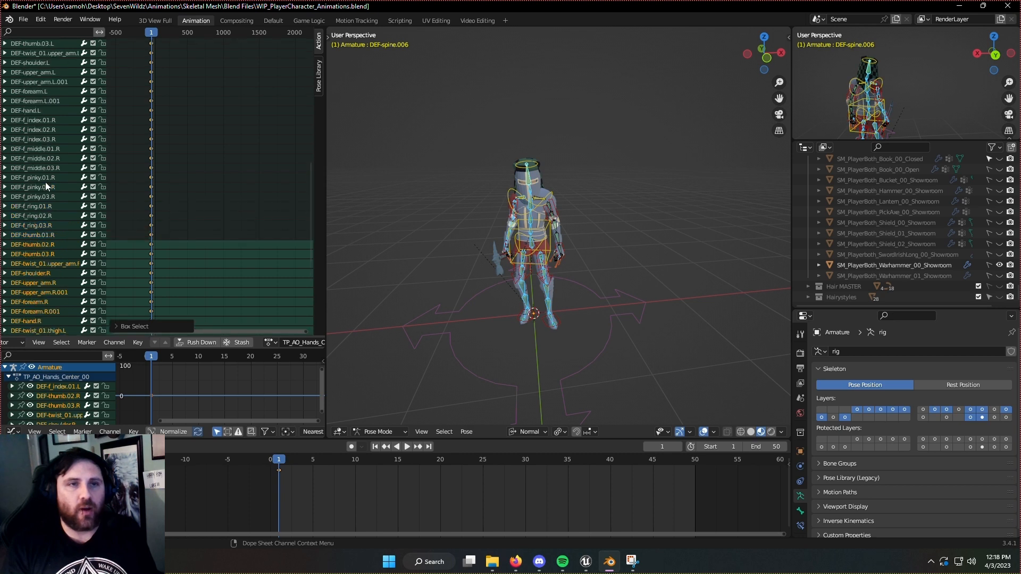
{"action": "scroll", "coordinate": [46, 186], "scroll_direction": "up", "scroll_amount": 8}
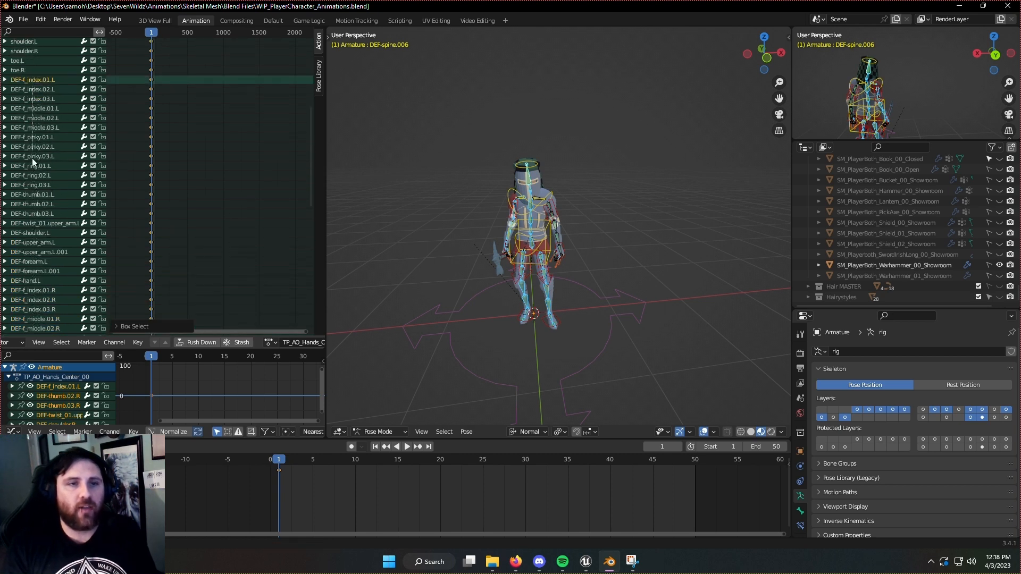
{"action": "left_click_drag", "start_coordinate": [32, 158], "coordinate": [56, 310], "text": "shift"}
{"action": "scroll", "coordinate": [53, 298], "scroll_direction": "down", "scroll_amount": 4}
{"action": "left_click_drag", "start_coordinate": [34, 210], "coordinate": [54, 294], "text": "shift"}
{"action": "key", "text": "x"}
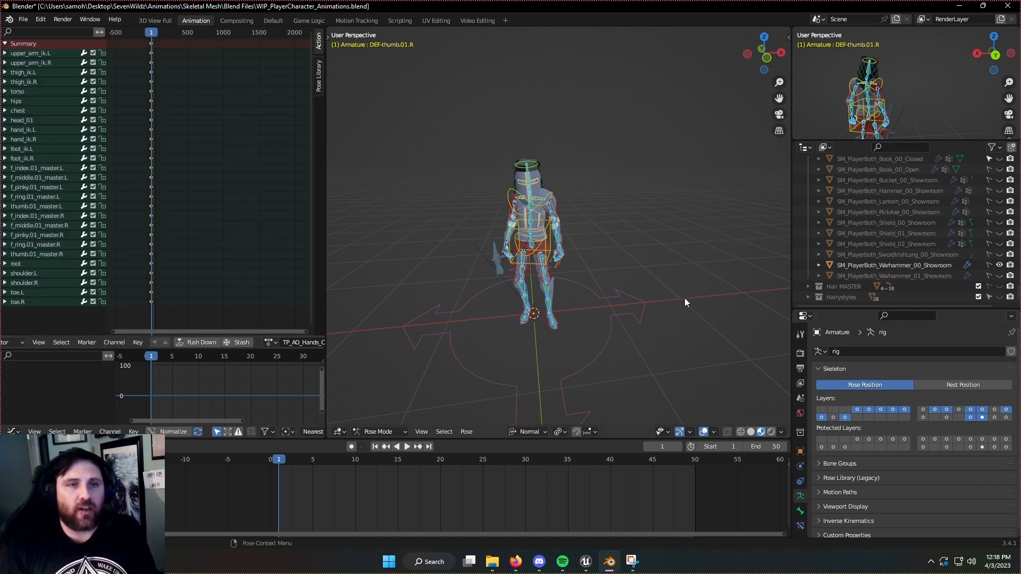
{"action": "left_click", "coordinate": [620, 292]}
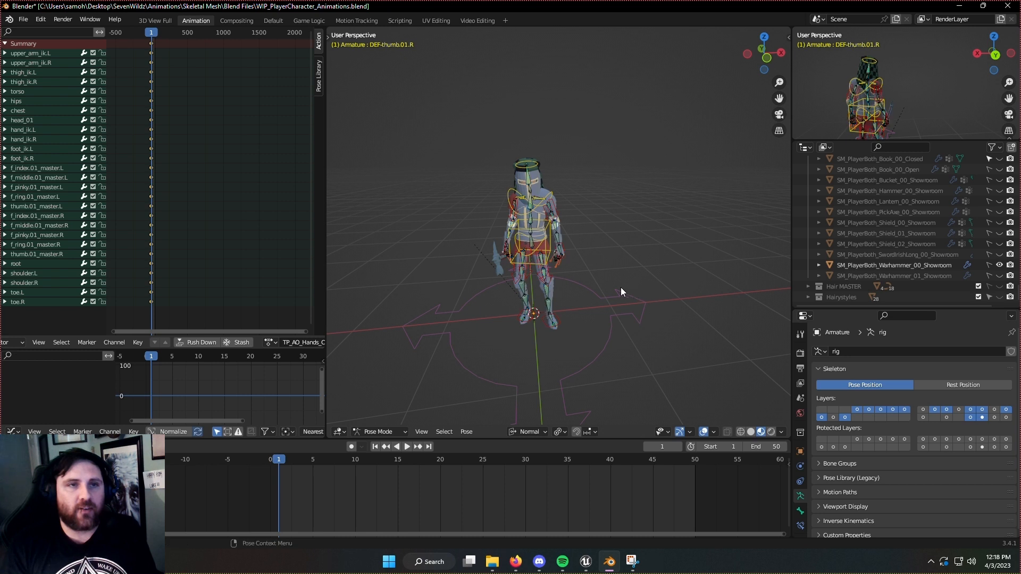
- Copy the pose of all controls at frame 1 of the TP_AO_Hands_00_Master action
{"action": "left_click", "coordinate": [270, 342]}
{"action": "left_click", "coordinate": [302, 398]}
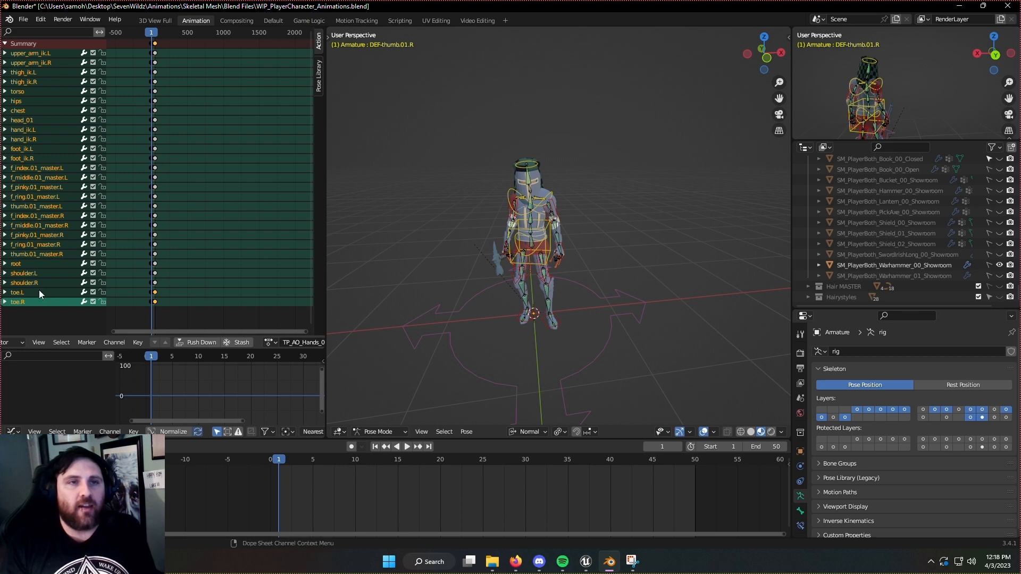
{"action": "left_click_drag", "start_coordinate": [43, 310], "coordinate": [38, 59]}
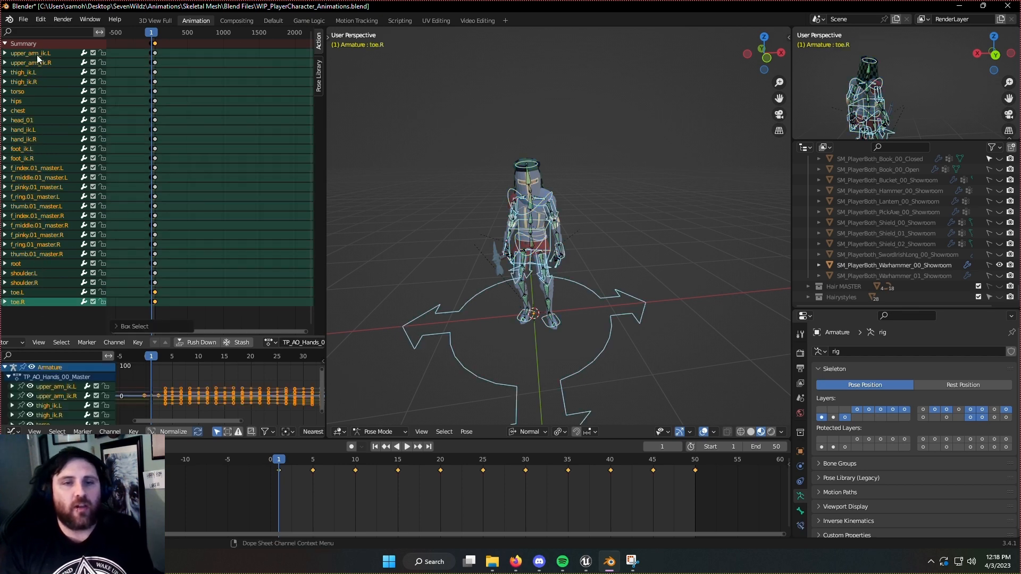
{"action": "key", "text": "ctrl+c"}
- Paste the copied pose into the TP_AO_Hands_Center_00 action and keyframe location, rotation and scale at frame 1
{"action": "left_click", "coordinate": [270, 343]}
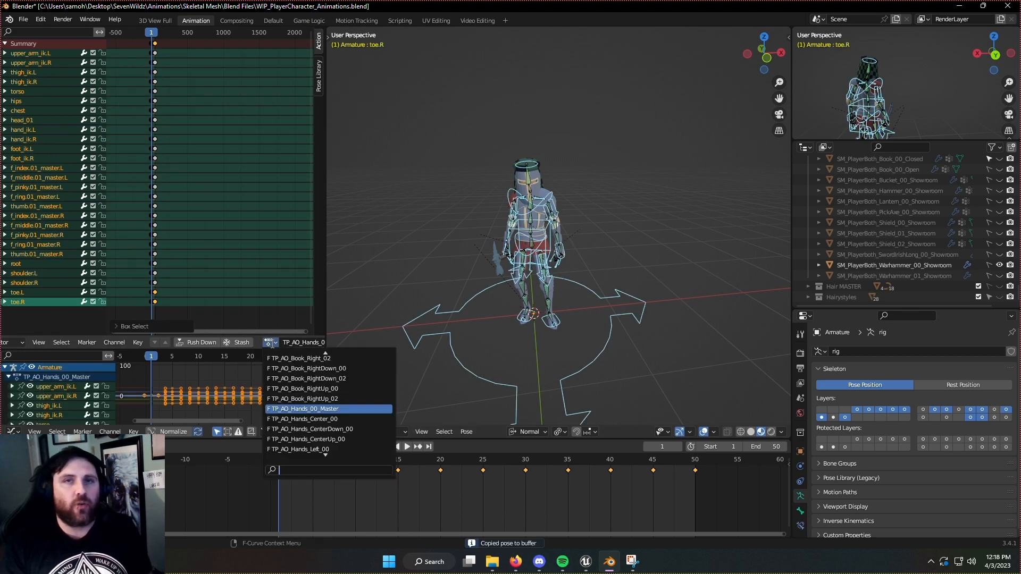
{"action": "left_click", "coordinate": [301, 419]}
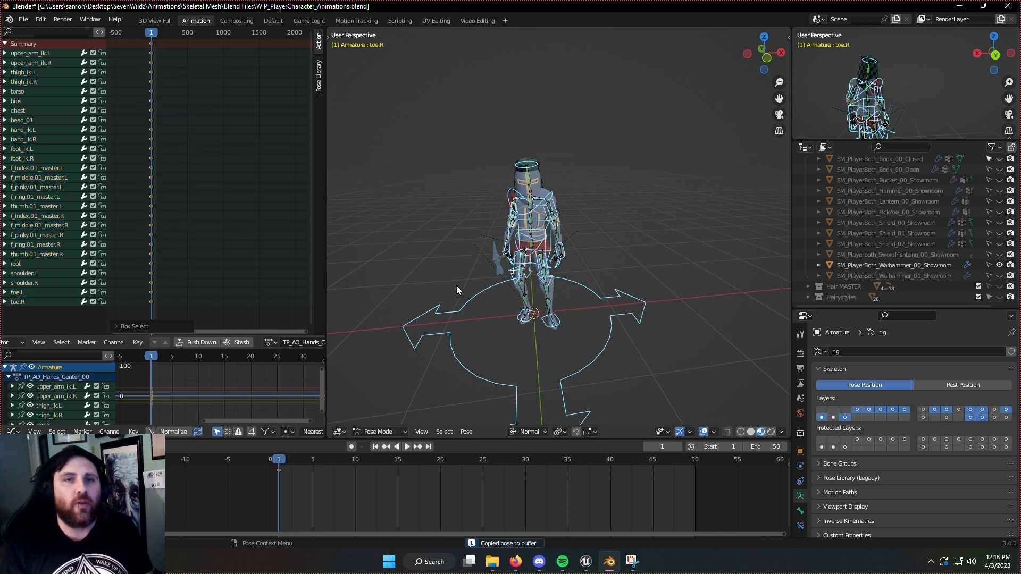
{"action": "key", "text": "ctrl+v"}
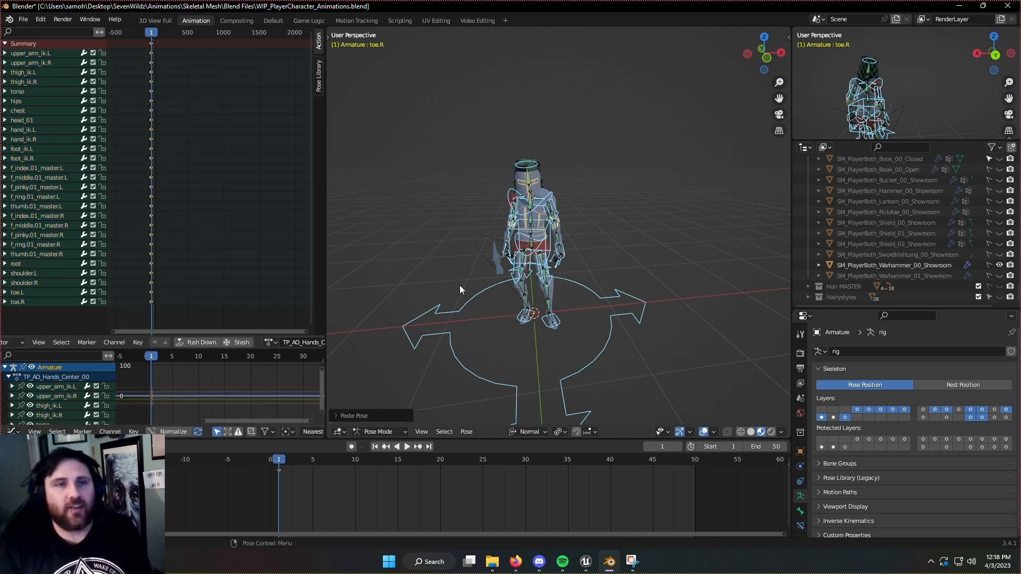
{"action": "right_click", "coordinate": [459, 285]}
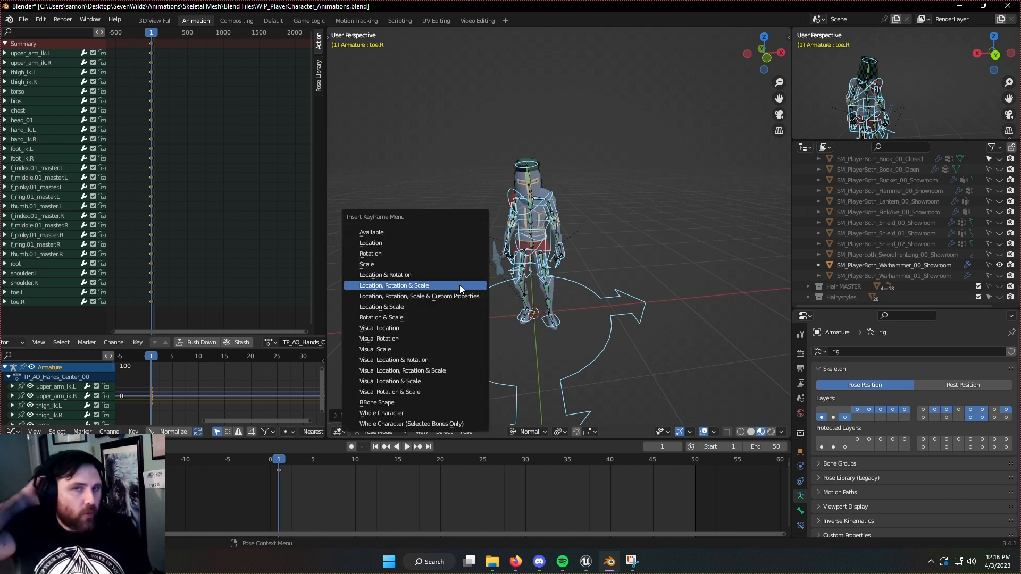
{"action": "key", "text": "Escape"}
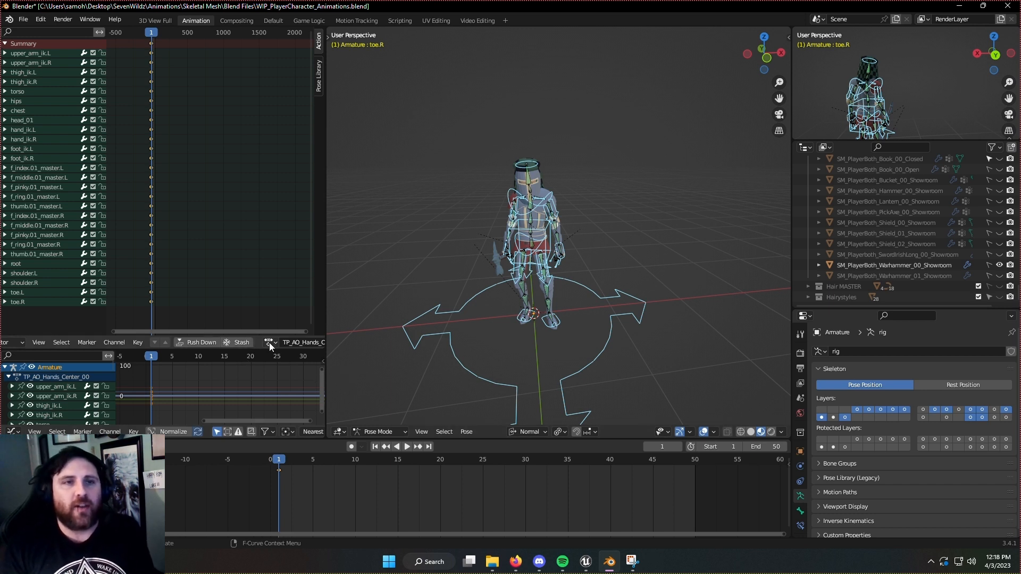
- Hide the deform bones layer of the rig and clear the control selection
{"action": "left_click_drag", "start_coordinate": [62, 306], "coordinate": [34, 51]}
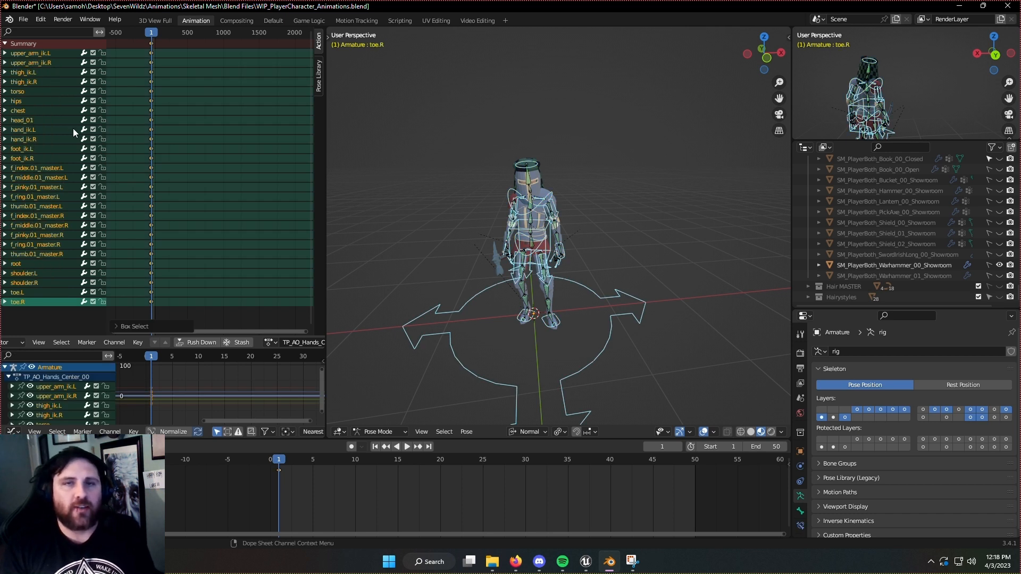
{"action": "left_click", "coordinate": [982, 417]}
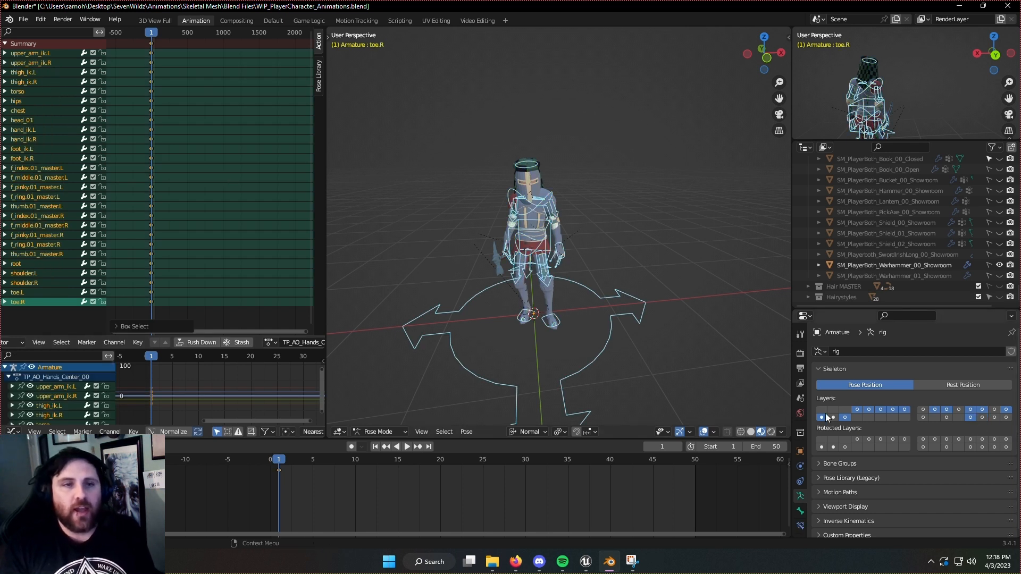
{"action": "left_click", "coordinate": [673, 353]}
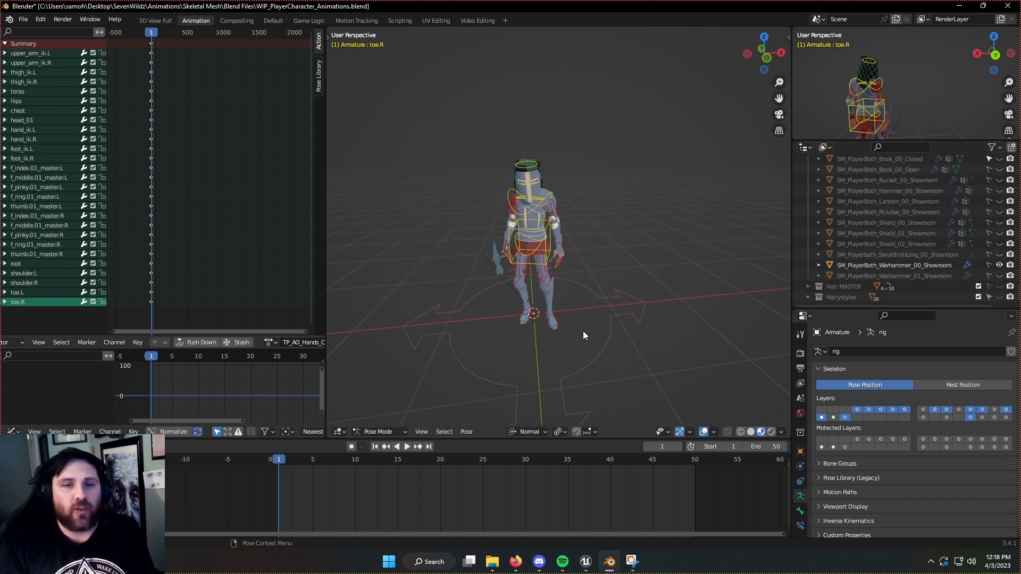
- Return to the TP_AO_Hands_00_Master action and select all of its control channels
{"action": "left_click", "coordinate": [268, 343]}
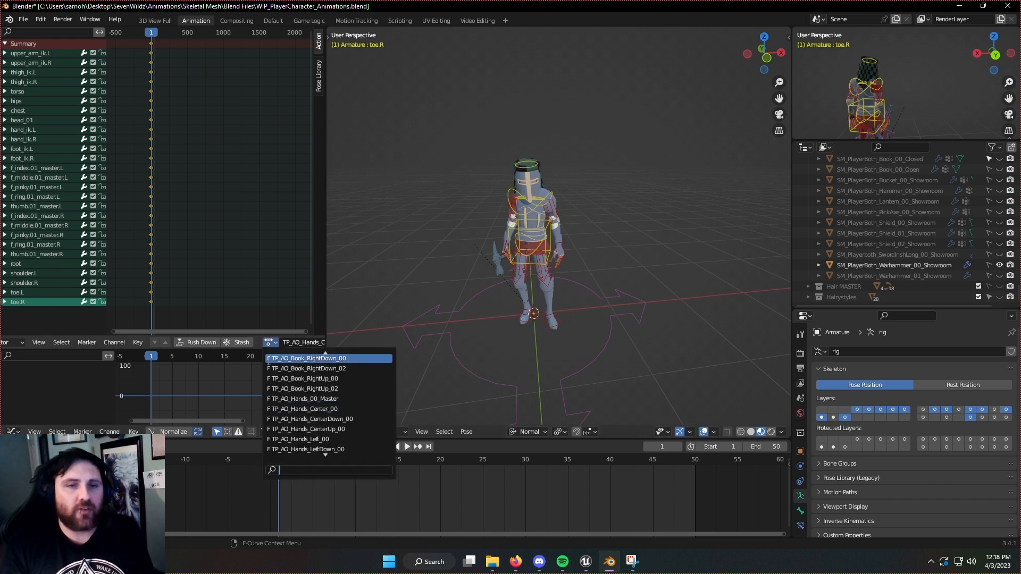
{"action": "left_click", "coordinate": [304, 399]}
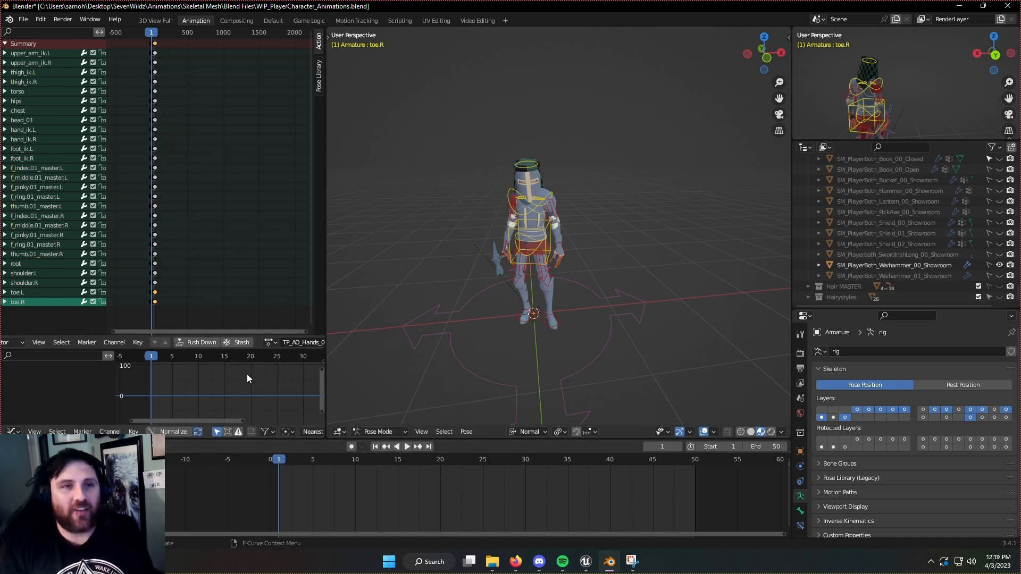
{"action": "left_click_drag", "start_coordinate": [55, 319], "coordinate": [21, 60]}
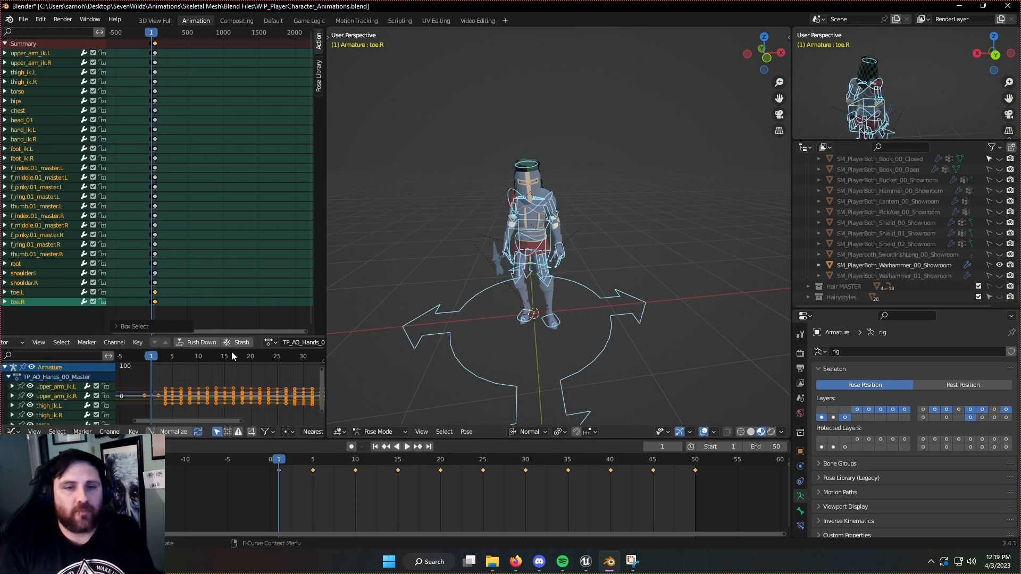
- Switch to the TP_AO_Hands_CenterDown_00 action and copy the pose of its selected controls
{"action": "left_click", "coordinate": [270, 343]}
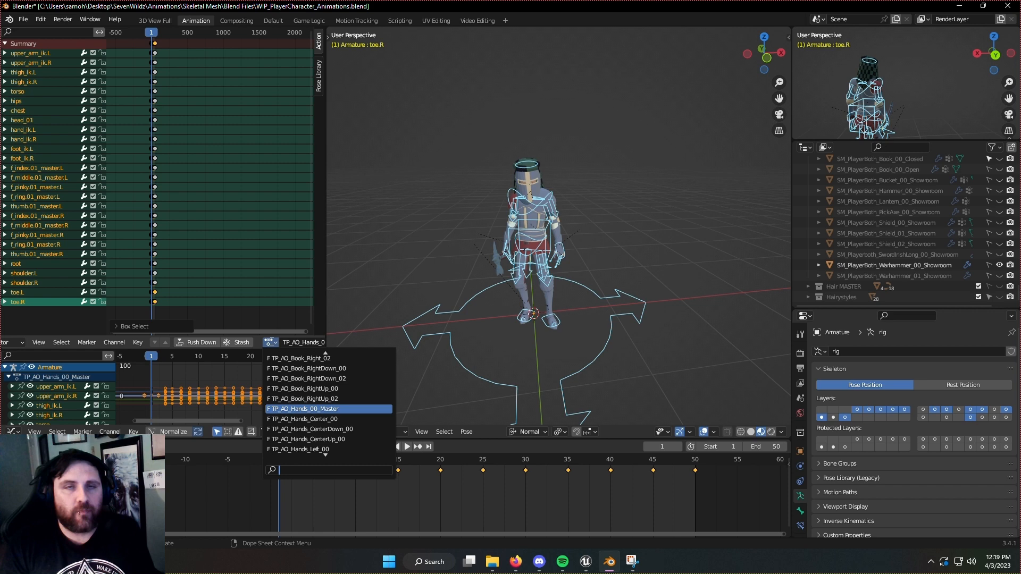
{"action": "left_click", "coordinate": [308, 429]}
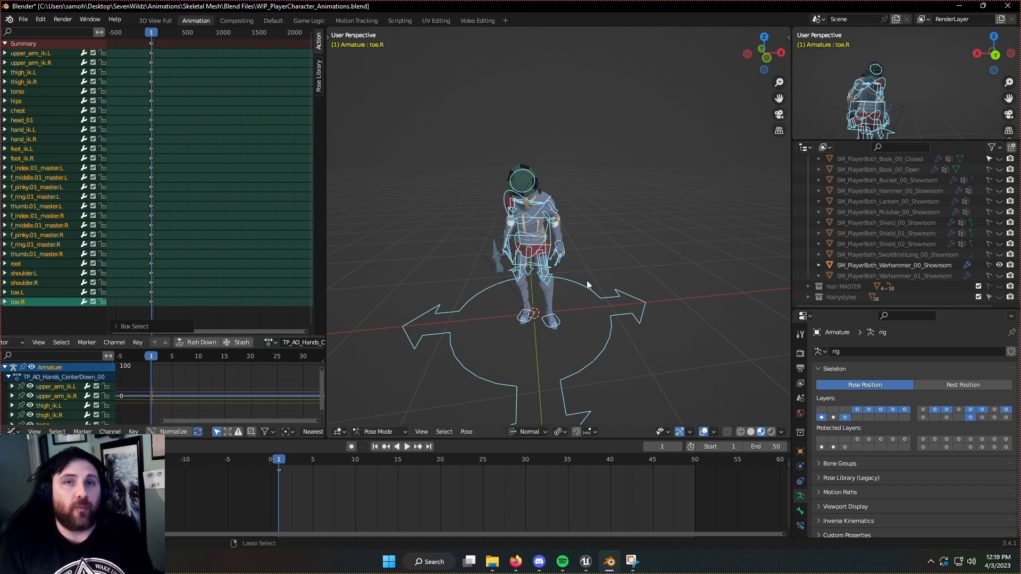
{"action": "key", "text": "ctrl+c"}
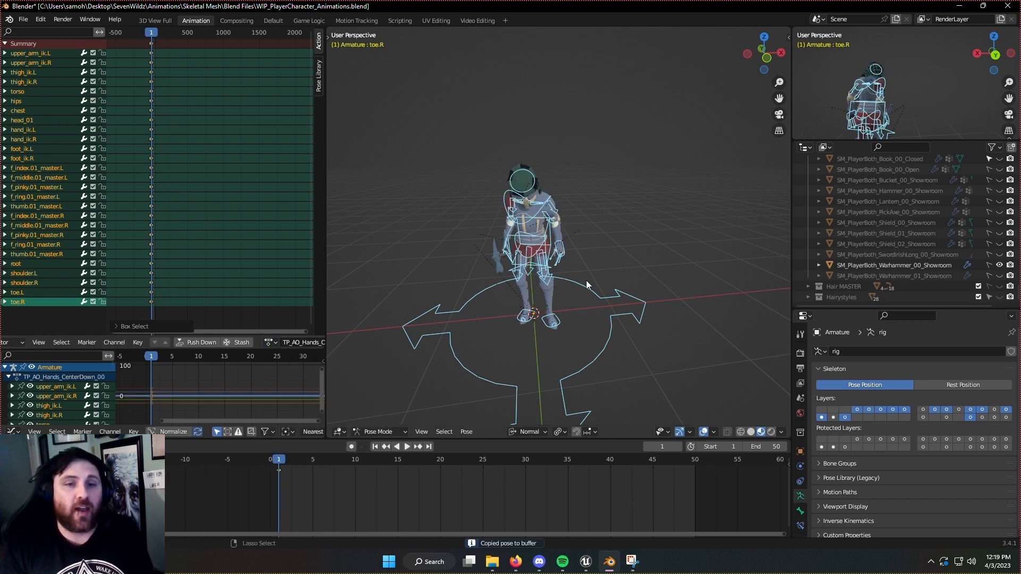
{"action": "left_click", "coordinate": [270, 344]}
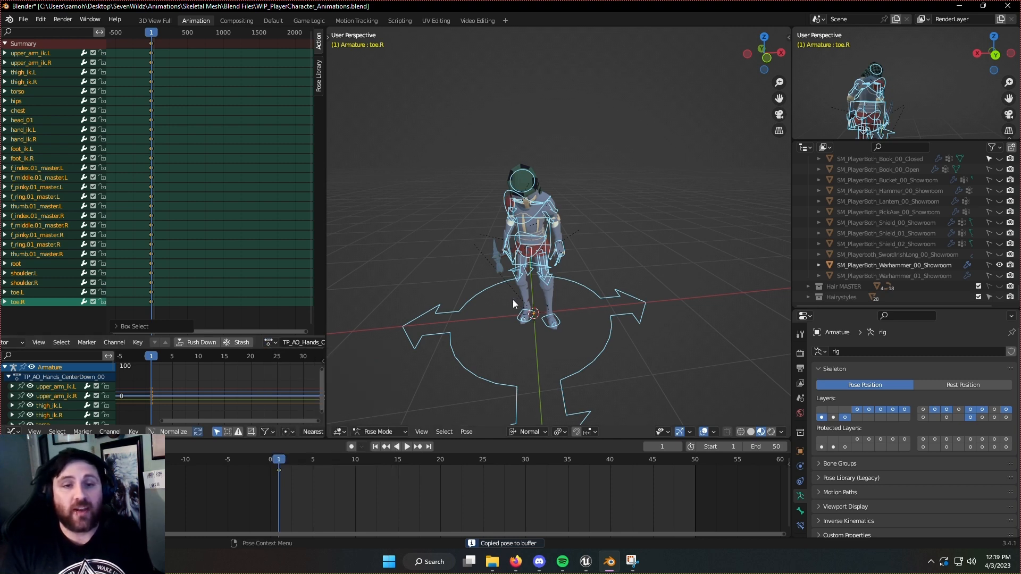
- Copy the pose of all controls at frame 5 of TP_AO_Hands_00_Master and return to frame 1
{"action": "left_click", "coordinate": [270, 343]}
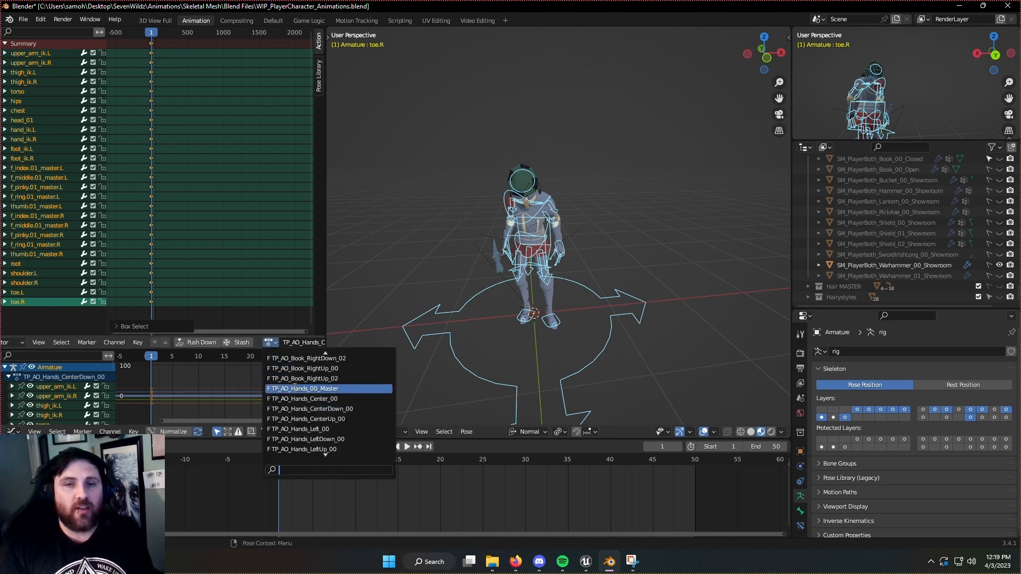
{"action": "left_click", "coordinate": [296, 389]}
{"action": "key", "text": "Up"}
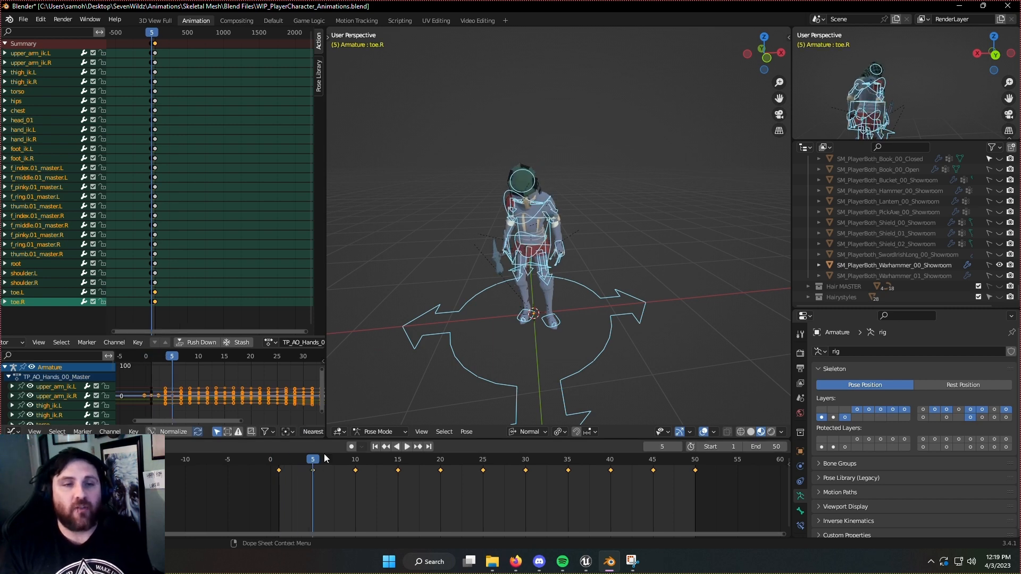
{"action": "key", "text": "ctrl+c"}
{"action": "key", "text": "Down"}
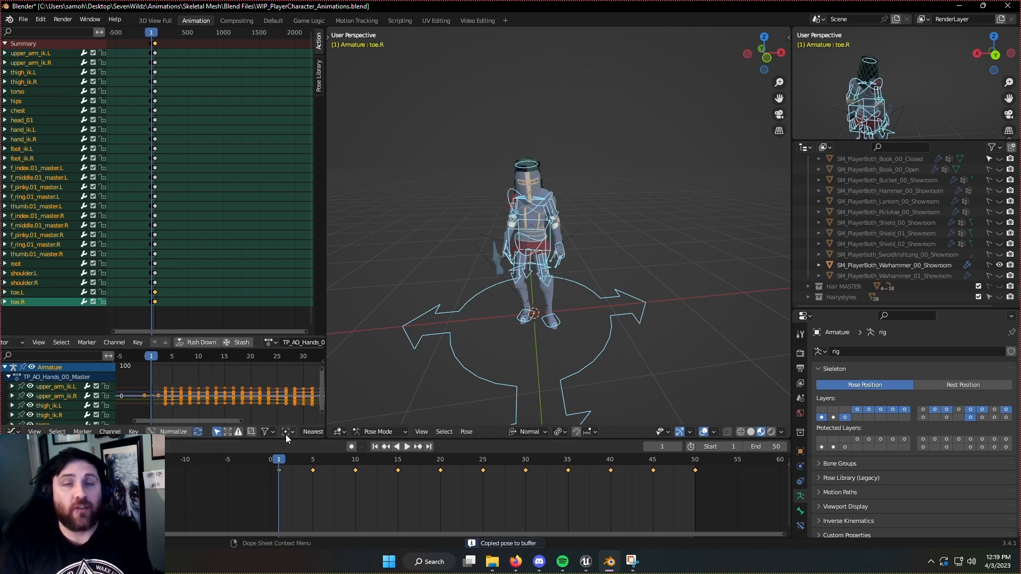
- Paste the copied pose into the TP_AO_Hands_CenterDown_00 action and keyframe location, rotation and scale at frame 1
{"action": "left_click", "coordinate": [270, 343]}
{"action": "left_click", "coordinate": [291, 428]}
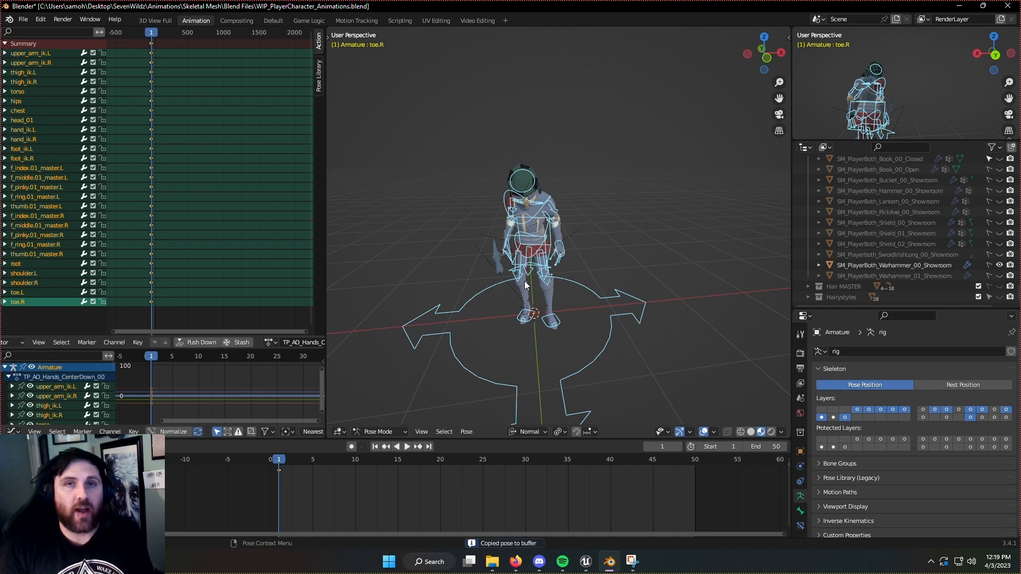
{"action": "key", "text": "ctrl+v"}
{"action": "key", "text": "i"}
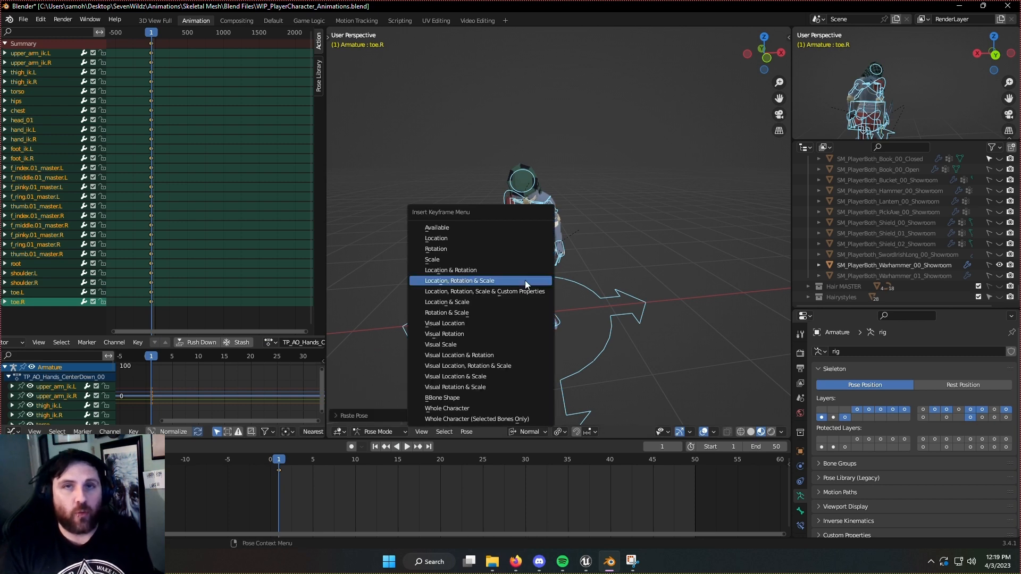
{"action": "left_click", "coordinate": [525, 280]}
- Return to the TP_AO_Hands_00_Master action and copy the pose of all controls at frame 10
{"action": "left_click", "coordinate": [271, 343]}
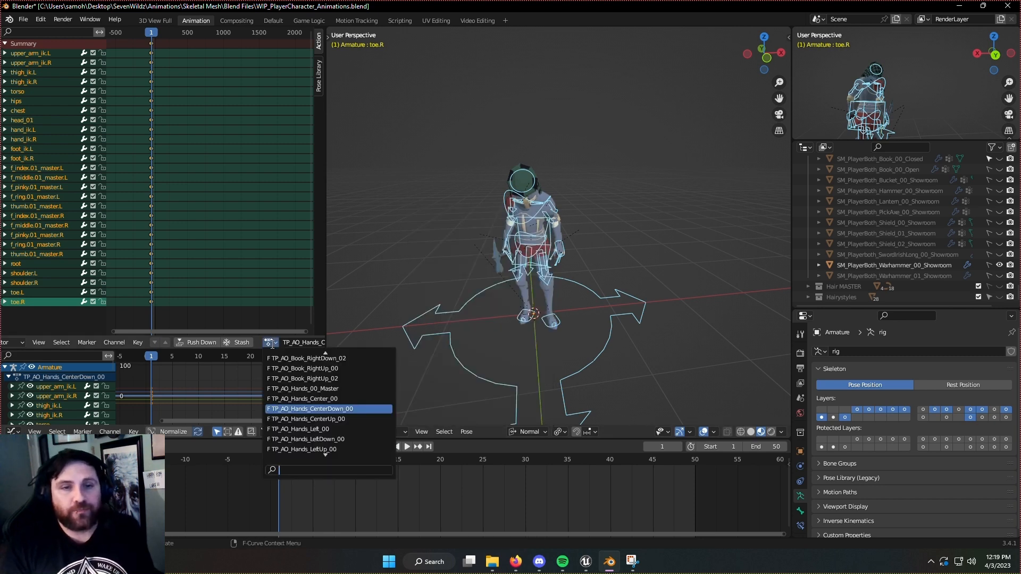
{"action": "left_click", "coordinate": [301, 390]}
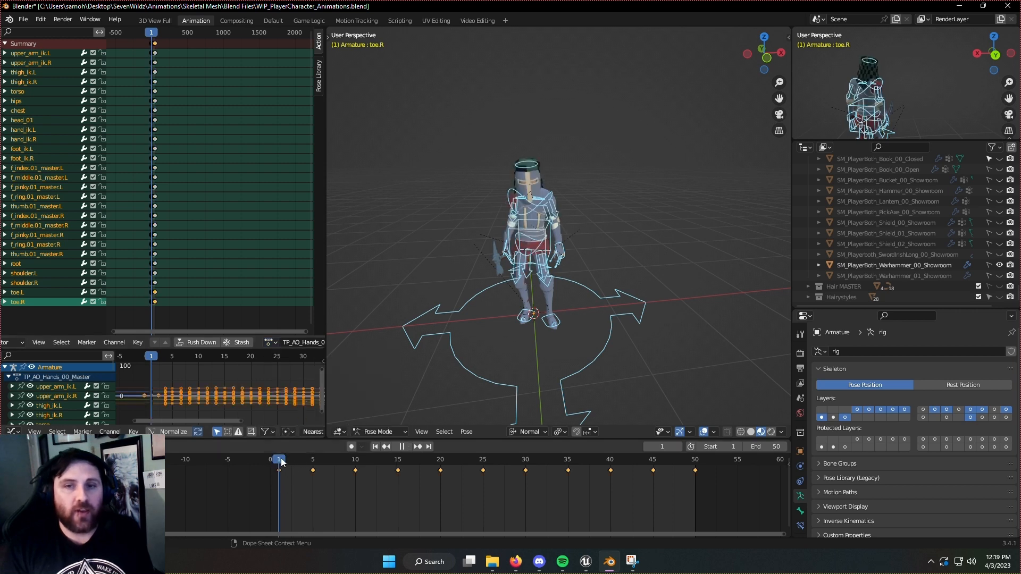
{"action": "left_click_drag", "start_coordinate": [281, 462], "coordinate": [354, 464]}
{"action": "key", "text": "ctrl+c"}
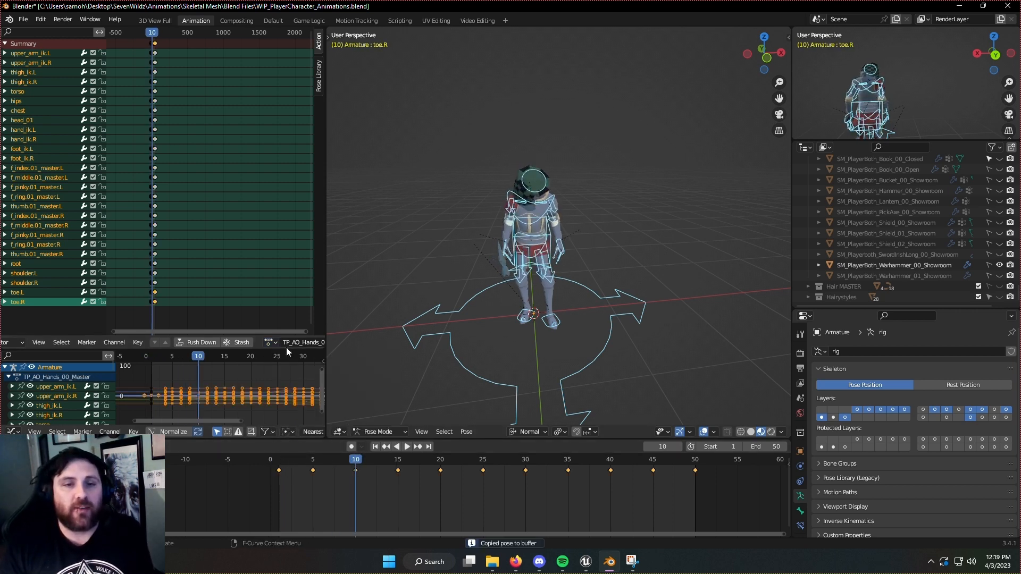
- Paste the copied pose at frame 1 of the TP_AO_Hands_LeftDown_00 action and keyframe location, rotation and scale
{"action": "left_click", "coordinate": [271, 343]}
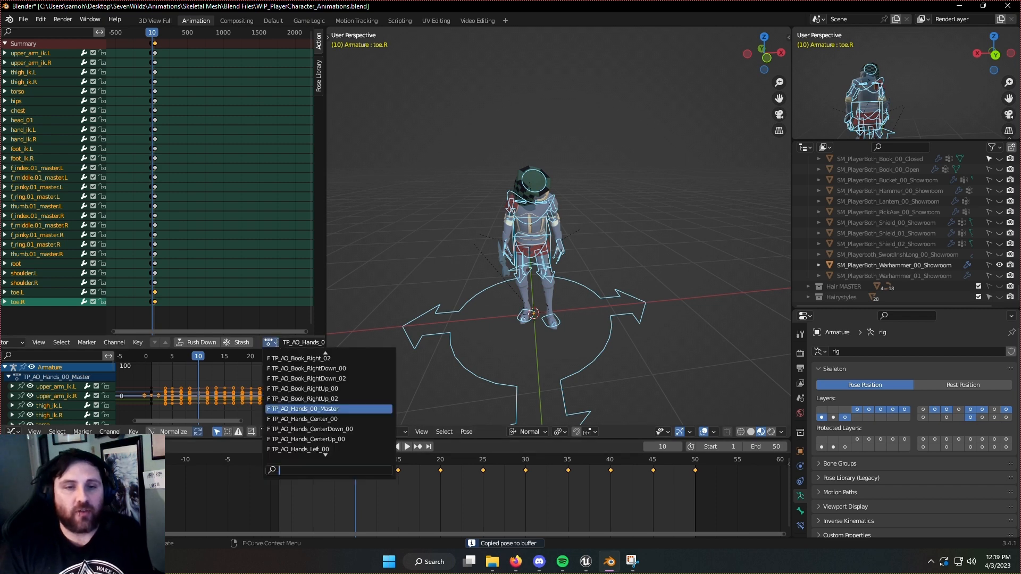
{"action": "scroll", "coordinate": [288, 450], "scroll_direction": "down", "scroll_amount": 2}
{"action": "left_click", "coordinate": [287, 450]}
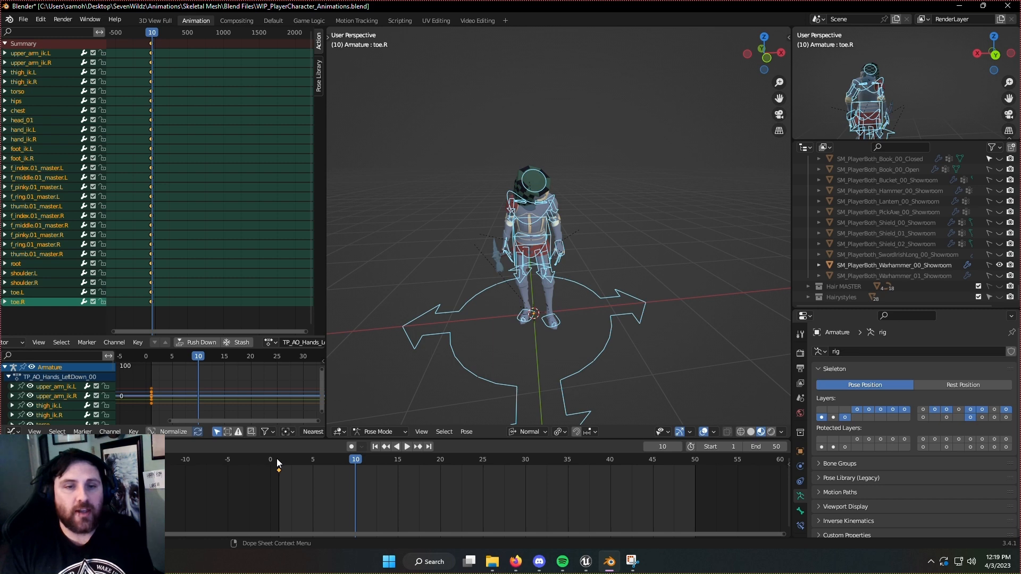
{"action": "left_click", "coordinate": [277, 460]}
{"action": "key", "text": "ctrl+v"}
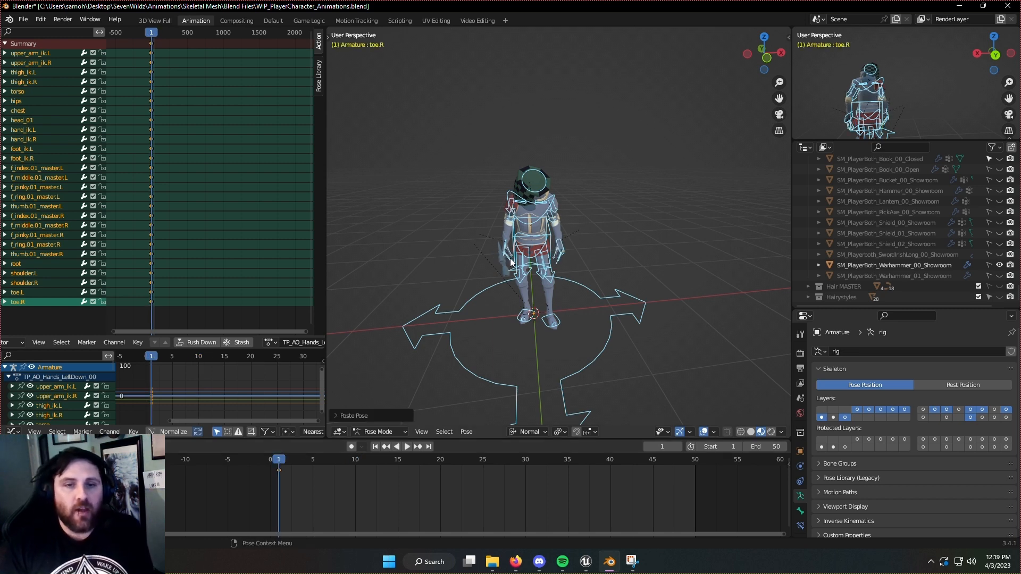
{"action": "right_click", "coordinate": [511, 261]}
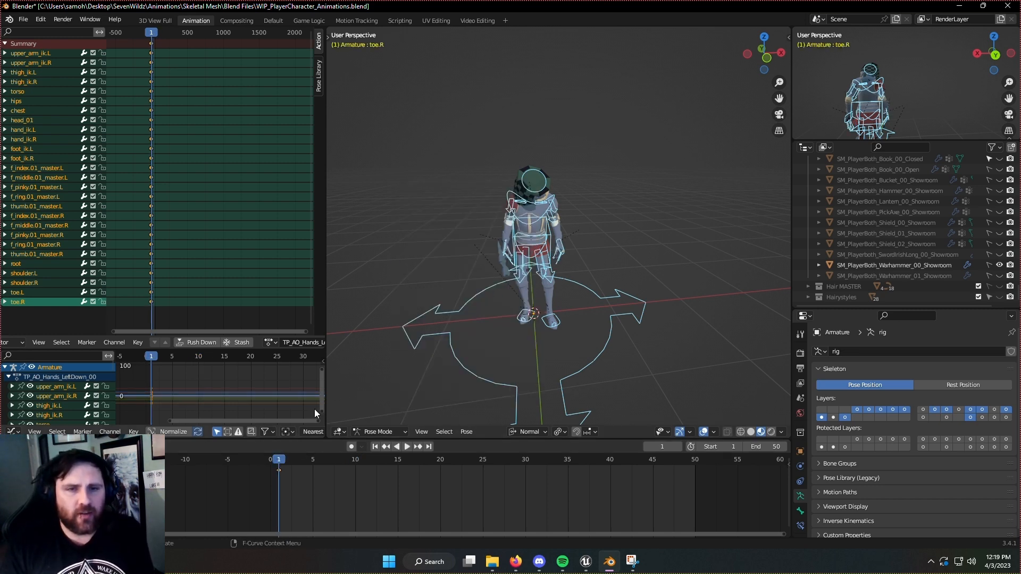
- Return to the TP_AO_Hands_00_Master action and copy the pose of all controls at frame 15
{"action": "left_click", "coordinate": [270, 342]}
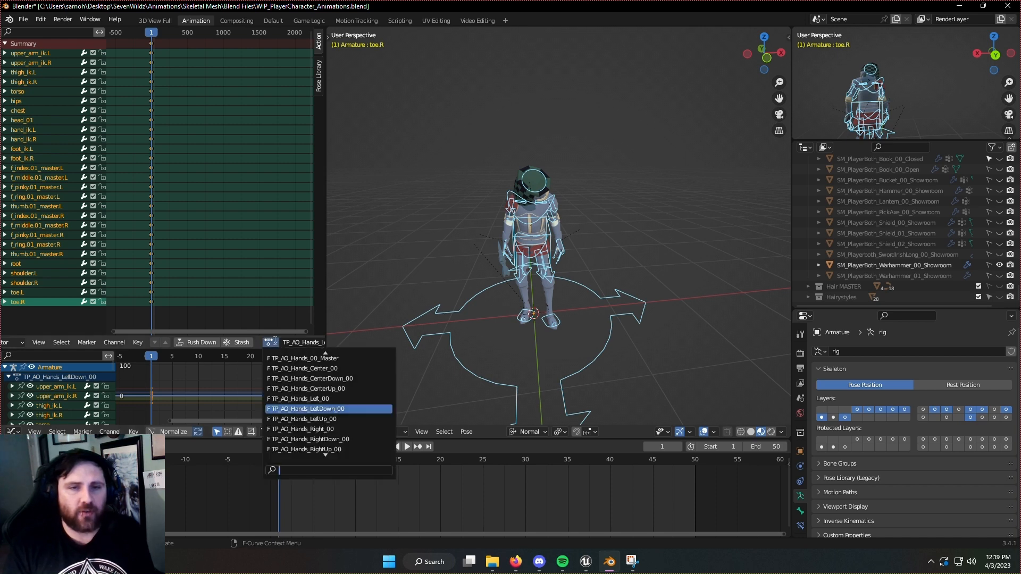
{"action": "left_click", "coordinate": [318, 358]}
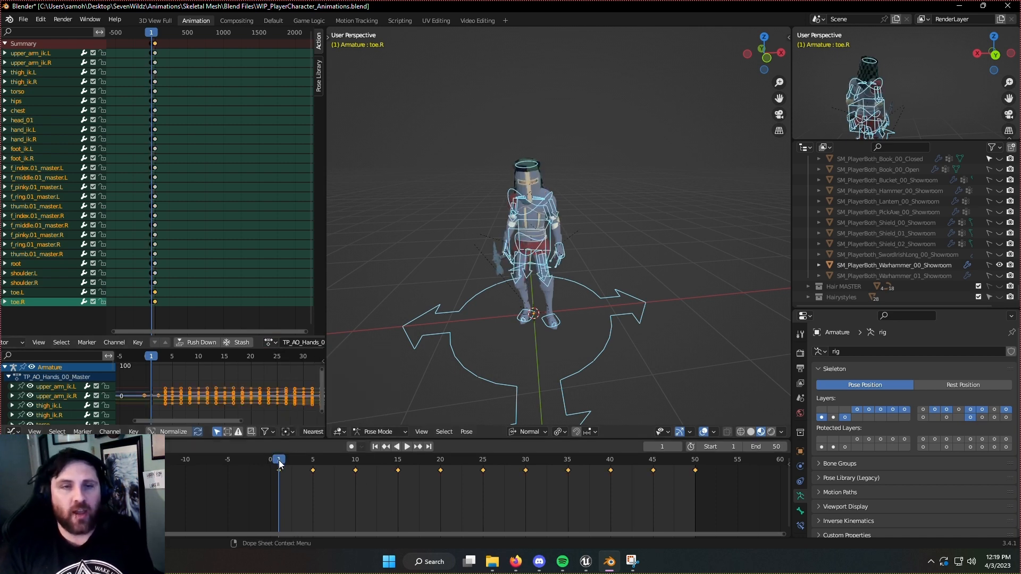
{"action": "left_click_drag", "start_coordinate": [280, 464], "coordinate": [399, 474]}
{"action": "key", "text": "ctrl+c"}
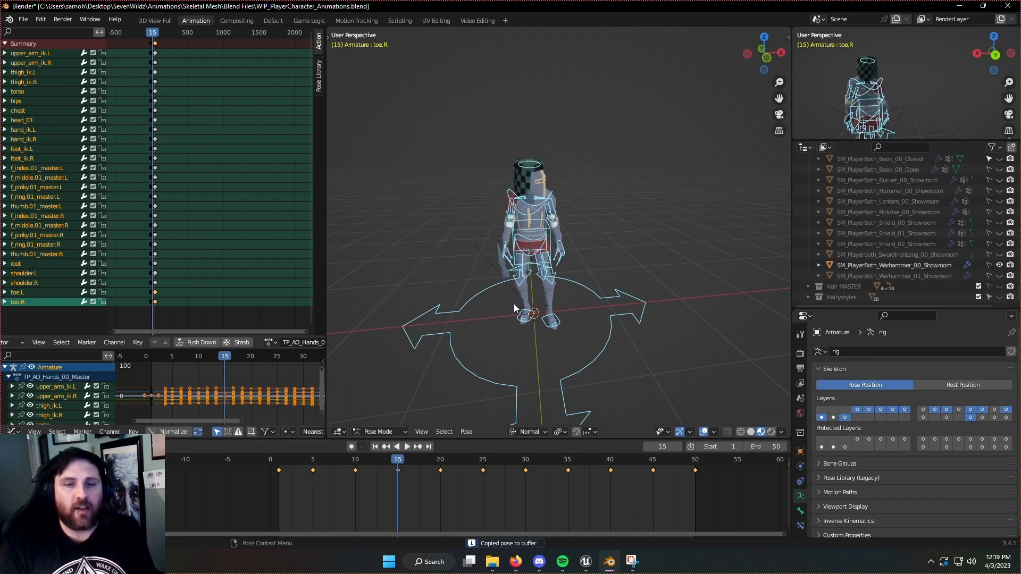
- Paste the copied pose at frame 1 of the TP_AO_Hands_Left_00 action and keyframe location, rotation and scale
{"action": "left_click", "coordinate": [268, 343]}
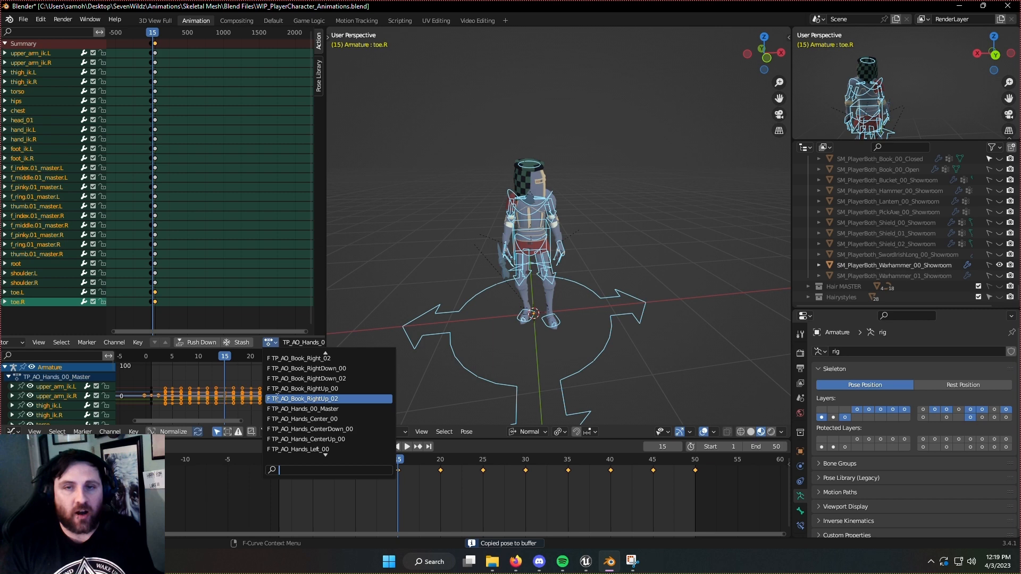
{"action": "left_click", "coordinate": [307, 429]}
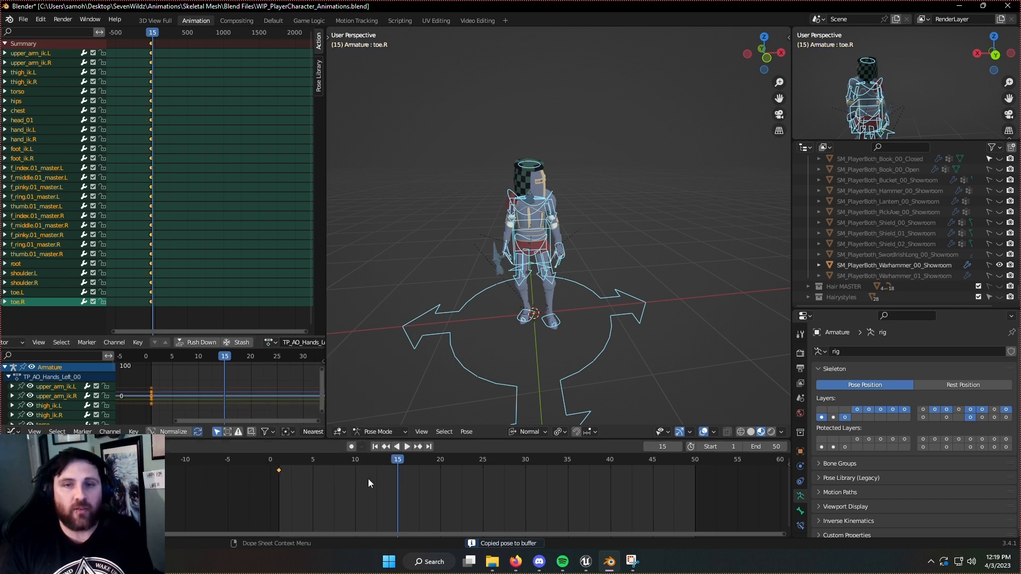
{"action": "left_click", "coordinate": [276, 458]}
{"action": "key", "text": "ctrl+v"}
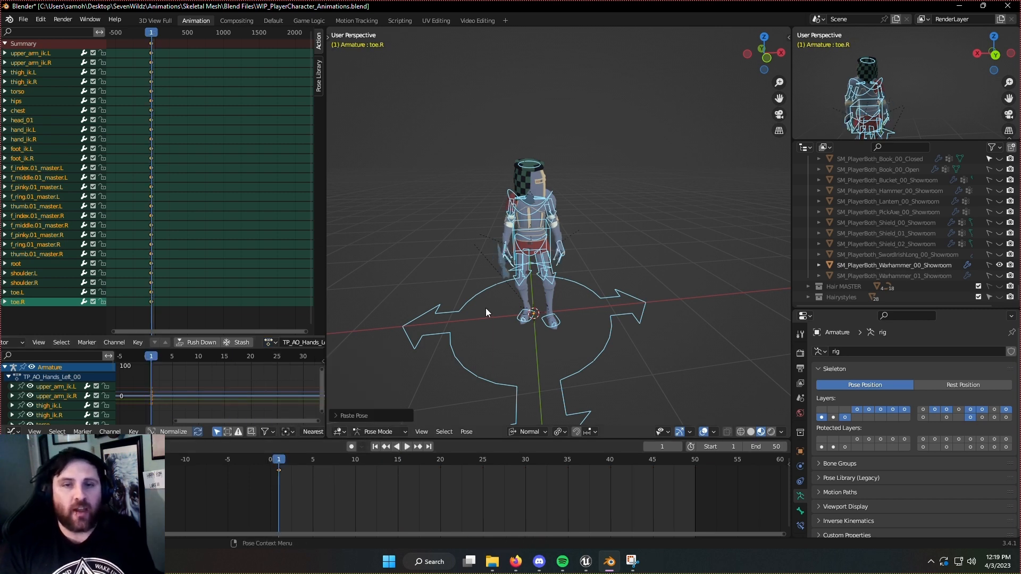
{"action": "right_click", "coordinate": [486, 308]}
{"action": "left_click", "coordinate": [383, 415]}
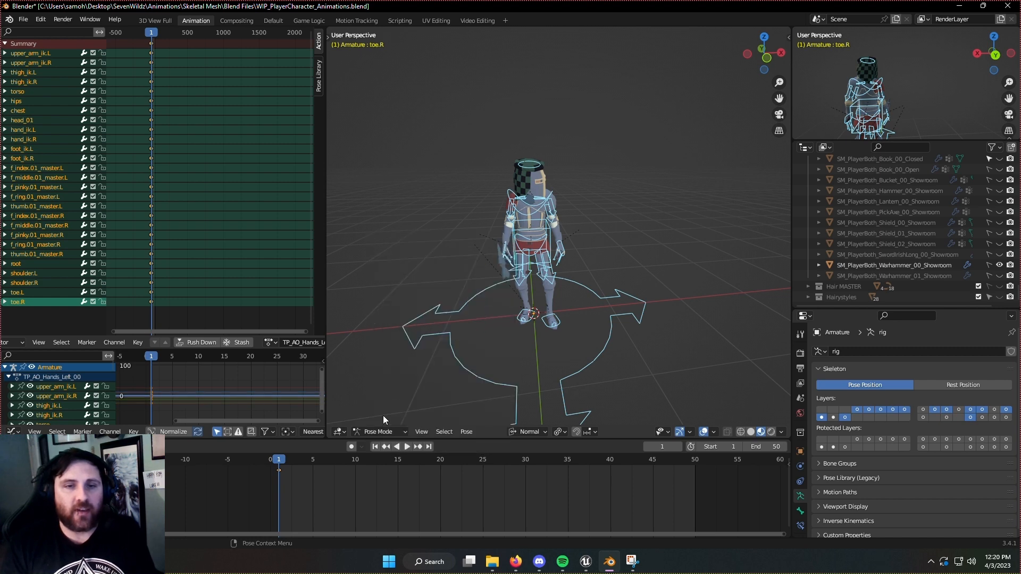
- Return to the TP_AO_Hands_00_Master action and copy the pose of all controls at frame 20
{"action": "left_click", "coordinate": [270, 342]}
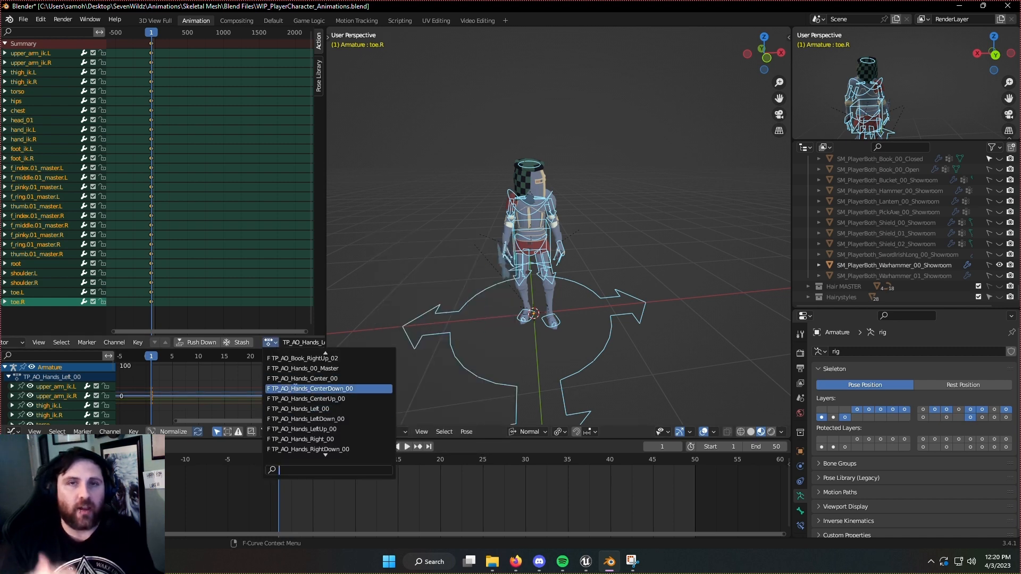
{"action": "left_click", "coordinate": [319, 371]}
{"action": "left_click_drag", "start_coordinate": [287, 466], "coordinate": [445, 474]}
{"action": "key", "text": "ctrl+c"}
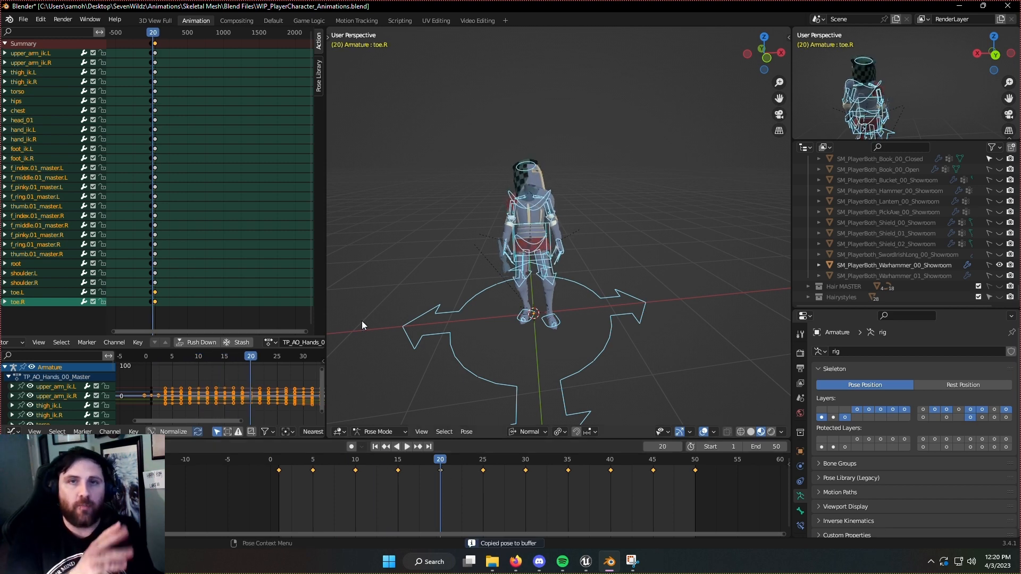
- Paste the copied pose at frame 1 of the TP_AO_Hands_LeftUp_00 action and keyframe location, rotation and scale
{"action": "left_click", "coordinate": [270, 342]}
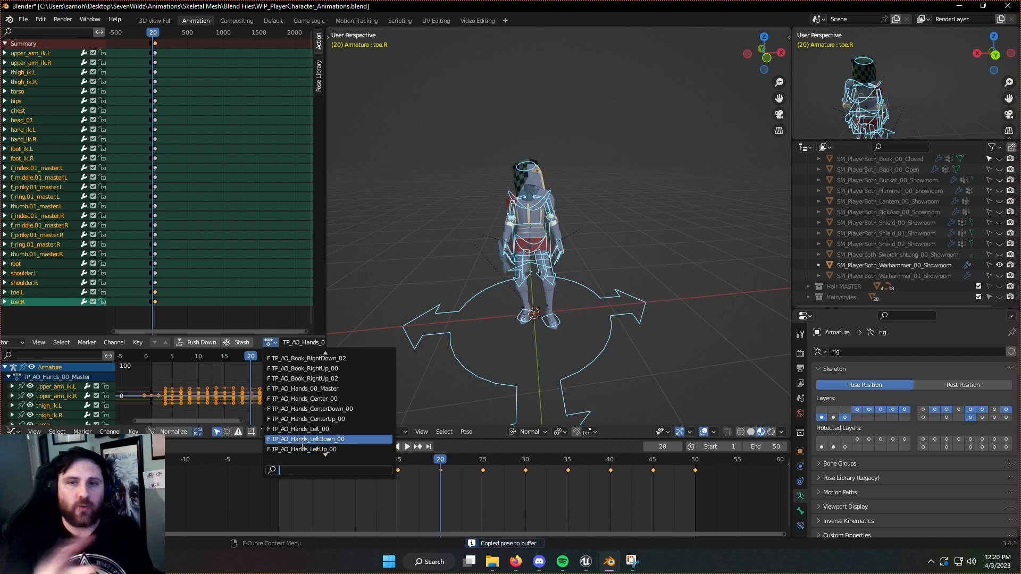
{"action": "left_click", "coordinate": [301, 449]}
{"action": "left_click", "coordinate": [279, 459]}
{"action": "key", "text": "ctrl+v"}
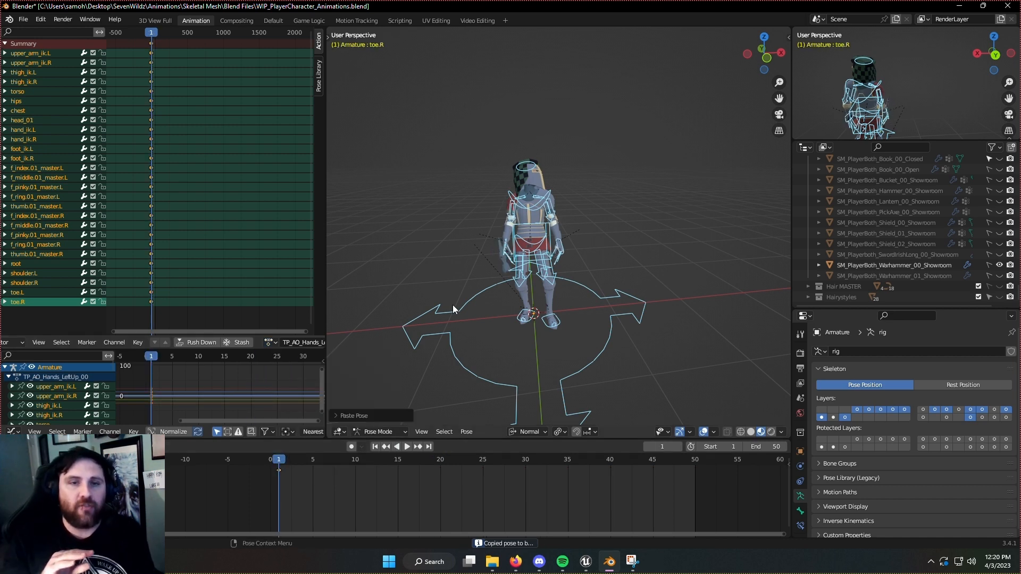
{"action": "right_click", "coordinate": [452, 309]}
{"action": "left_click", "coordinate": [452, 306]}
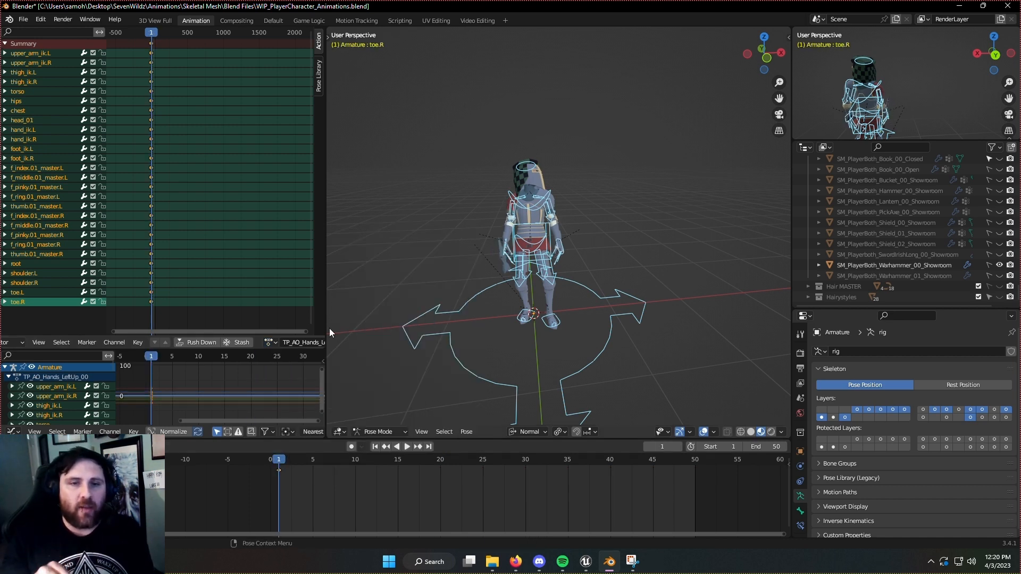
- Return to the TP_AO_Hands_00_Master action and copy the pose of all controls at frame 25
{"action": "left_click", "coordinate": [269, 343]}
{"action": "scroll", "coordinate": [311, 374], "scroll_direction": "up", "scroll_amount": 3}
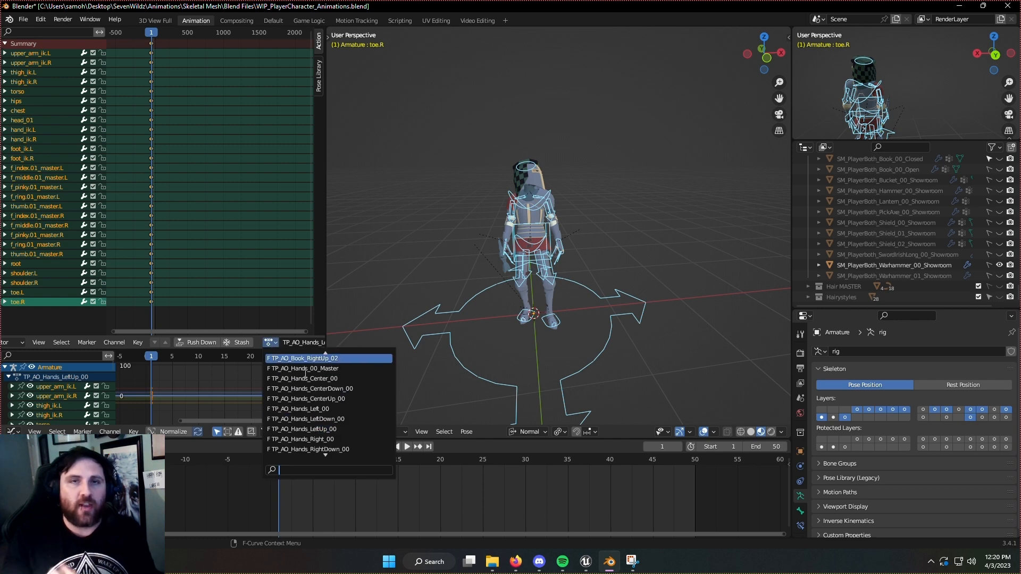
{"action": "left_click", "coordinate": [312, 373]}
{"action": "key", "text": "space"}
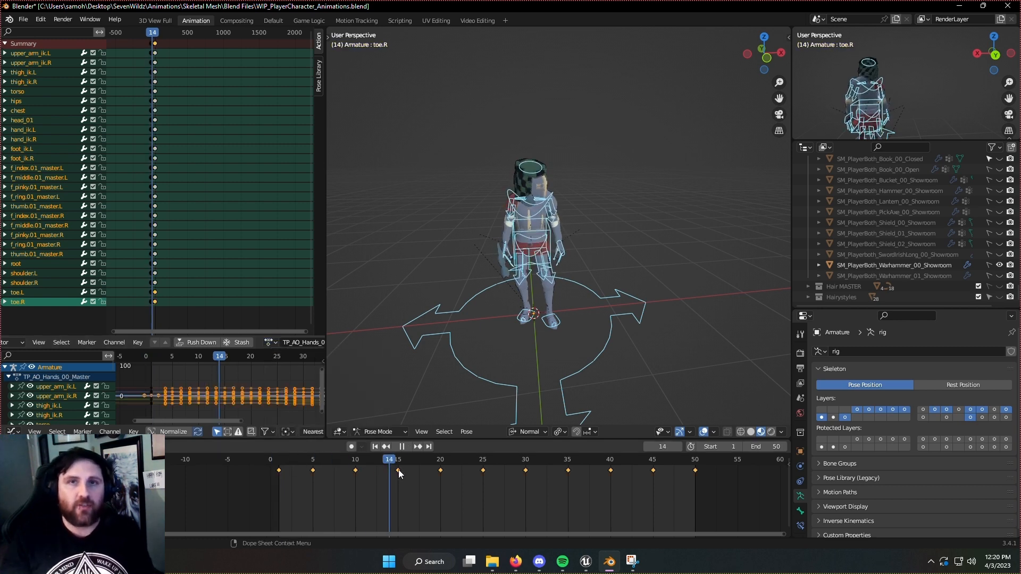
{"action": "key", "text": "space"}
{"action": "left_click", "coordinate": [484, 471]}
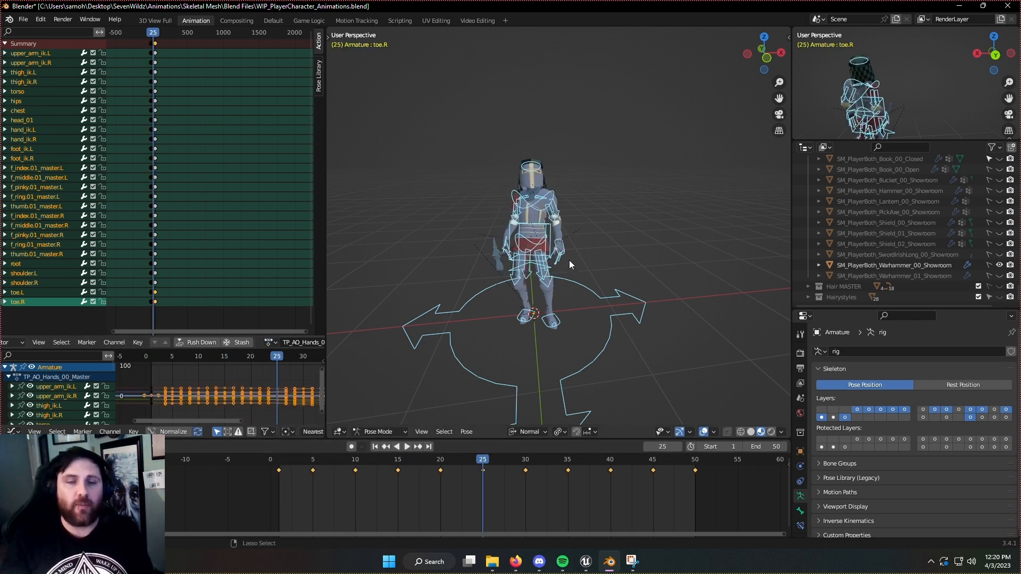
{"action": "key", "text": "ctrl+c"}
- Paste the copied pose at frame 1 of the TP_AO_Hands_CenterUp_00 action and keyframe location, rotation and scale
{"action": "left_click", "coordinate": [269, 344]}
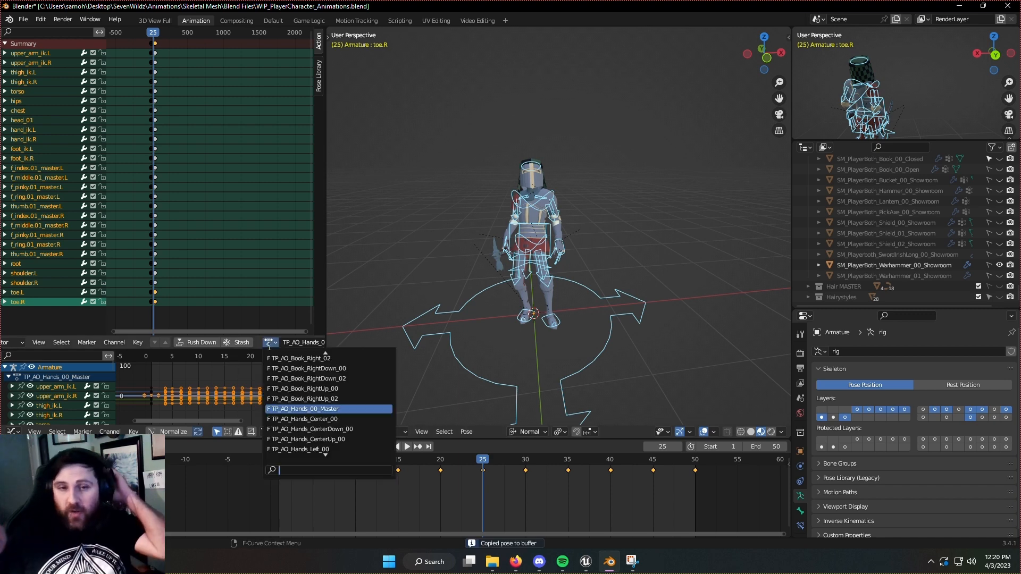
{"action": "left_click", "coordinate": [291, 439]}
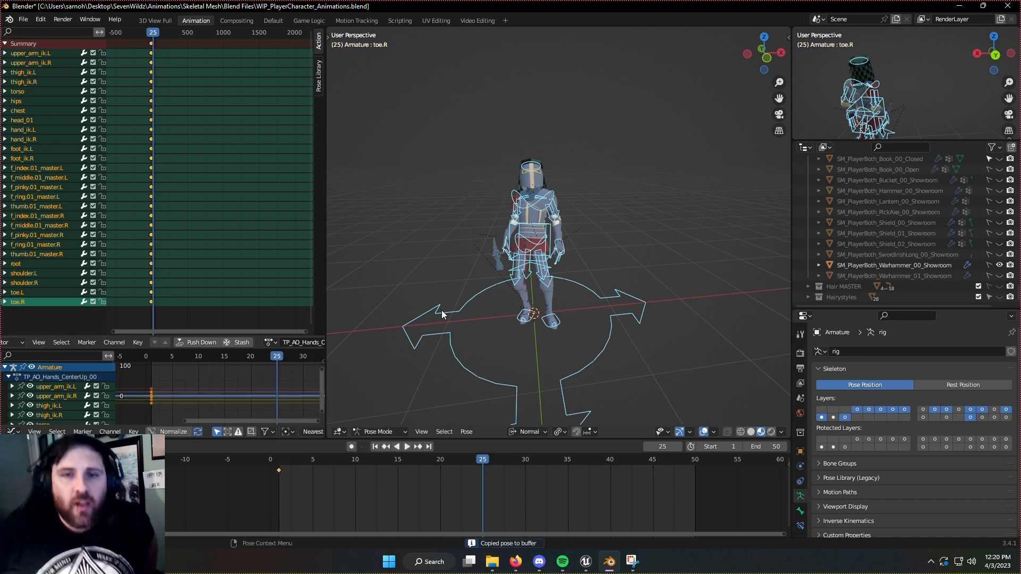
{"action": "left_click", "coordinate": [277, 460]}
{"action": "key", "text": "ctrl+v"}
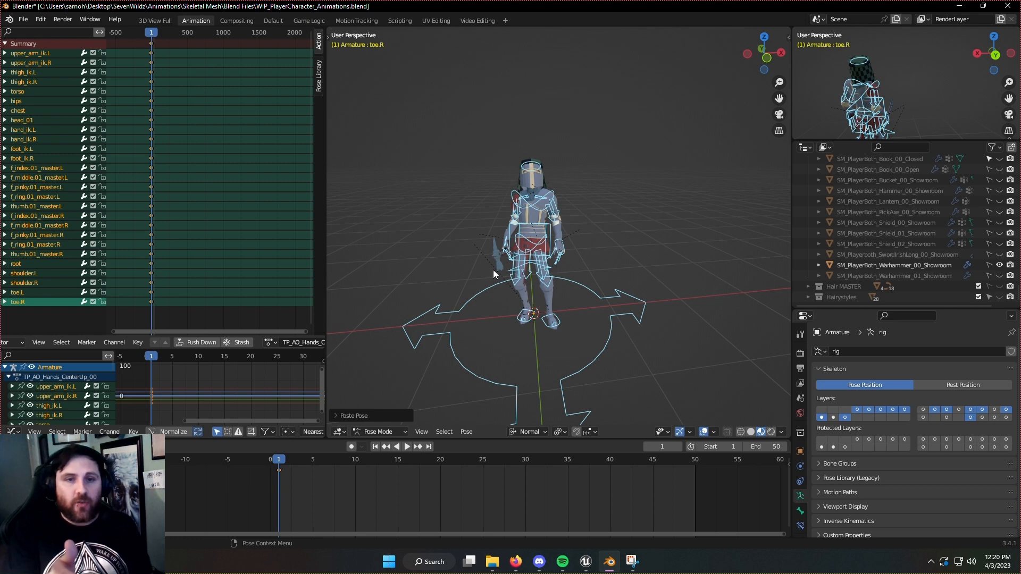
{"action": "right_click", "coordinate": [493, 270]}
- Return to the TP_AO_Hands_00_Master action and copy the pose of all controls at frame 30
{"action": "left_click", "coordinate": [269, 342]}
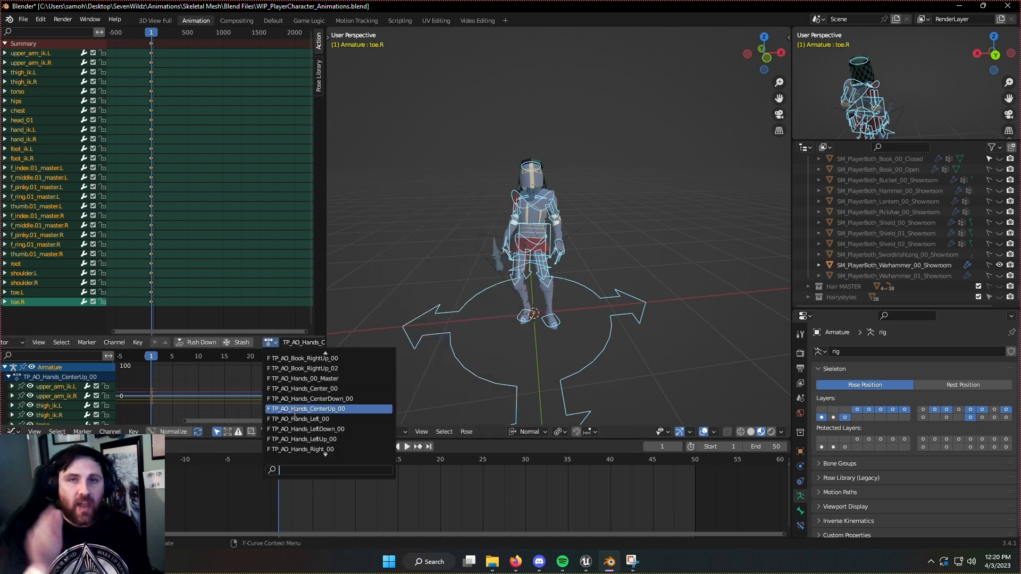
{"action": "left_click", "coordinate": [304, 378]}
{"action": "key", "text": "space"}
{"action": "left_click_drag", "start_coordinate": [468, 477], "coordinate": [523, 477]}
{"action": "key", "text": "space"}
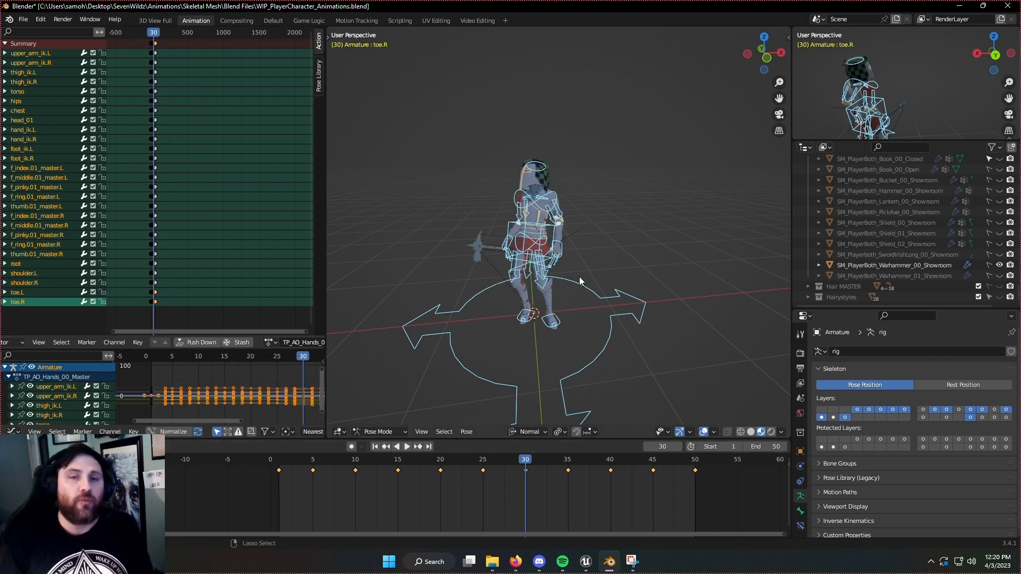
{"action": "key", "text": "ctrl+c"}
- Paste the copied pose at frame 1 of the TP_AO_Hands_RightUp_00 action and keyframe location, rotation and scale
{"action": "left_click", "coordinate": [268, 342]}
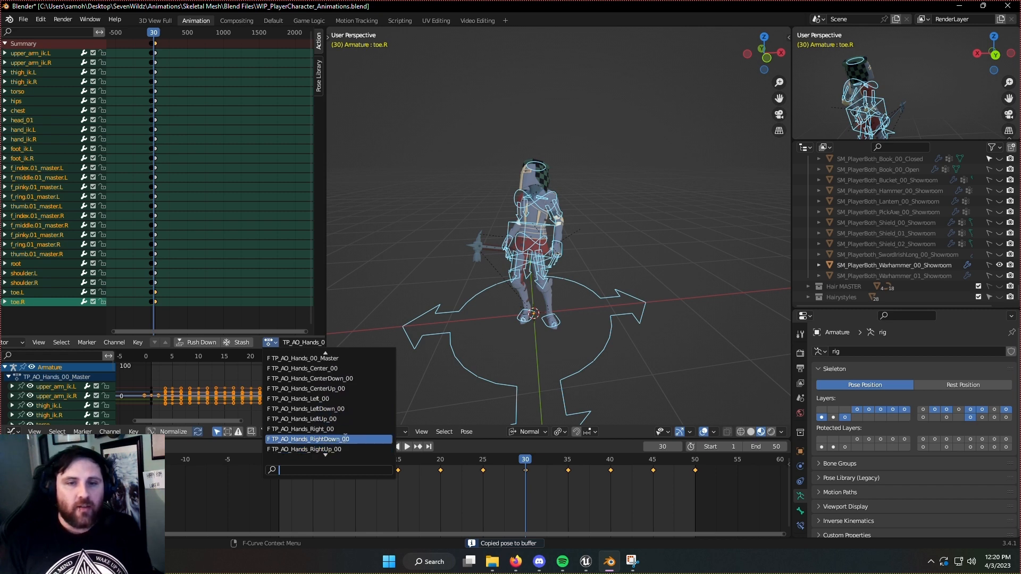
{"action": "left_click", "coordinate": [334, 449]}
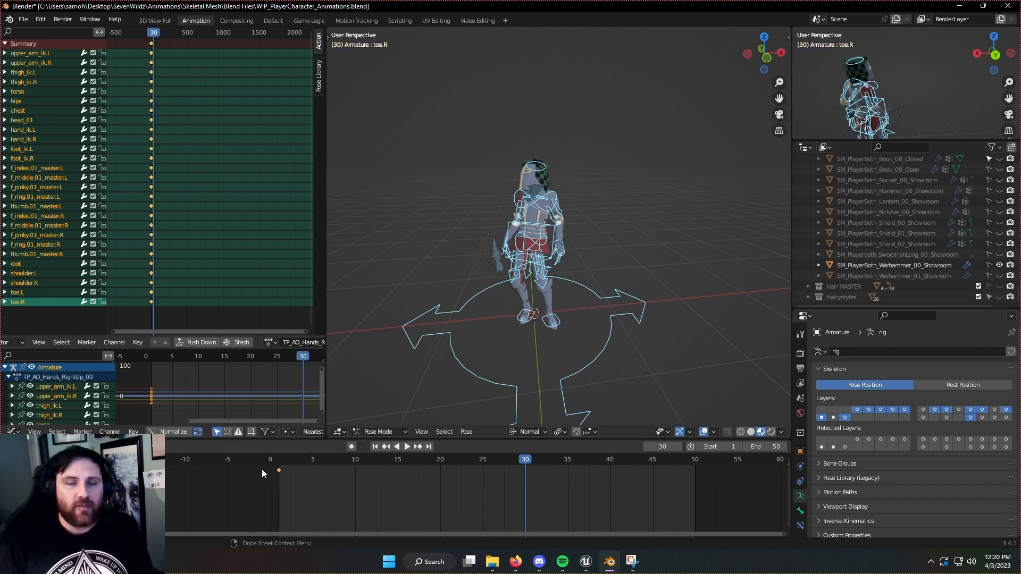
{"action": "left_click", "coordinate": [277, 458]}
{"action": "key", "text": "ctrl+v"}
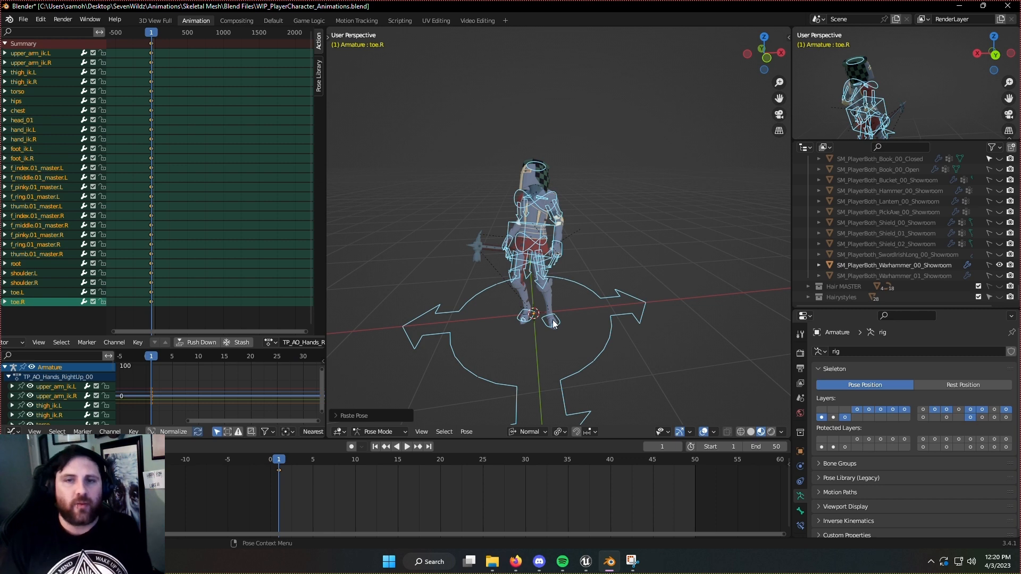
{"action": "right_click", "coordinate": [552, 320]}
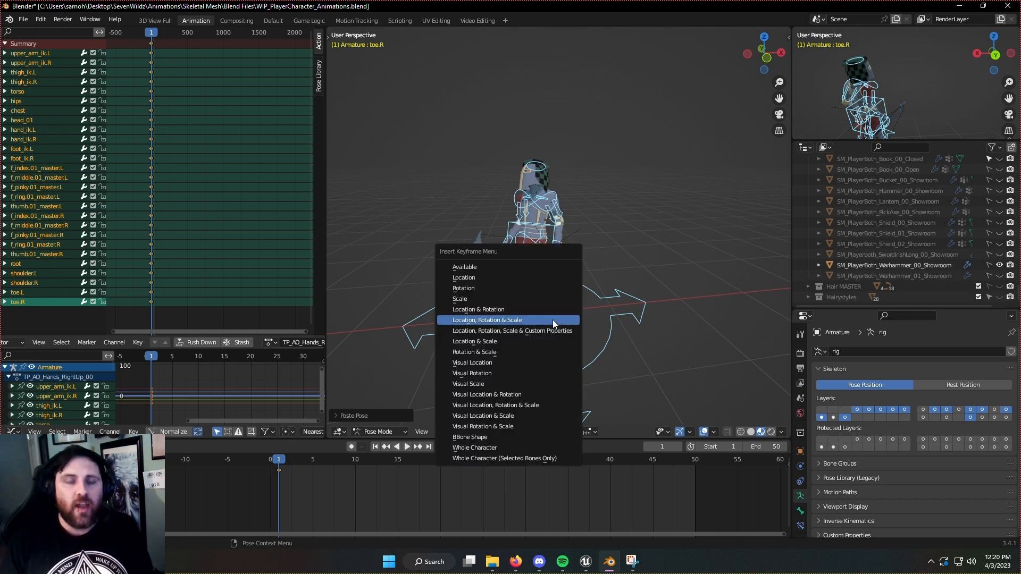
- Return to the TP_AO_Hands_00_Master action and copy the pose of all controls at frame 35
{"action": "left_click", "coordinate": [270, 344]}
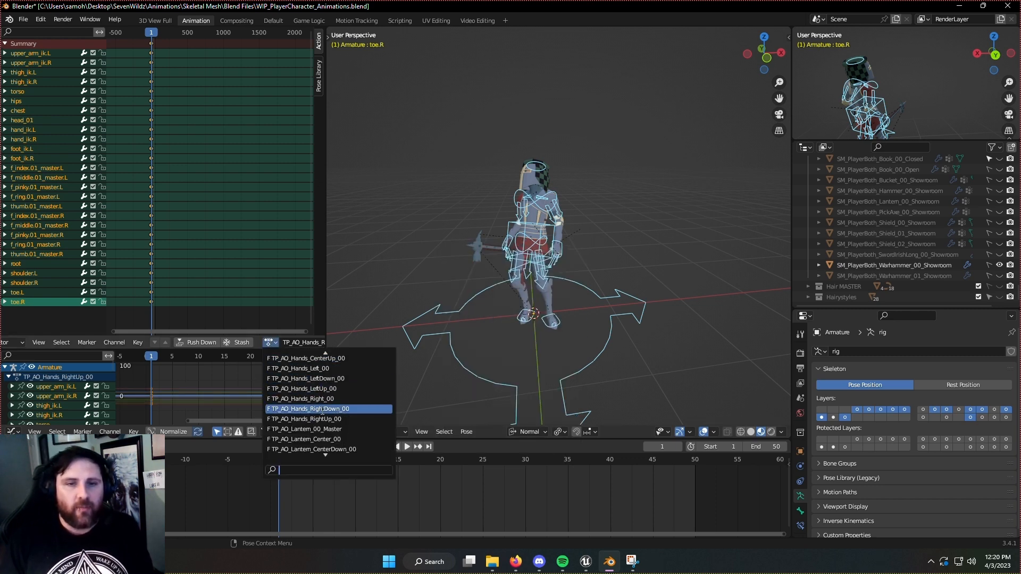
{"action": "scroll", "coordinate": [322, 413], "scroll_direction": "up", "scroll_amount": 5}
{"action": "scroll", "coordinate": [322, 413], "scroll_direction": "up", "scroll_amount": 6}
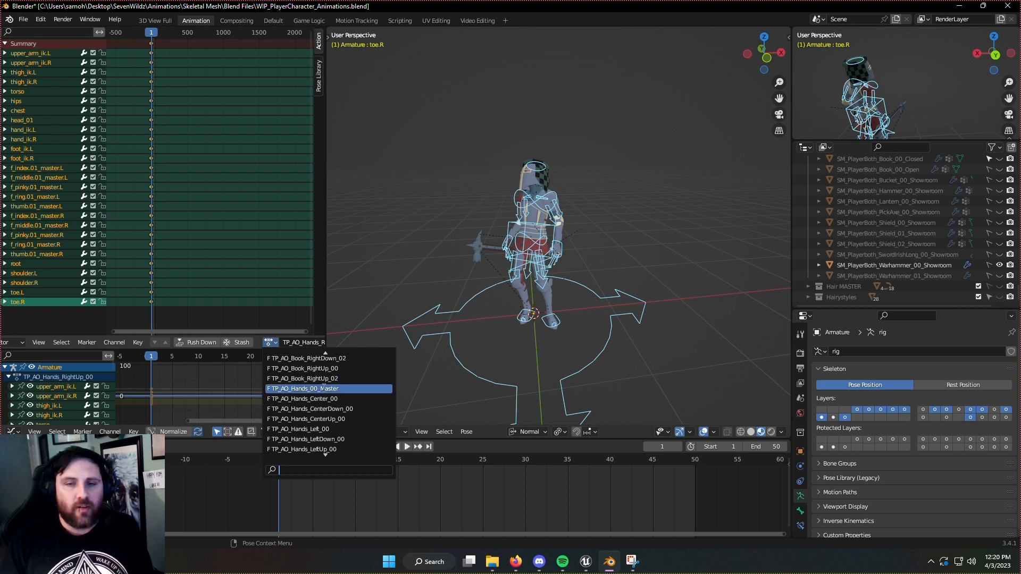
{"action": "left_click", "coordinate": [325, 387]}
{"action": "key", "text": "space"}
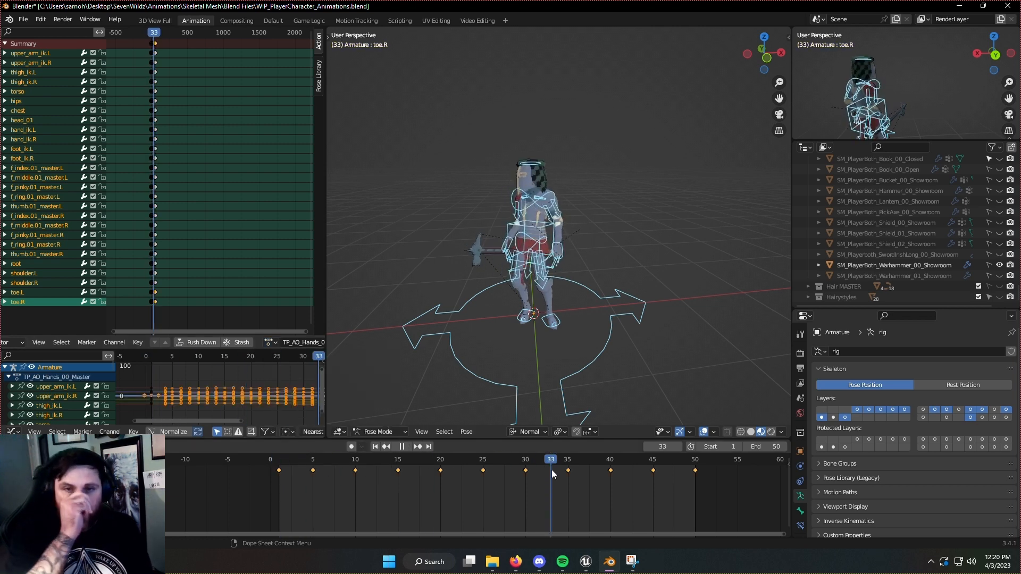
{"action": "key", "text": "space"}
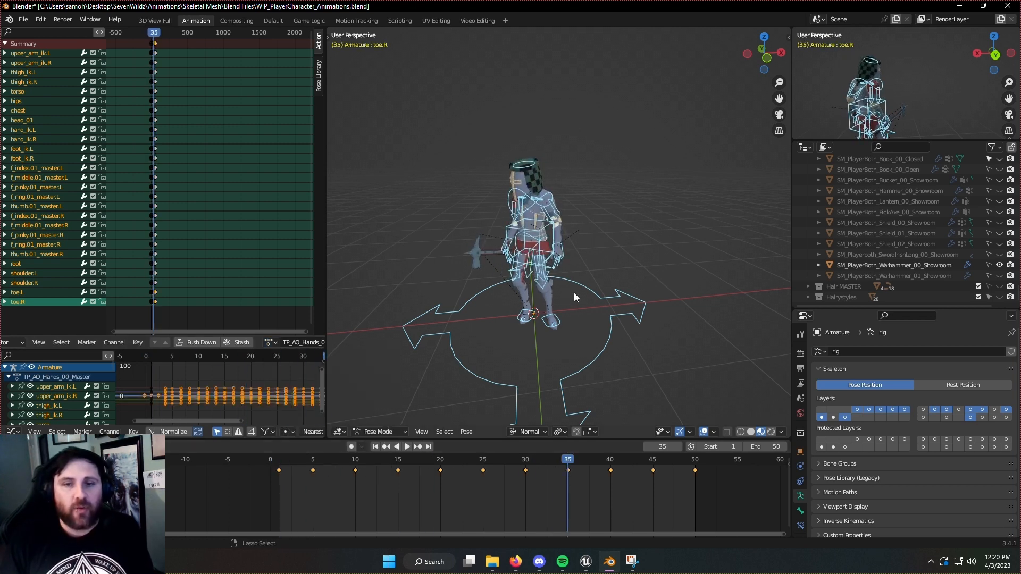
{"action": "key", "text": "ctrl+c"}
- Paste the copied pose at frame 1 of the TP_AO_Hands_Right_00 action and keyframe it
{"action": "left_click", "coordinate": [269, 343]}
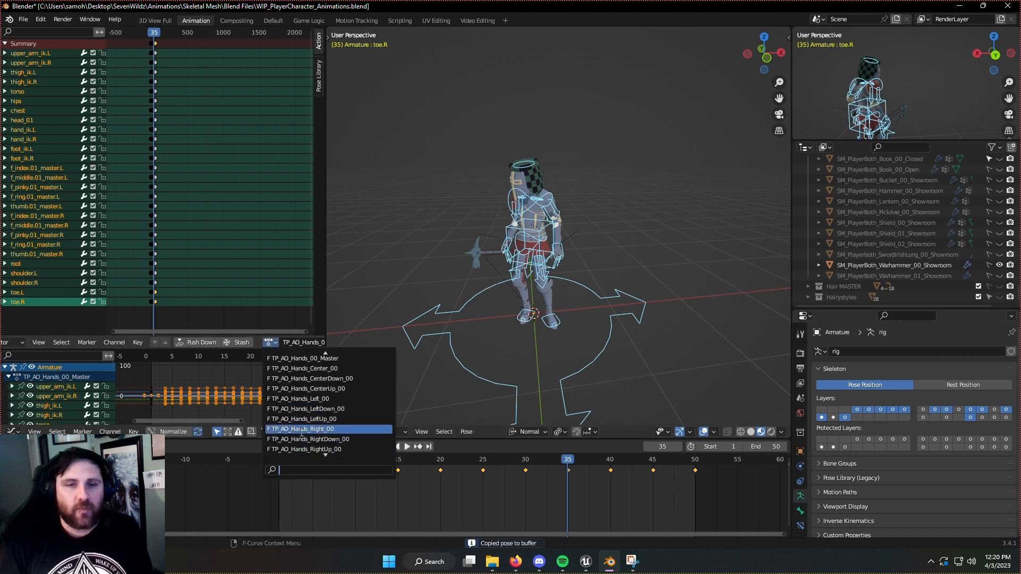
{"action": "left_click", "coordinate": [303, 430]}
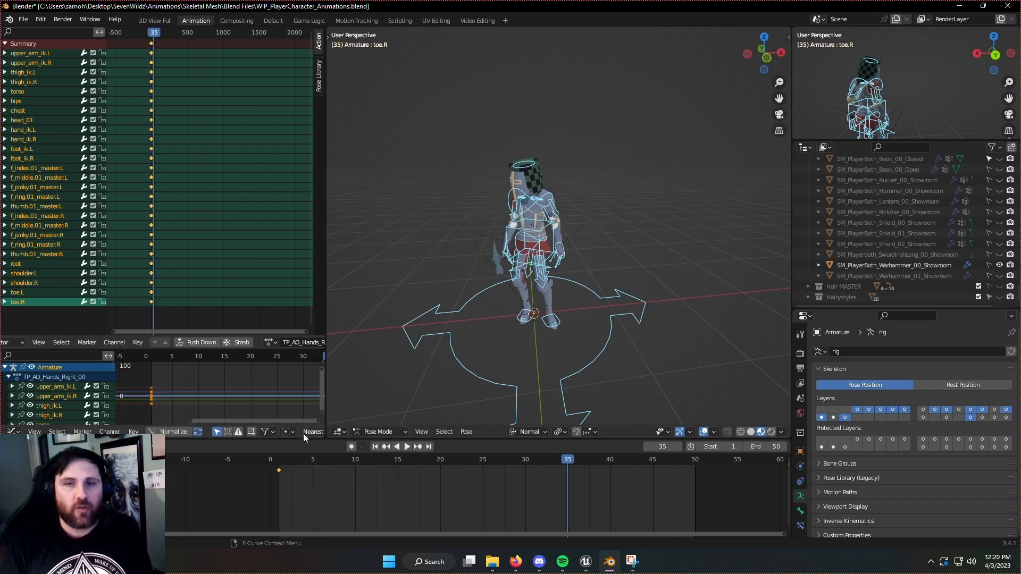
{"action": "key", "text": "shift+Left"}
{"action": "key", "text": "ctrl+v"}
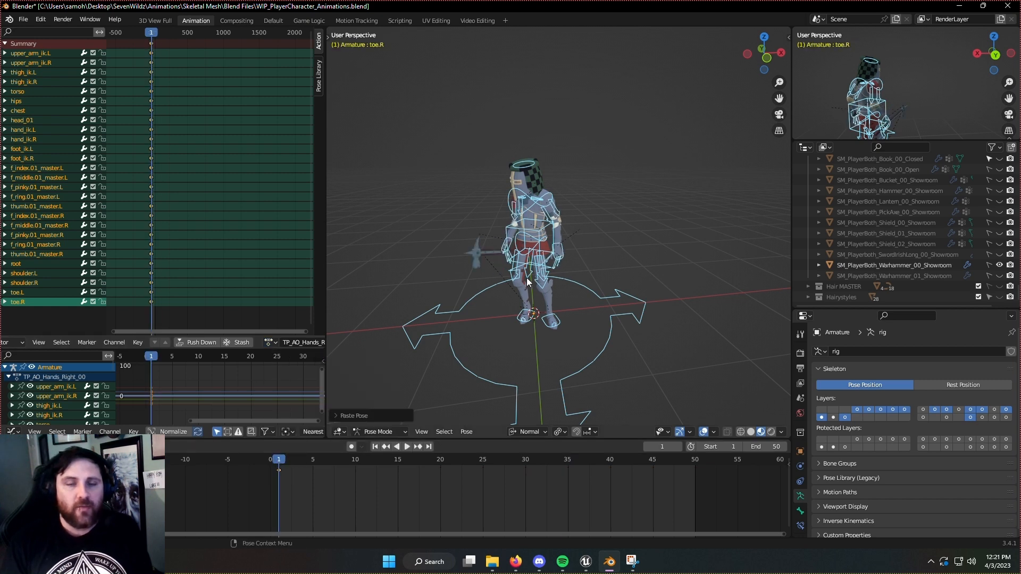
{"action": "right_click", "coordinate": [526, 278]}
{"action": "left_click", "coordinate": [526, 278]}
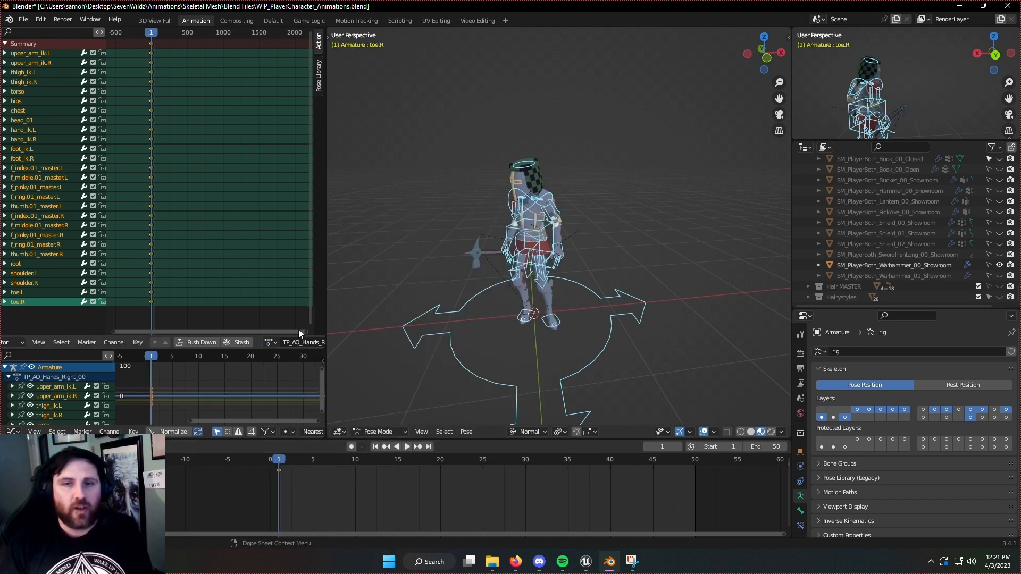
- Return to the TP_AO_Hands_00_Master action and copy the pose of all controls at frame 40
{"action": "left_click", "coordinate": [269, 344]}
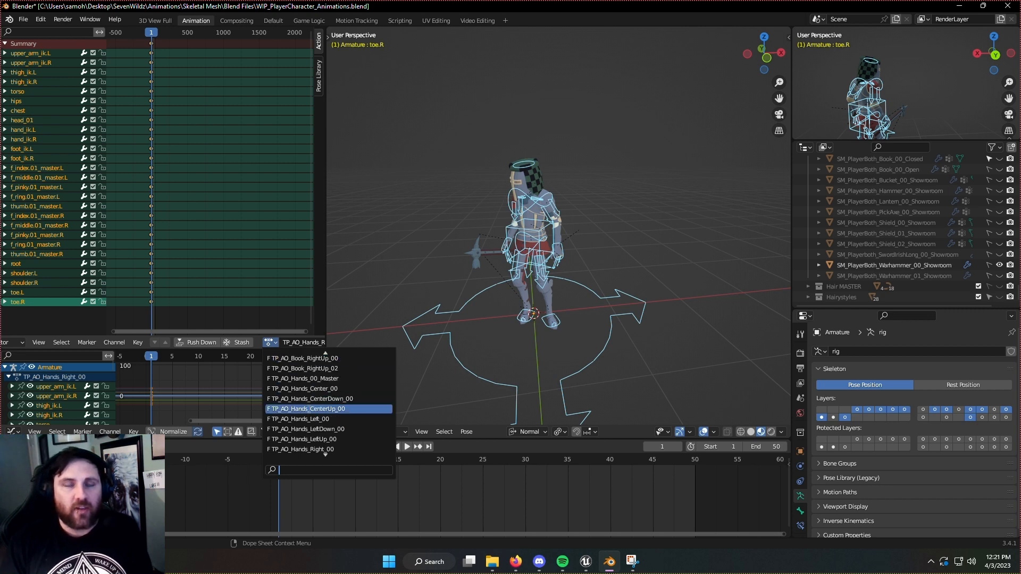
{"action": "left_click", "coordinate": [306, 378]}
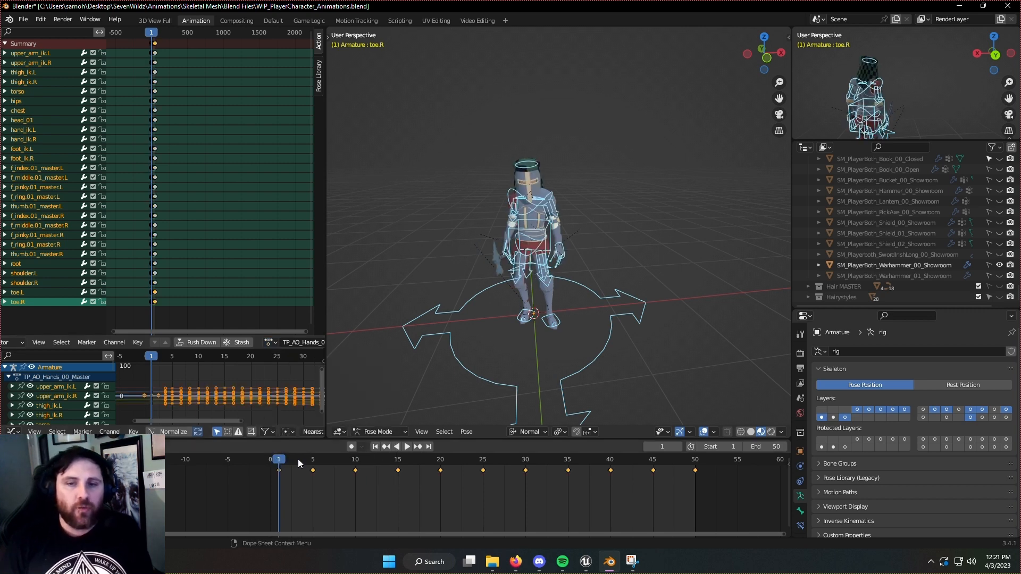
{"action": "left_click_drag", "start_coordinate": [298, 459], "coordinate": [609, 477]}
{"action": "key", "text": "ctrl+c"}
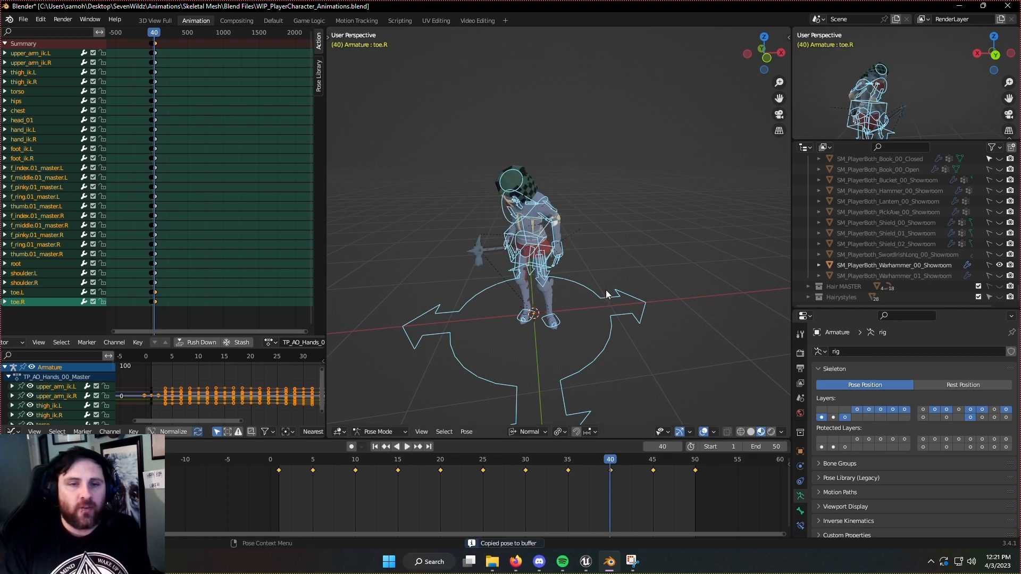
- Paste the copied pose at frame 1 of the TP_AO_Hands_RightDown_00 action and keyframe location, rotation and scale
{"action": "left_click", "coordinate": [270, 343]}
{"action": "scroll", "coordinate": [299, 441], "scroll_direction": "down", "scroll_amount": 4}
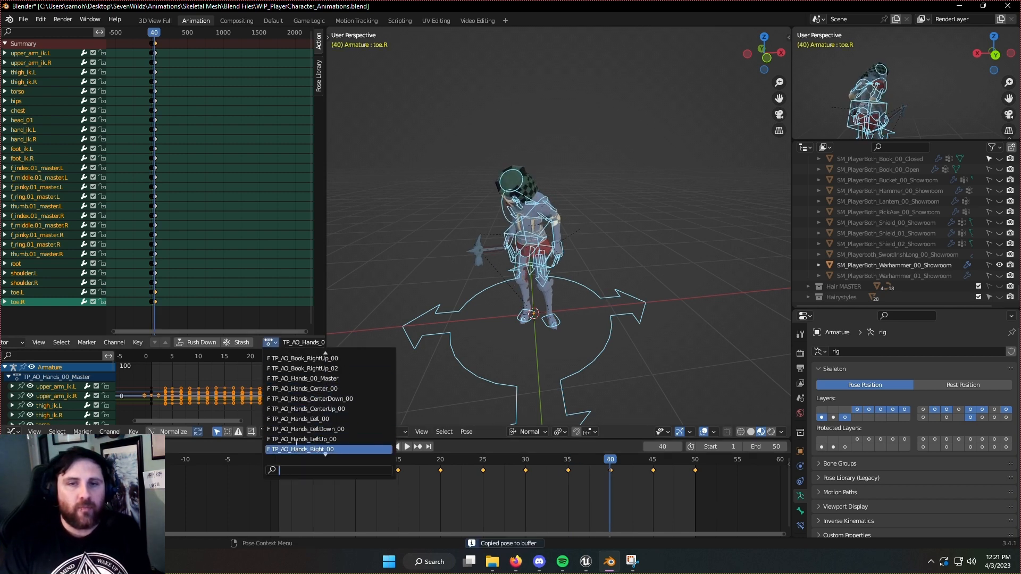
{"action": "left_click", "coordinate": [300, 439]}
{"action": "key", "text": "shift+Left"}
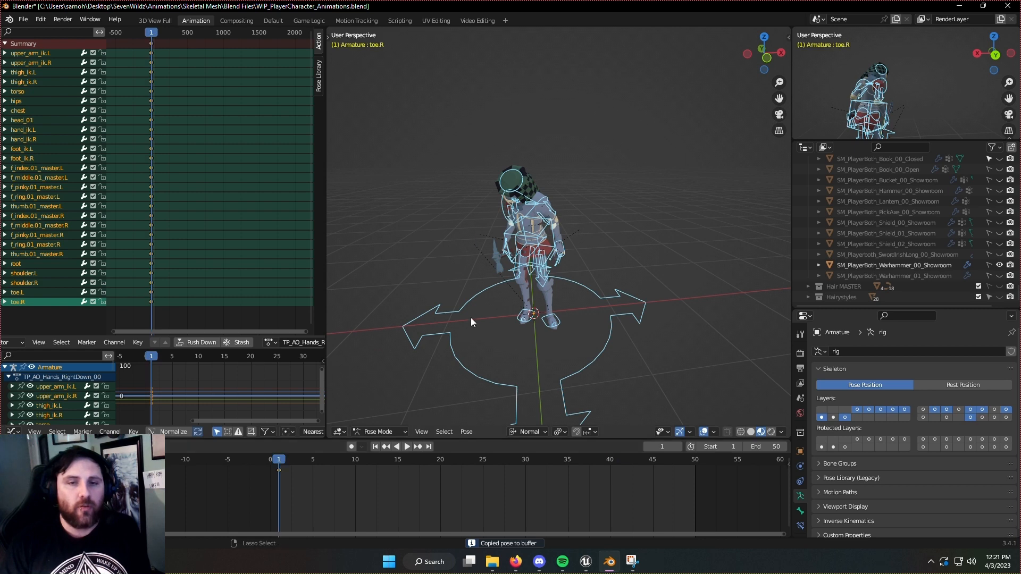
{"action": "key", "text": "ctrl+v"}
{"action": "key", "text": "i"}
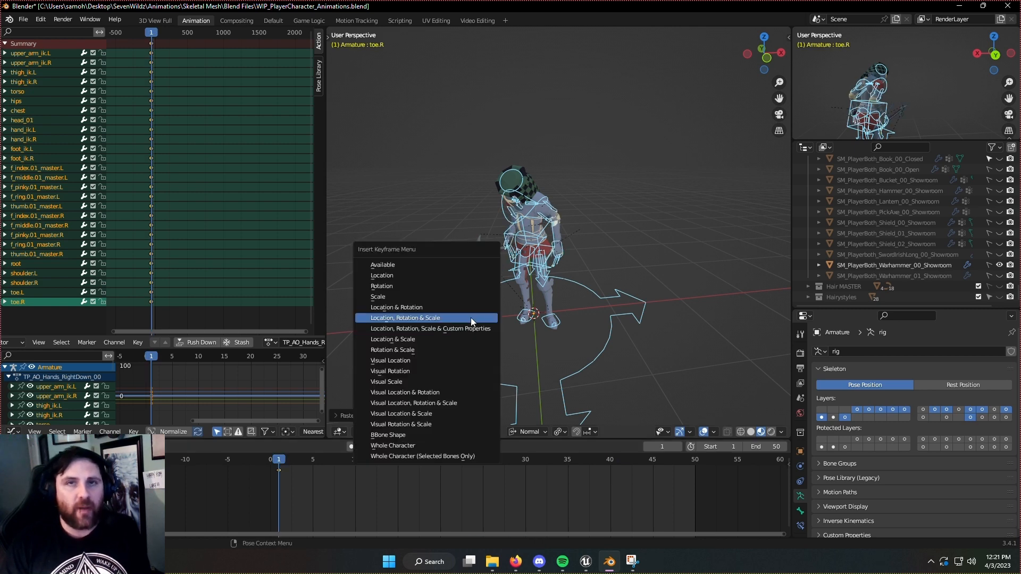
{"action": "left_click", "coordinate": [471, 317]}
- Take the frame 45 pose of the TP_AO_Hands_00_Master action to frame 1 of the TP_AO_Hands_CenterDown_00 action
{"action": "left_click", "coordinate": [270, 342]}
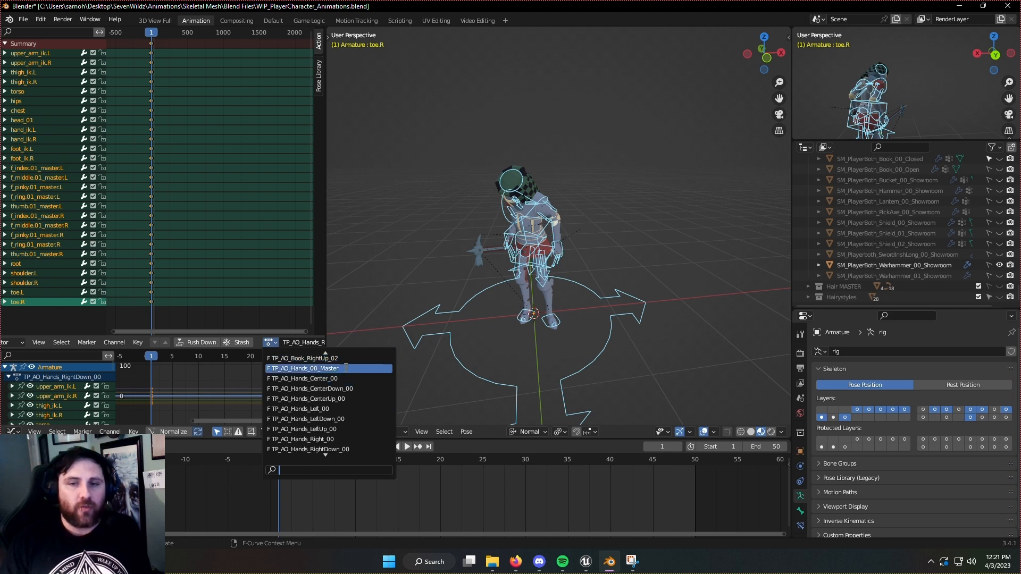
{"action": "left_click", "coordinate": [305, 368]}
{"action": "key", "text": "space"}
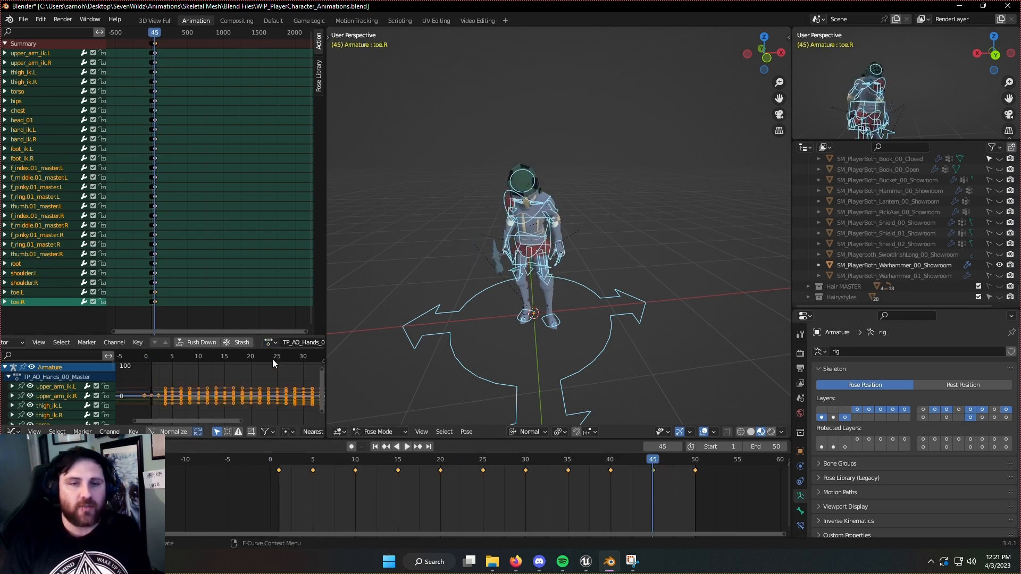
{"action": "left_click", "coordinate": [269, 343]}
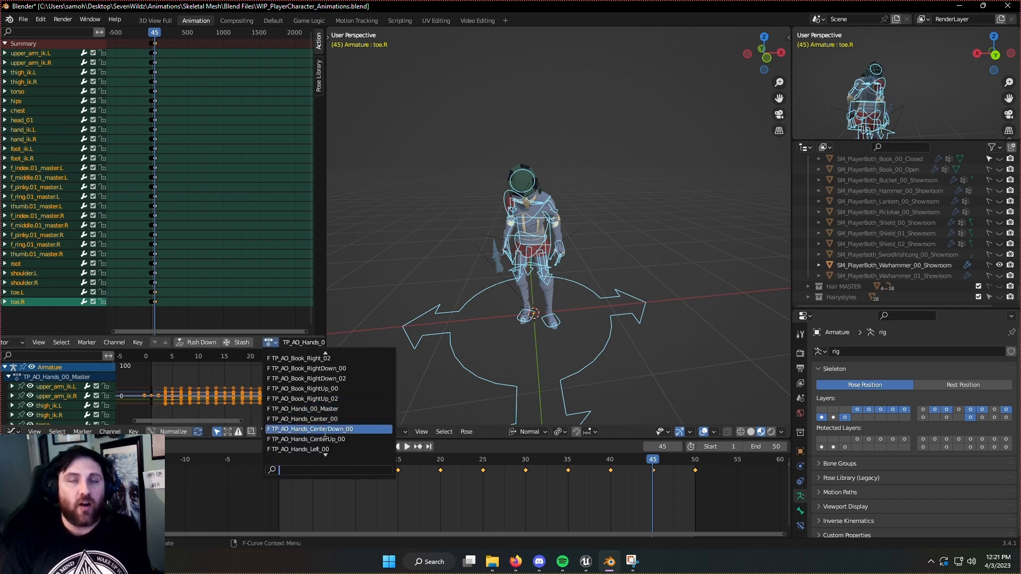
{"action": "left_click", "coordinate": [313, 429]}
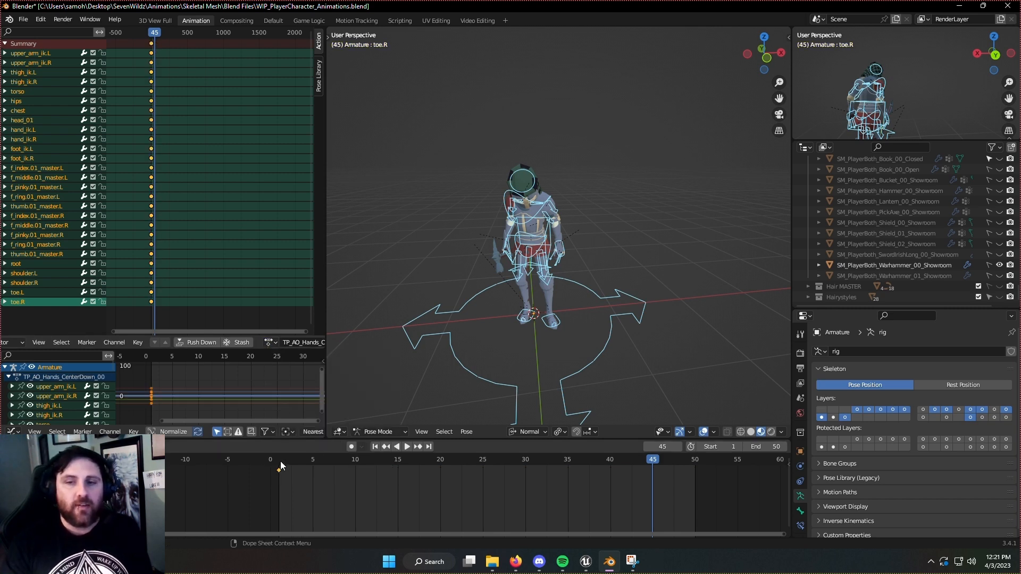
{"action": "key", "text": "shift+Left"}
- Set the scene's end frame to 1 and save the file
{"action": "left_click", "coordinate": [768, 445]}
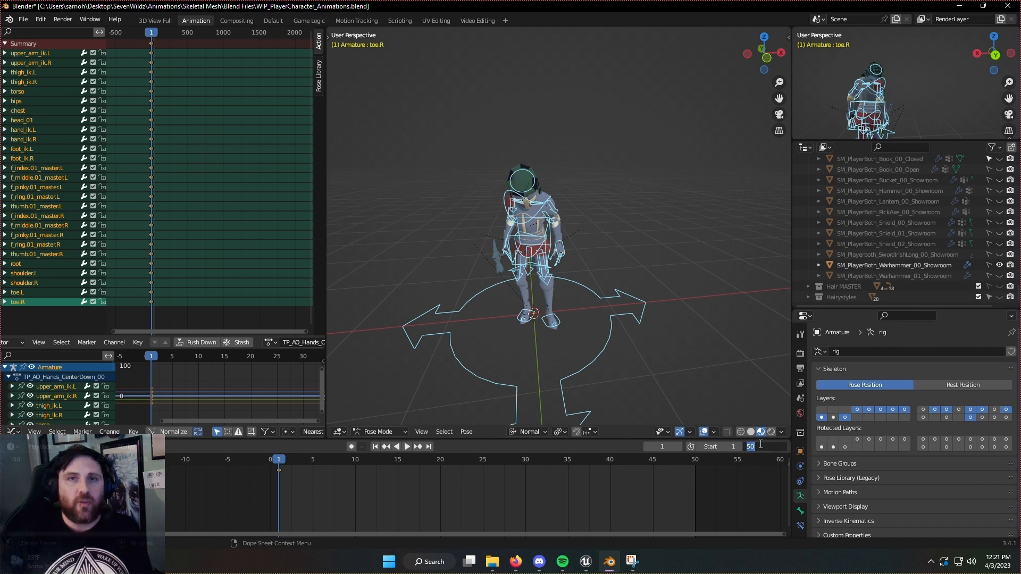
{"action": "type", "text": "1"}
{"action": "key", "text": "Return"}
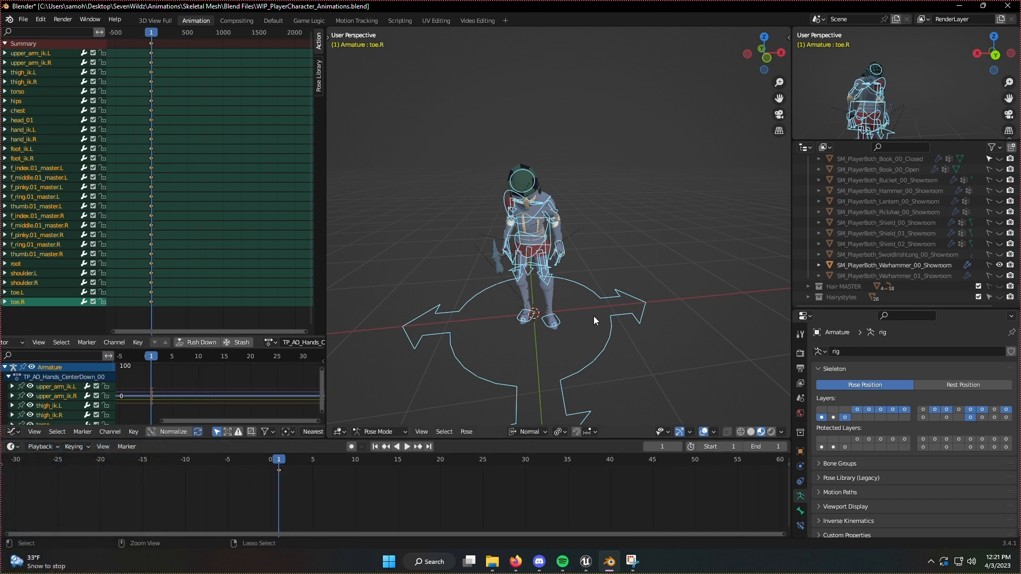
{"action": "key", "text": "ctrl+s"}
- Show the deform bones and delete the DEF bone channels from the TP_AO_Hands_CenterDown_00 action
{"action": "left_click", "coordinate": [270, 343]}
{"action": "left_click", "coordinate": [309, 419]}
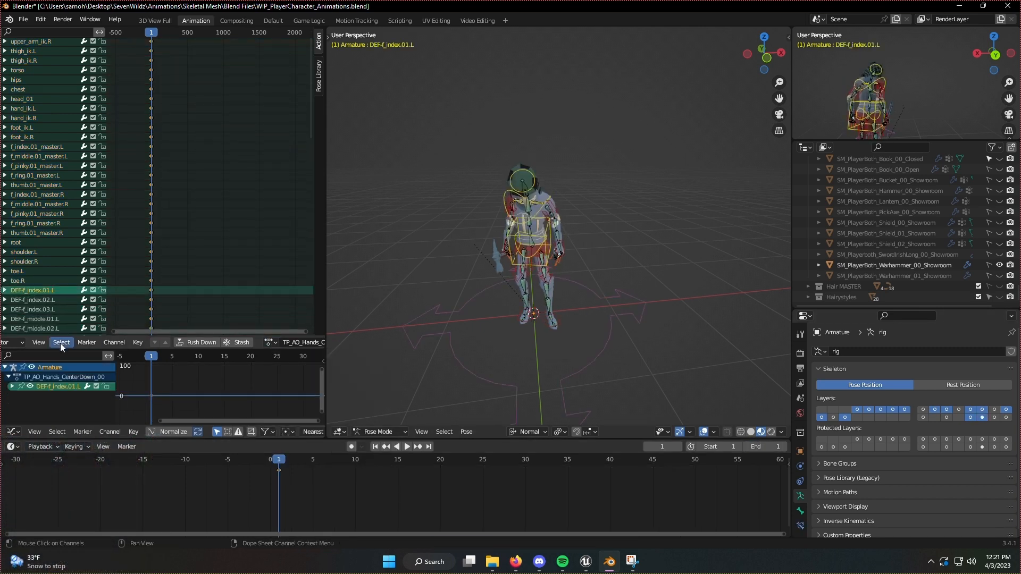
{"action": "scroll", "coordinate": [49, 292], "scroll_direction": "down", "scroll_amount": 6}
{"action": "left_click", "coordinate": [270, 343]}
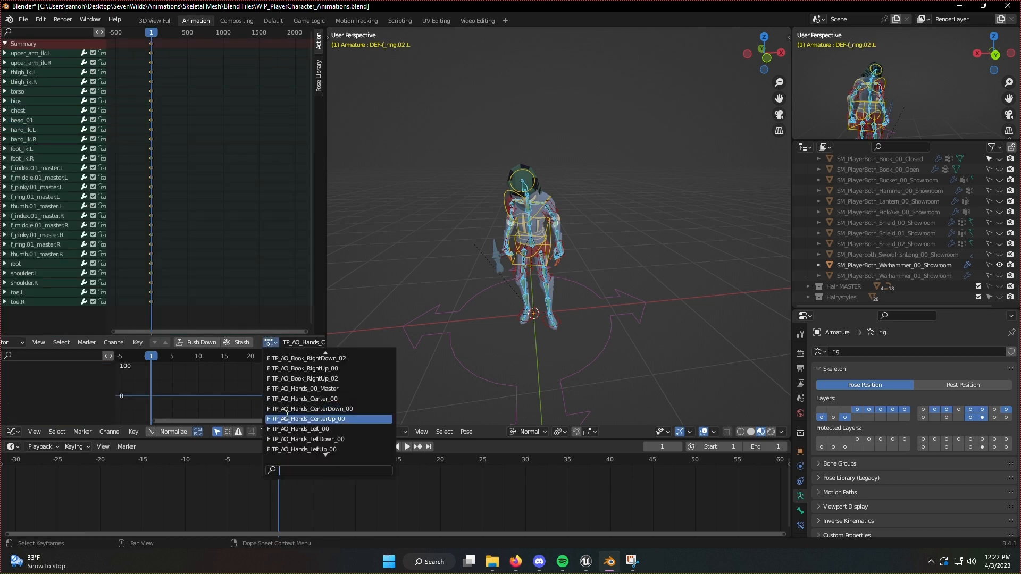
{"action": "left_click", "coordinate": [306, 408]}
- Select and remove the DEF bone channels in the TP_AO_Hands_Left_00 and TP_AO_Hands_LeftDown_00 actions
{"action": "left_click", "coordinate": [271, 342]}
{"action": "left_click", "coordinate": [298, 419]}
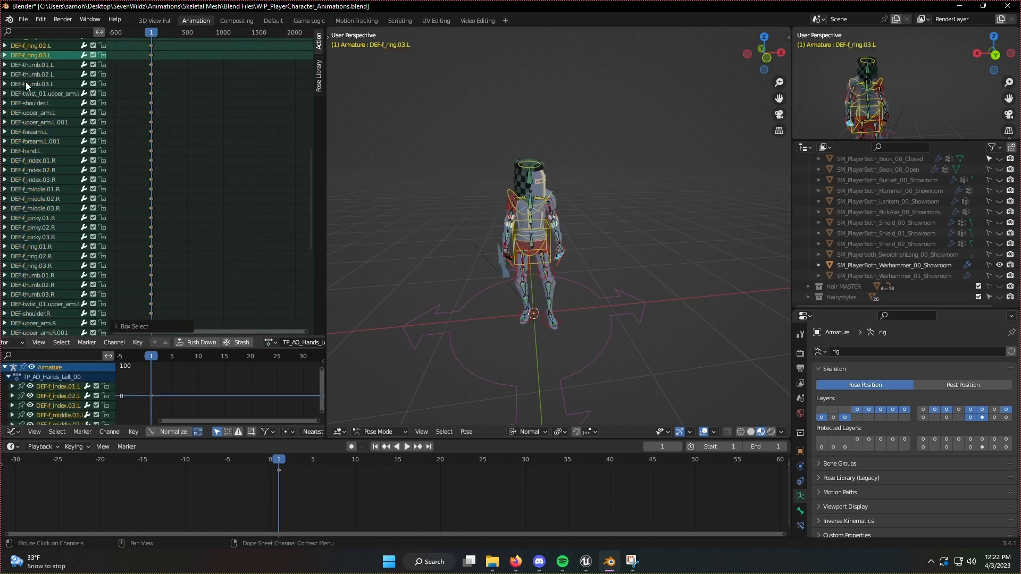
{"action": "left_click", "coordinate": [270, 342]}
{"action": "left_click", "coordinate": [303, 429]}
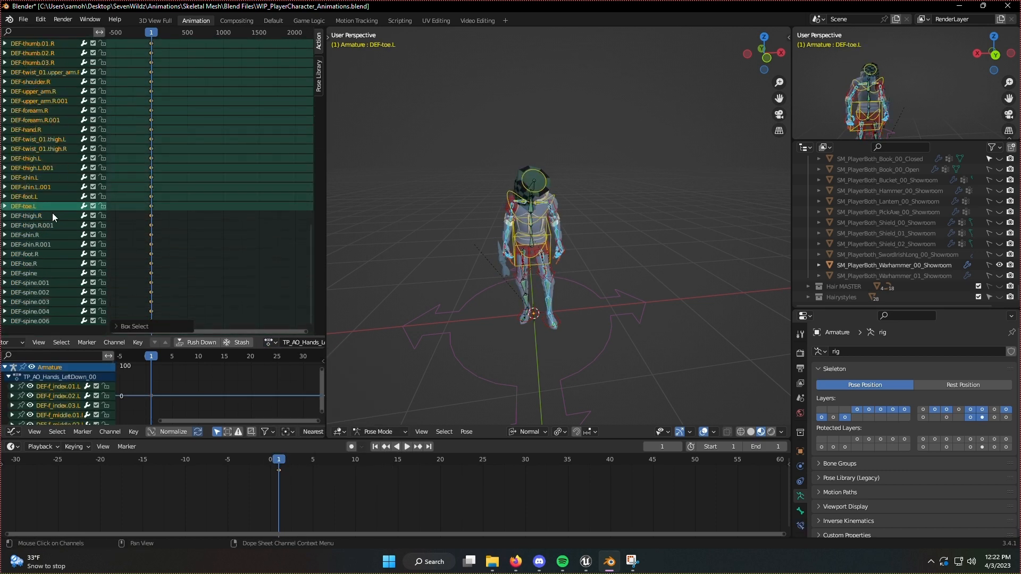
- Select and remove the DEF bone channels in the TP_AO_Hands_Right_00 and TP_AO_Hands_RightDown_00 actions
{"action": "left_click", "coordinate": [271, 342]}
{"action": "left_click", "coordinate": [305, 409]}
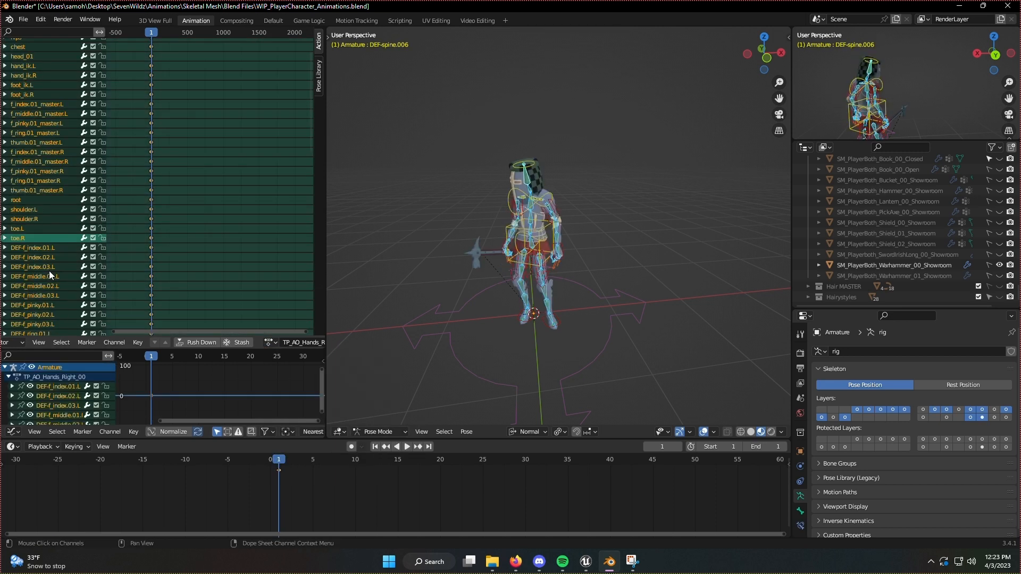
{"action": "key", "text": "b"}
{"action": "left_click_drag", "start_coordinate": [78, 433], "coordinate": [158, 298]}
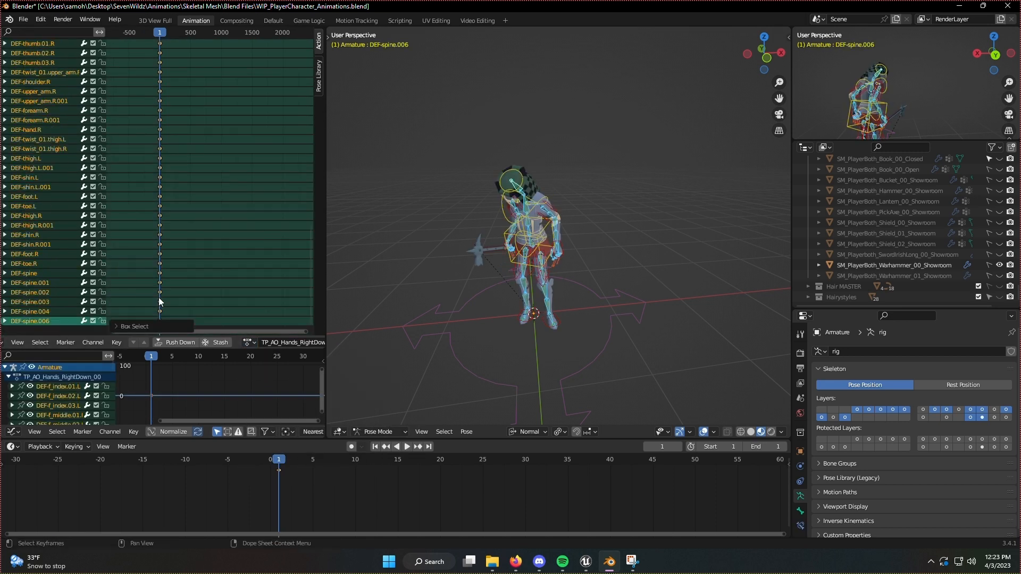
- Remove the DEF bone channels from the TP_AO_Hands_RightUp_00 action
{"action": "left_click", "coordinate": [248, 342]}
{"action": "left_click", "coordinate": [298, 419]}
{"action": "left_click", "coordinate": [248, 342]}
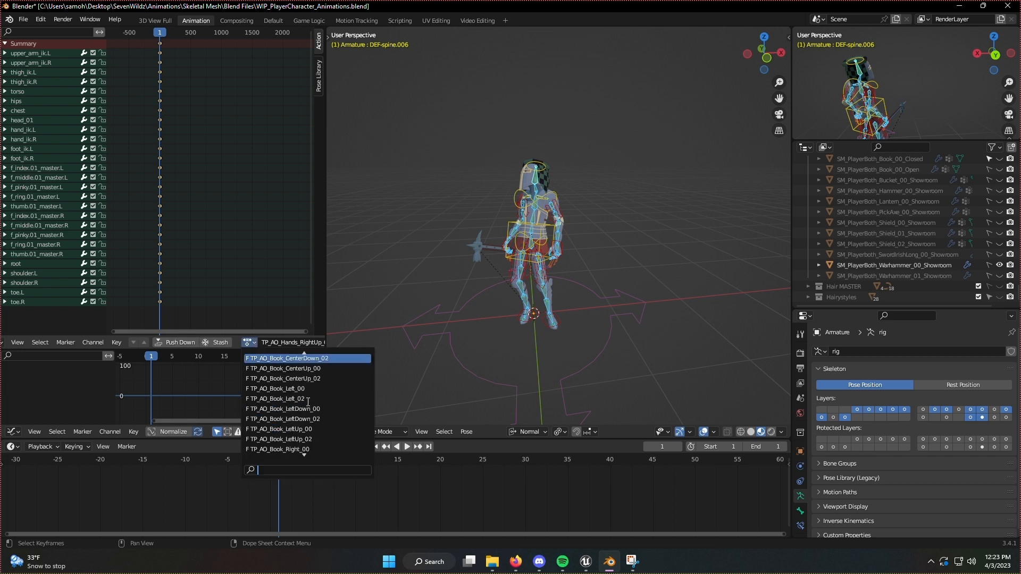
- Open the TP_AO_Hands_Center_00 action and save the file
{"action": "left_click", "coordinate": [297, 450]}
{"action": "scroll", "coordinate": [61, 343], "scroll_direction": "up", "scroll_amount": 3}
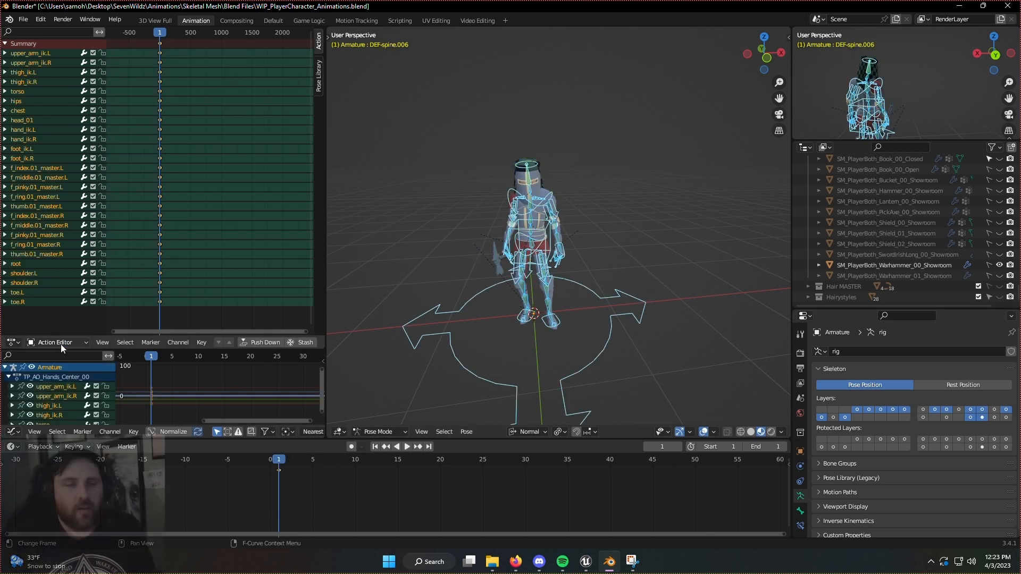
{"action": "key", "text": "ctrl+s"}
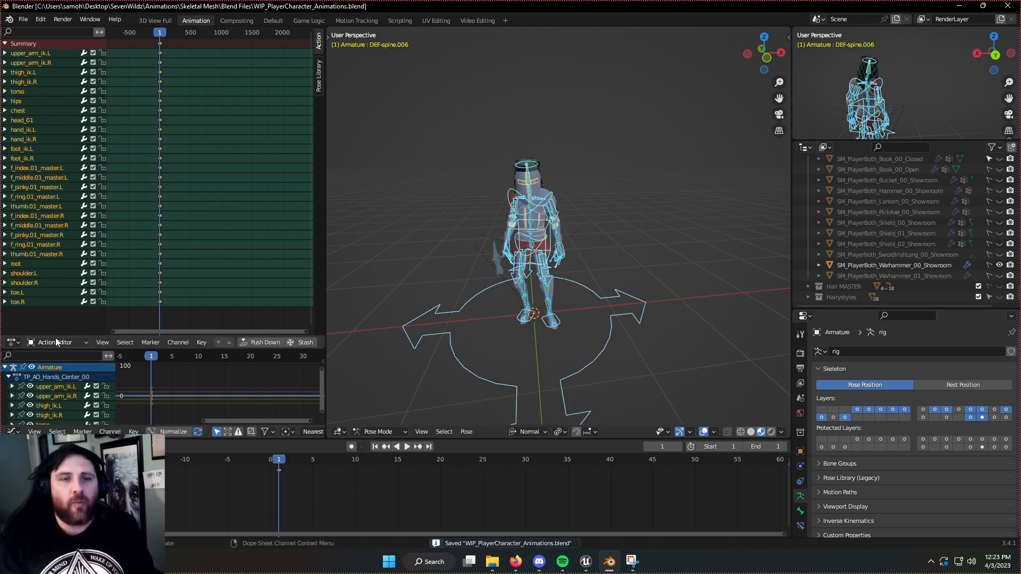
- Push the TP_AO_Hands_Center_00 action down into a Nonlinear Animation track and delete that track
{"action": "left_click", "coordinate": [16, 344]}
{"action": "key", "text": "Escape"}
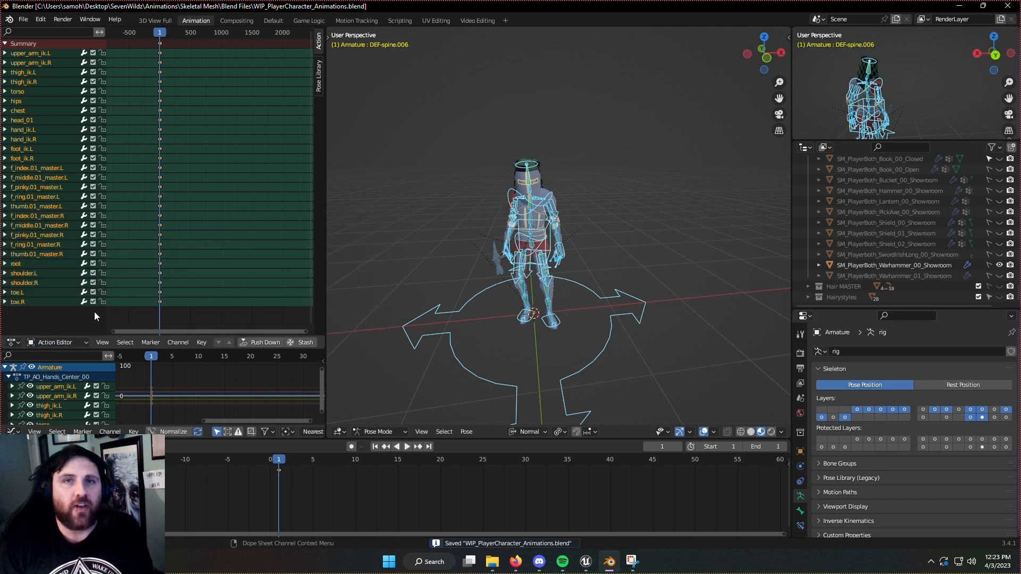
{"action": "left_click", "coordinate": [15, 345]}
{"action": "left_click", "coordinate": [160, 276]}
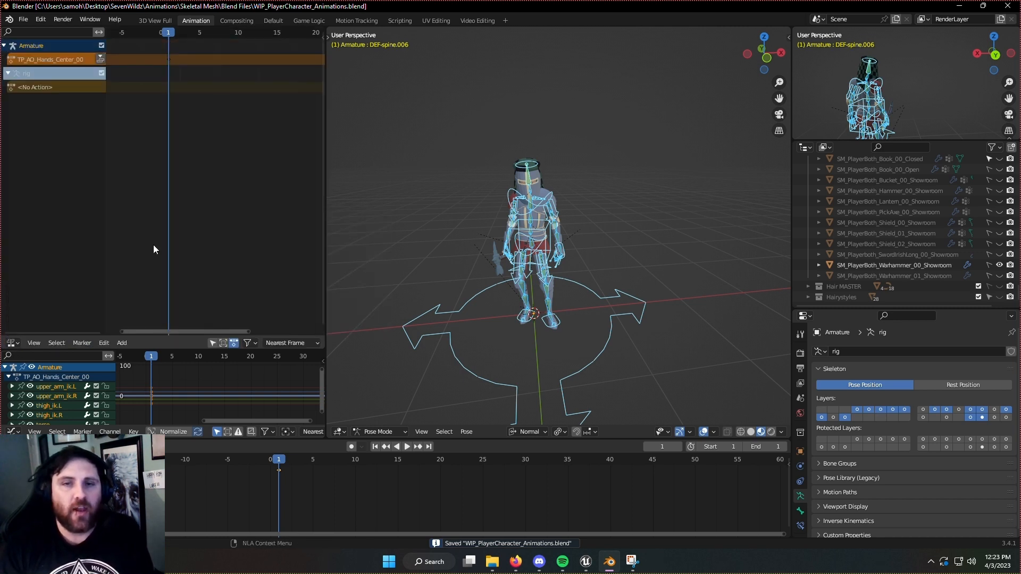
{"action": "left_click", "coordinate": [102, 58]}
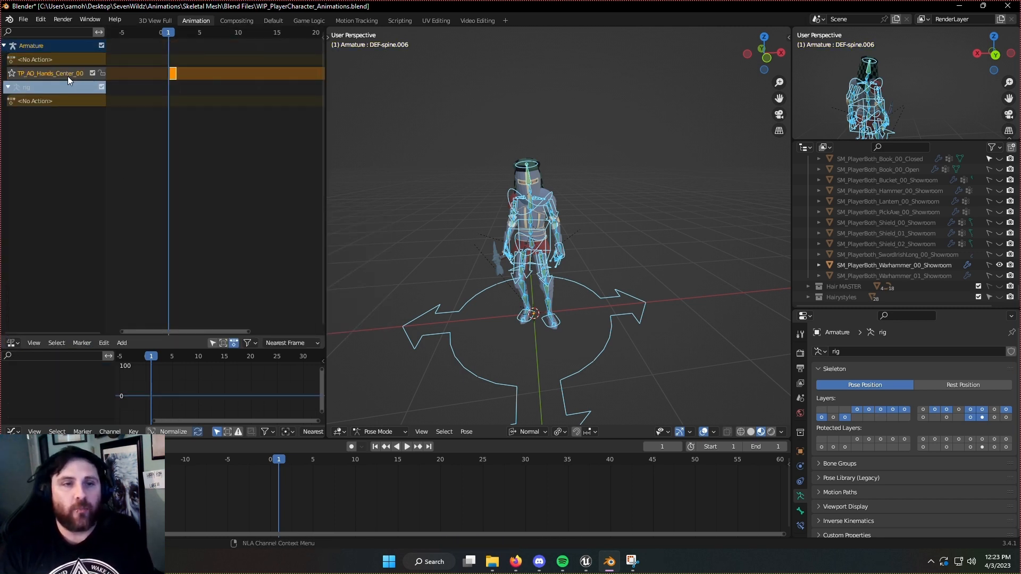
{"action": "key", "text": "x"}
- Open the TP_AO_Hands_Center_00 action for the armature in the Action Editor
{"action": "left_click", "coordinate": [10, 344]}
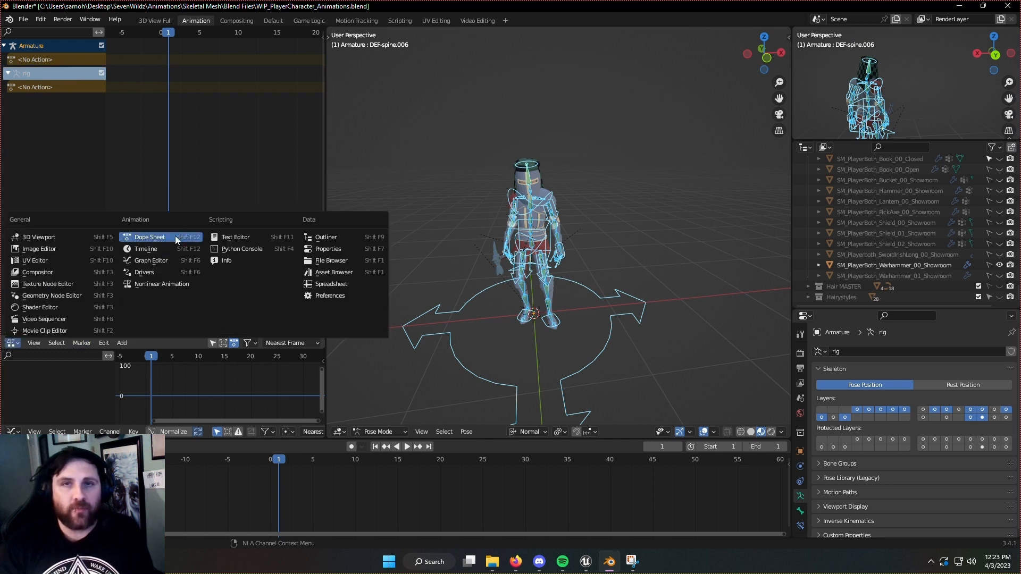
{"action": "left_click", "coordinate": [175, 237]}
{"action": "left_click", "coordinate": [302, 342]}
{"action": "scroll", "coordinate": [328, 431], "scroll_direction": "down", "scroll_amount": 3}
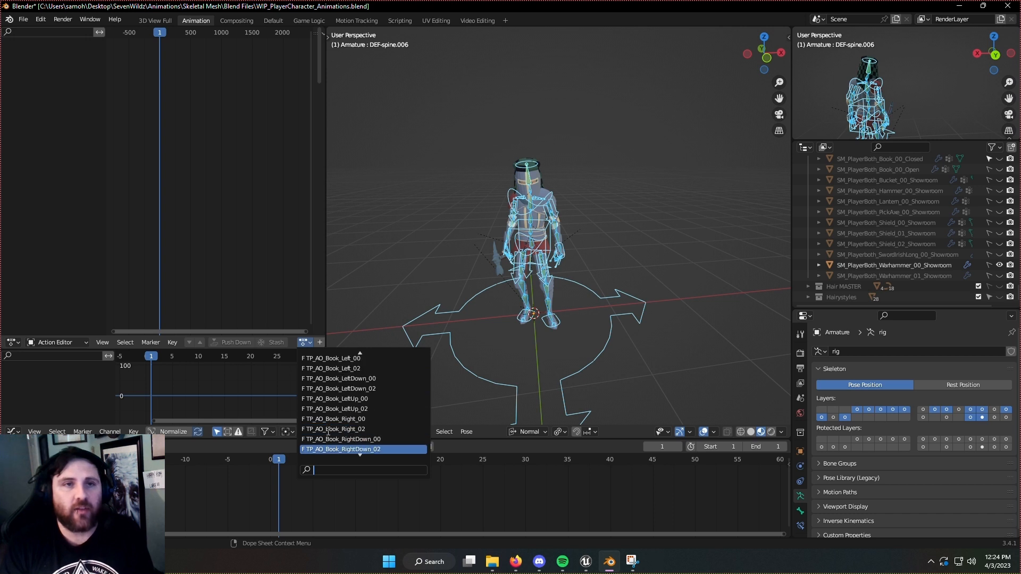
{"action": "scroll", "coordinate": [328, 431], "scroll_direction": "down", "scroll_amount": 5}
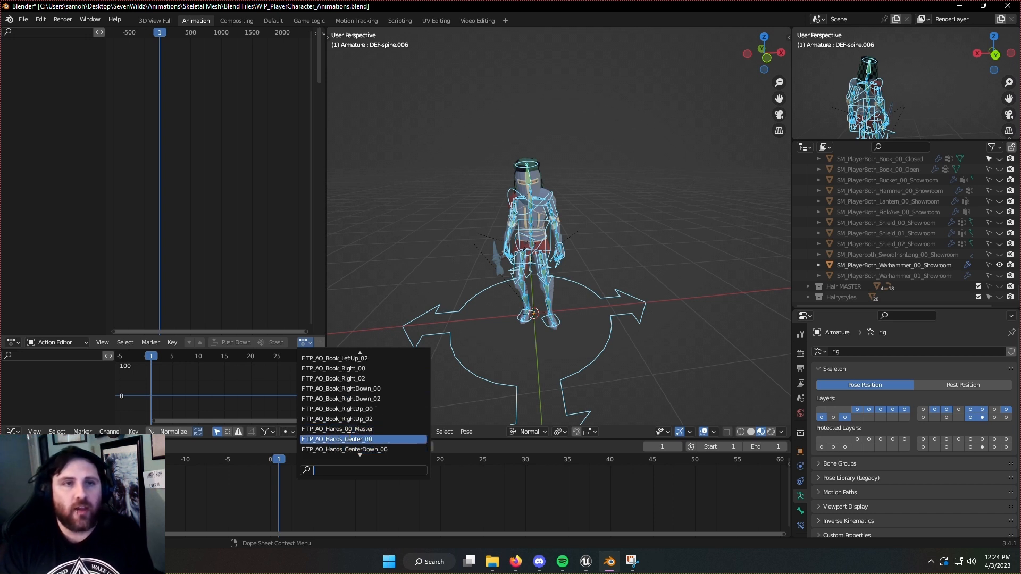
{"action": "left_click", "coordinate": [328, 439]}
- Select all the armature's bones and push the TP_AO_Hands_Center_00 action down into a Nonlinear Animation track
{"action": "left_click", "coordinate": [502, 311]}
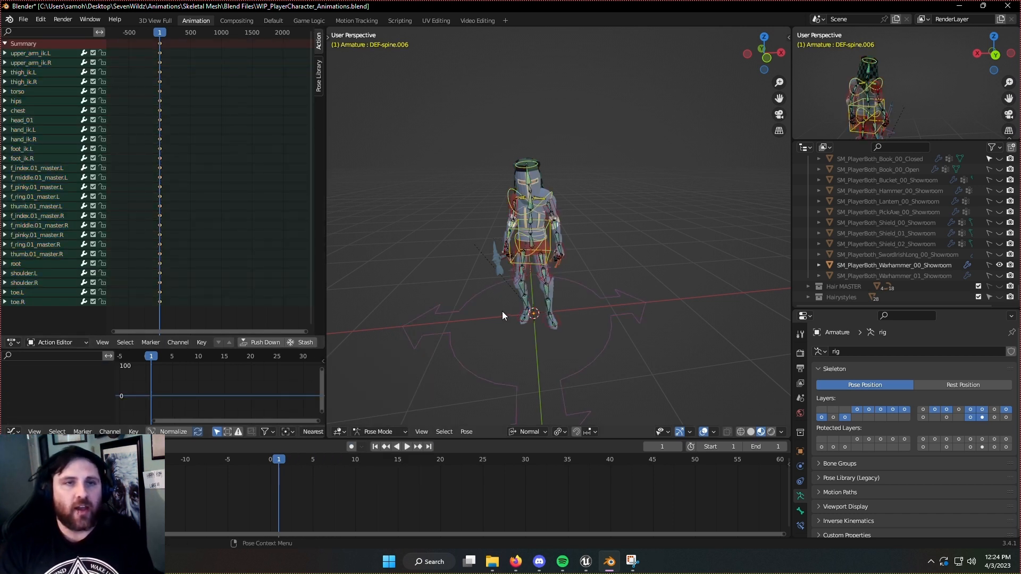
{"action": "key", "text": "ctrl+z"}
{"action": "left_click", "coordinate": [12, 342]}
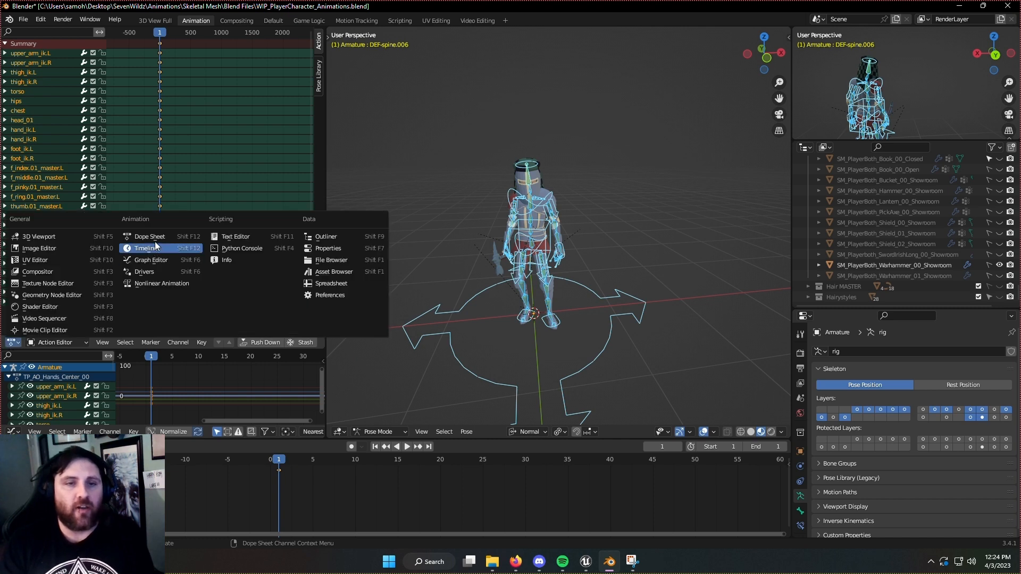
{"action": "left_click", "coordinate": [153, 286]}
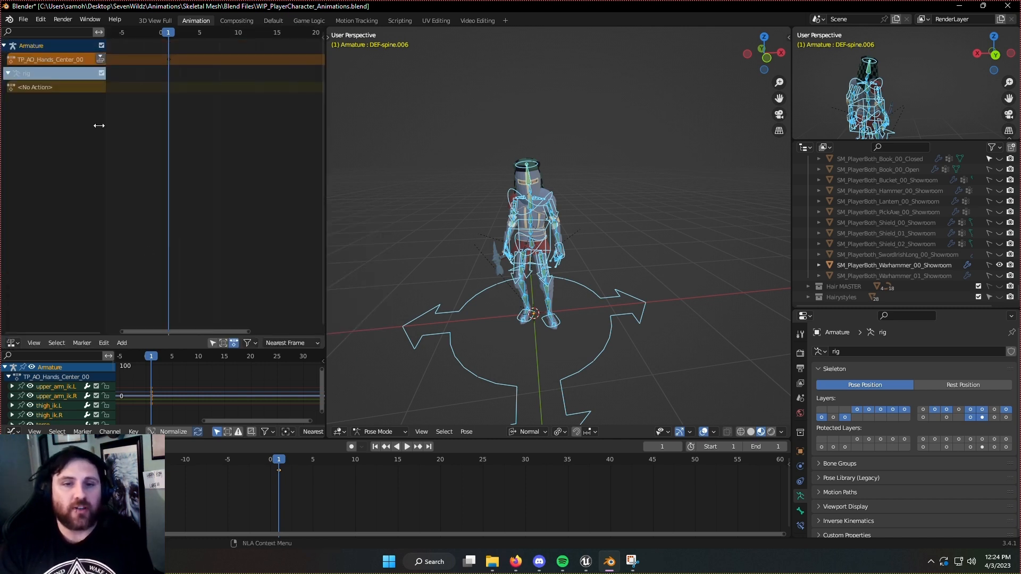
{"action": "left_click", "coordinate": [99, 59]}
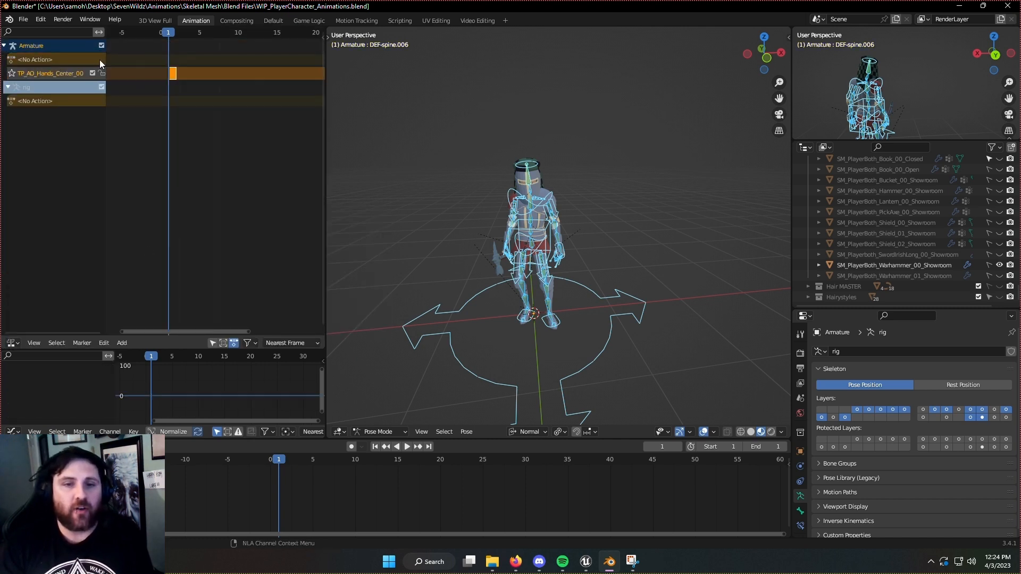
- Start an FBX export and browse to the SevenWildz Animations folder as the destination
{"action": "left_click", "coordinate": [24, 19]}
{"action": "mouse_move", "coordinate": [53, 173]}
{"action": "left_click", "coordinate": [168, 265]}
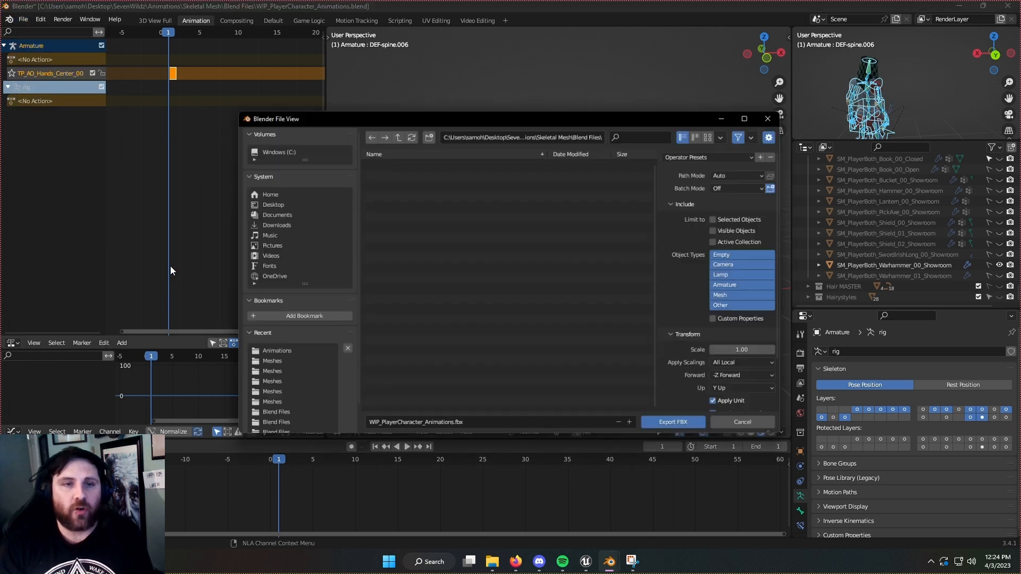
{"action": "scroll", "coordinate": [682, 271], "scroll_direction": "down", "scroll_amount": 3}
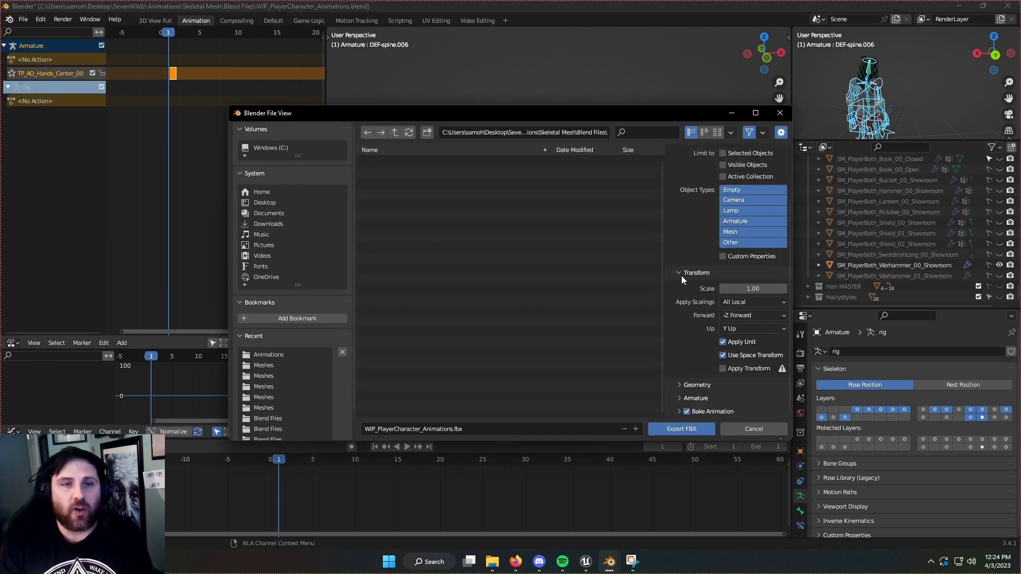
{"action": "left_click", "coordinate": [400, 133]}
{"action": "left_click", "coordinate": [400, 133]}
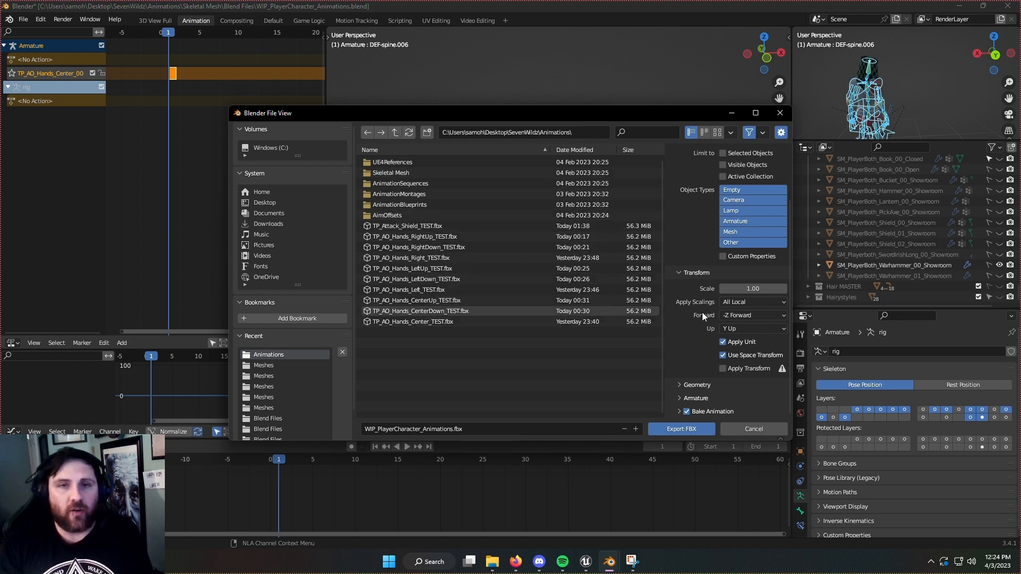
- Expand the Geometry and Armature export options and set the geometry smoothing to Face
{"action": "left_click", "coordinate": [703, 384]}
{"action": "scroll", "coordinate": [703, 386], "scroll_direction": "down", "scroll_amount": 5}
{"action": "left_click", "coordinate": [696, 398]}
{"action": "scroll", "coordinate": [701, 396], "scroll_direction": "down", "scroll_amount": 3}
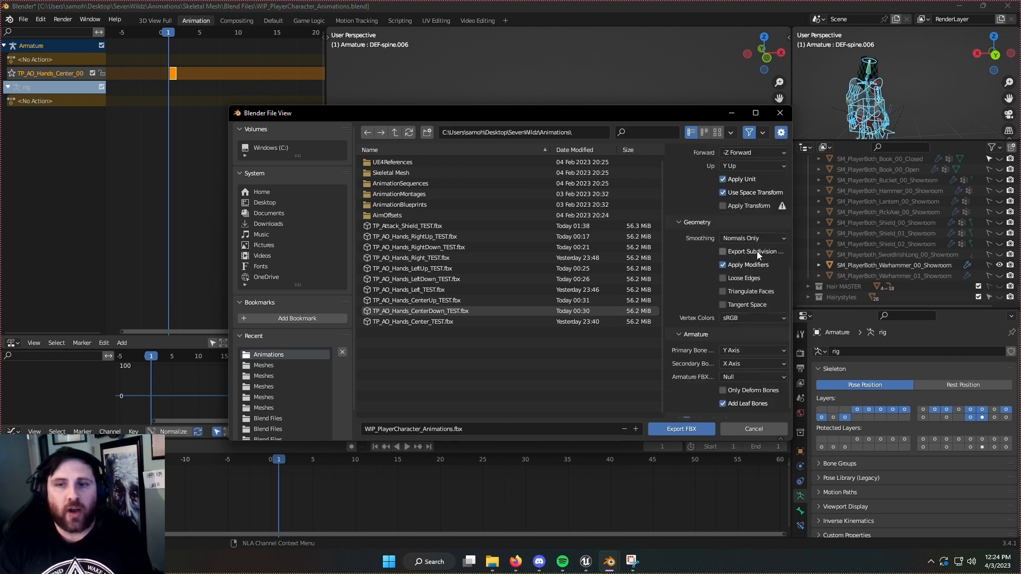
{"action": "left_click", "coordinate": [754, 239]}
{"action": "left_click", "coordinate": [740, 263]}
- Turn off Add Leaf Bones and disable All Actions in the Bake Animation export options
{"action": "scroll", "coordinate": [672, 321], "scroll_direction": "down", "scroll_amount": 1}
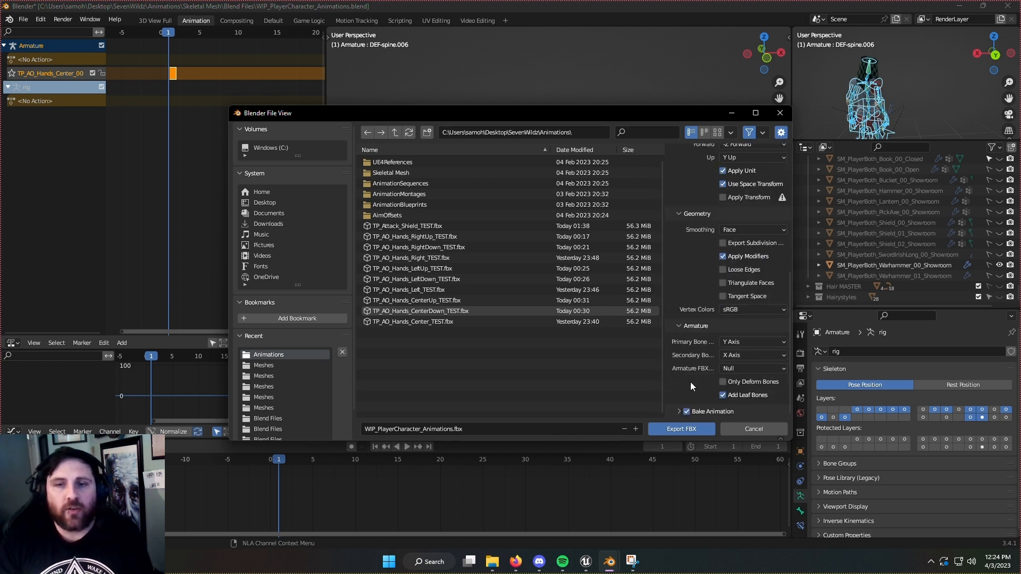
{"action": "left_click", "coordinate": [723, 396]}
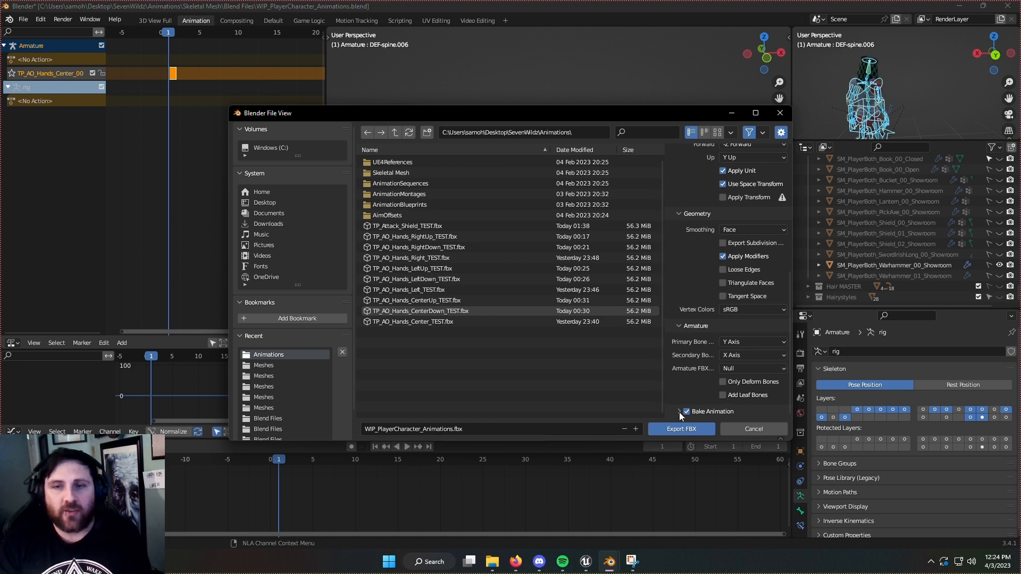
{"action": "left_click", "coordinate": [679, 412]}
{"action": "scroll", "coordinate": [680, 394], "scroll_direction": "down", "scroll_amount": 4}
{"action": "left_click", "coordinate": [722, 369]}
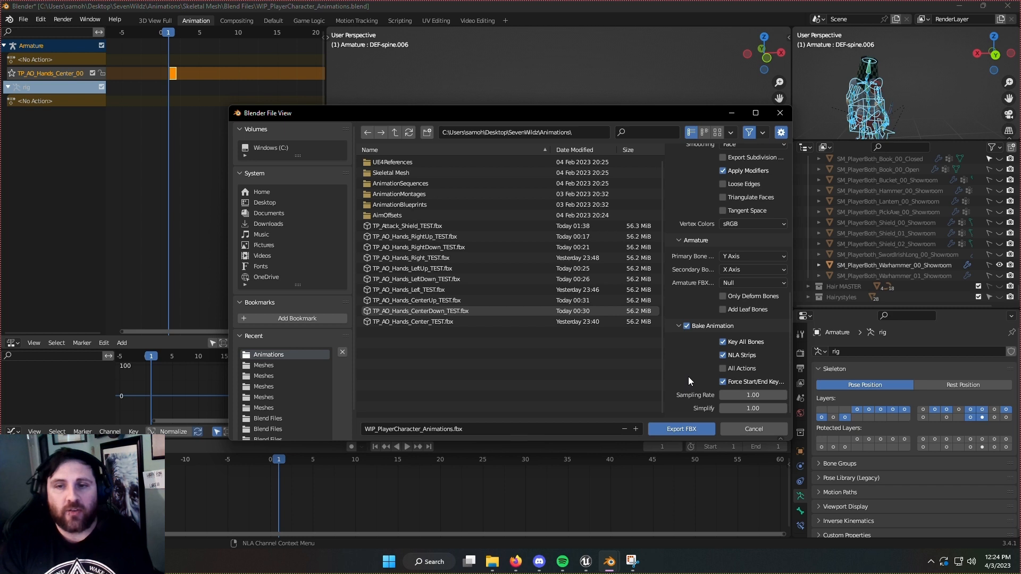
- Export the FBX over the existing TP_AO_Hands_Center_TEST.fbx file
{"action": "scroll", "coordinate": [688, 376], "scroll_direction": "up", "scroll_amount": 15}
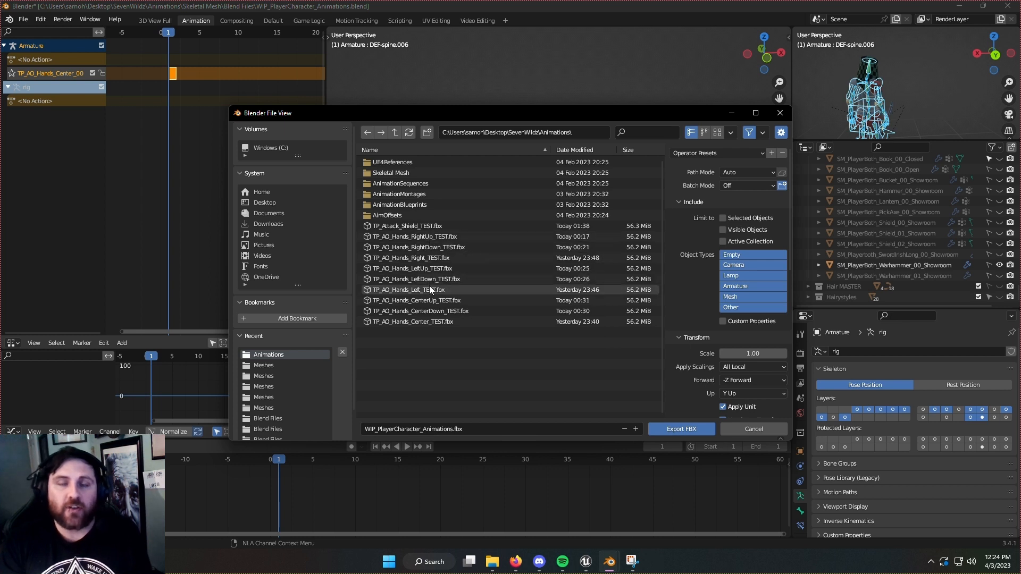
{"action": "left_click", "coordinate": [438, 322]}
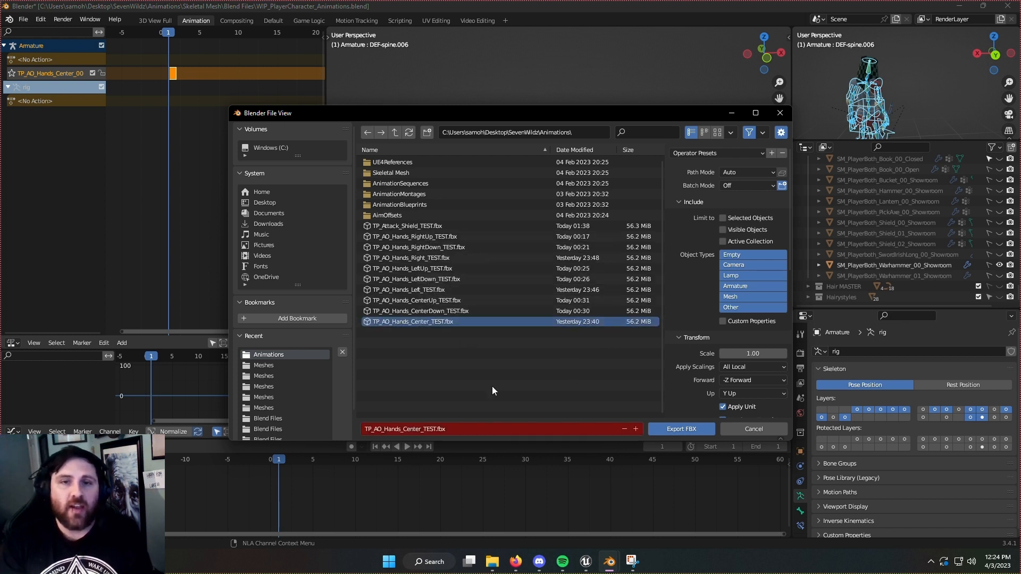
{"action": "left_click", "coordinate": [668, 427]}
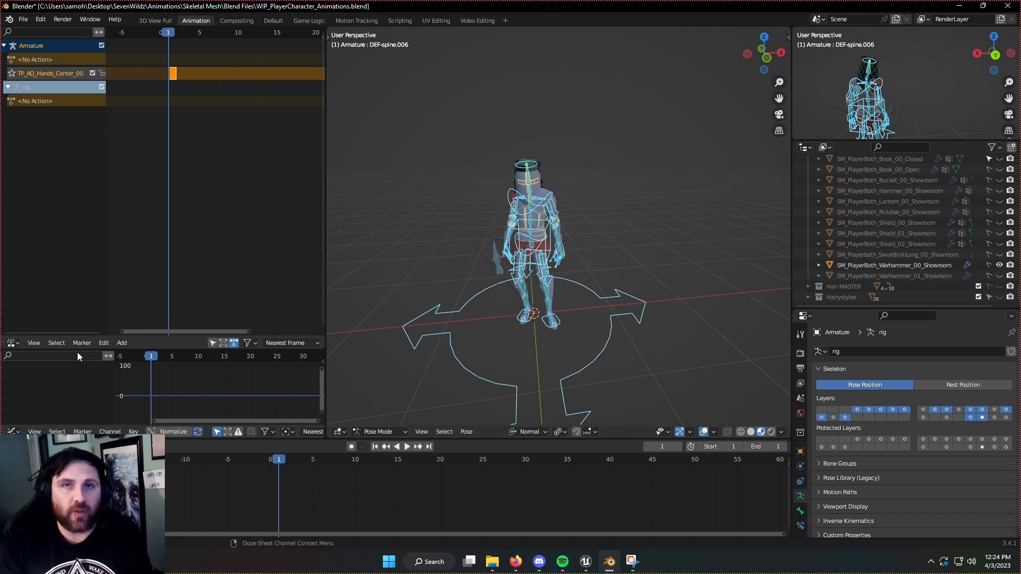
- Delete the TP_AO_Hands_Center_00 Nonlinear Animation track and open the TP_AO_Hands_CenterDown_00 action in the Action Editor
{"action": "left_click", "coordinate": [58, 73]}
{"action": "key", "text": "x"}
{"action": "left_click", "coordinate": [12, 344]}
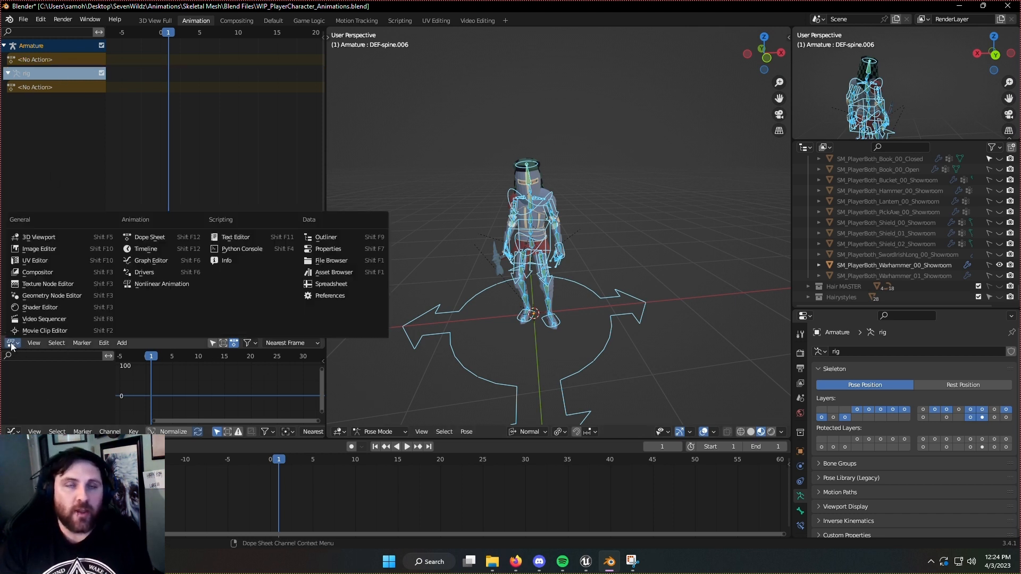
{"action": "left_click", "coordinate": [15, 345]}
{"action": "left_click", "coordinate": [16, 344]}
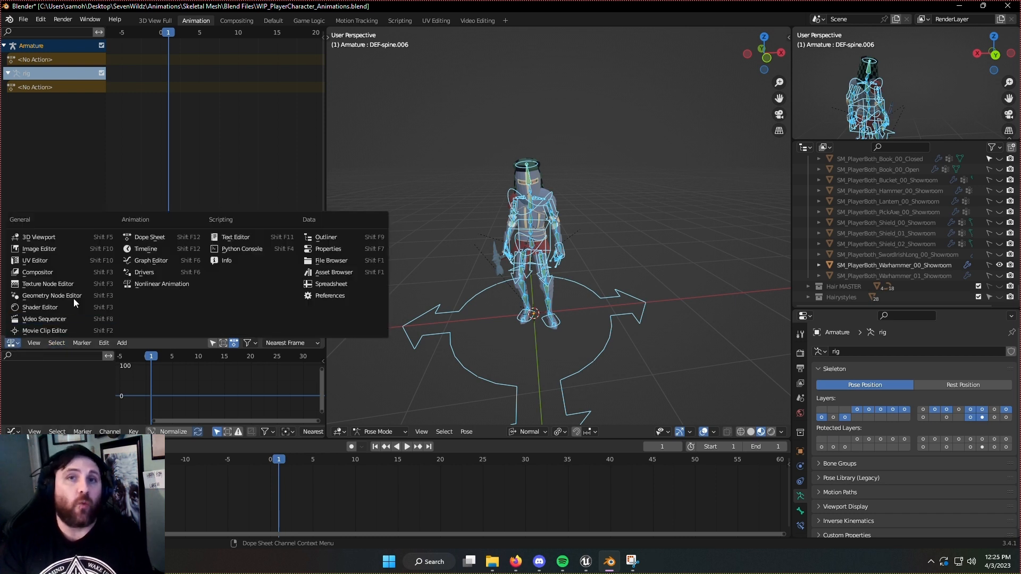
{"action": "left_click", "coordinate": [165, 236]}
{"action": "left_click", "coordinate": [303, 342]}
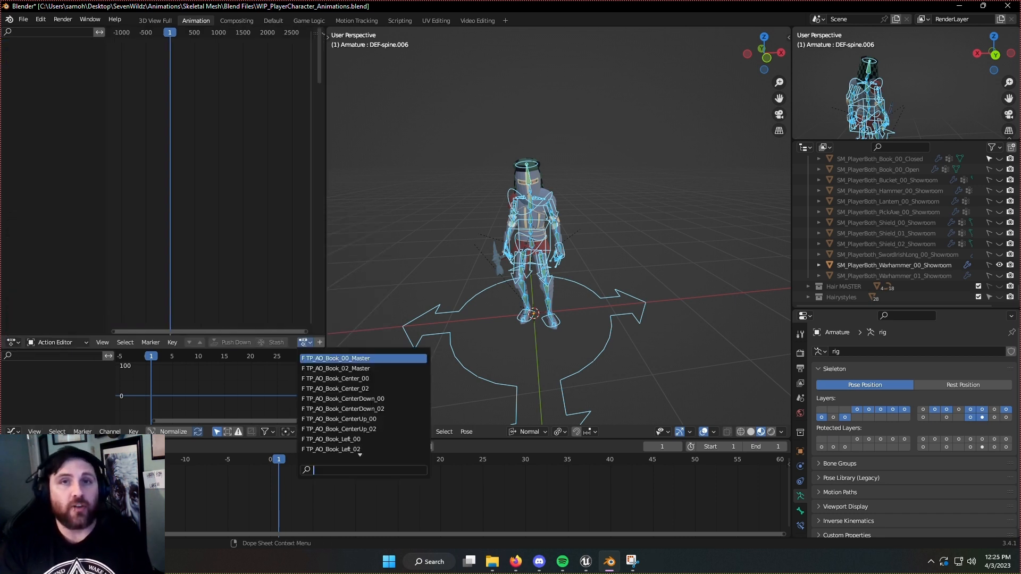
{"action": "scroll", "coordinate": [348, 414], "scroll_direction": "down", "scroll_amount": 8}
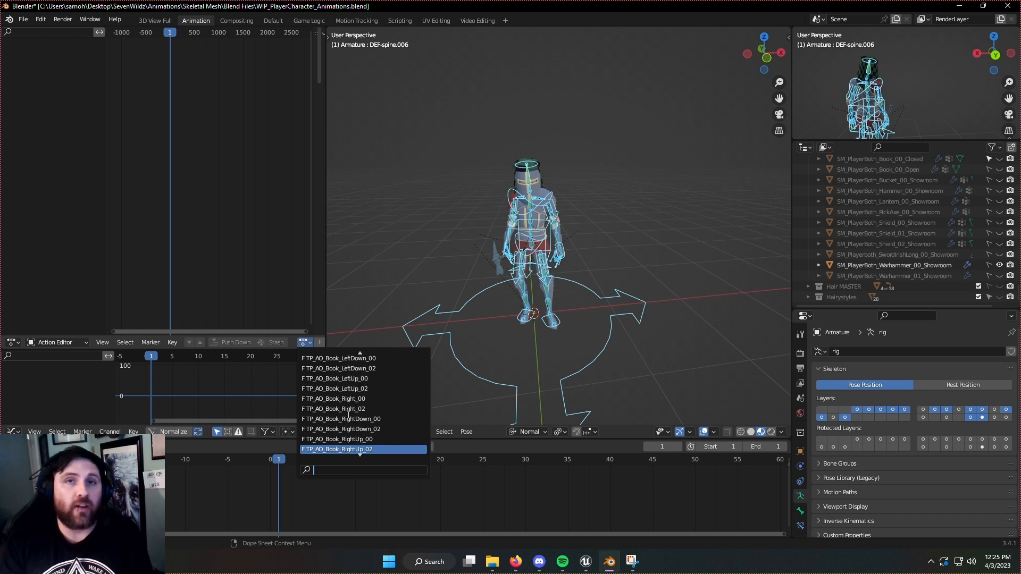
{"action": "left_click", "coordinate": [351, 439]}
- Select all the armature's bones and push the TP_AO_Hands_CenterDown_00 action down into a Nonlinear Animation track
{"action": "left_click", "coordinate": [530, 305]}
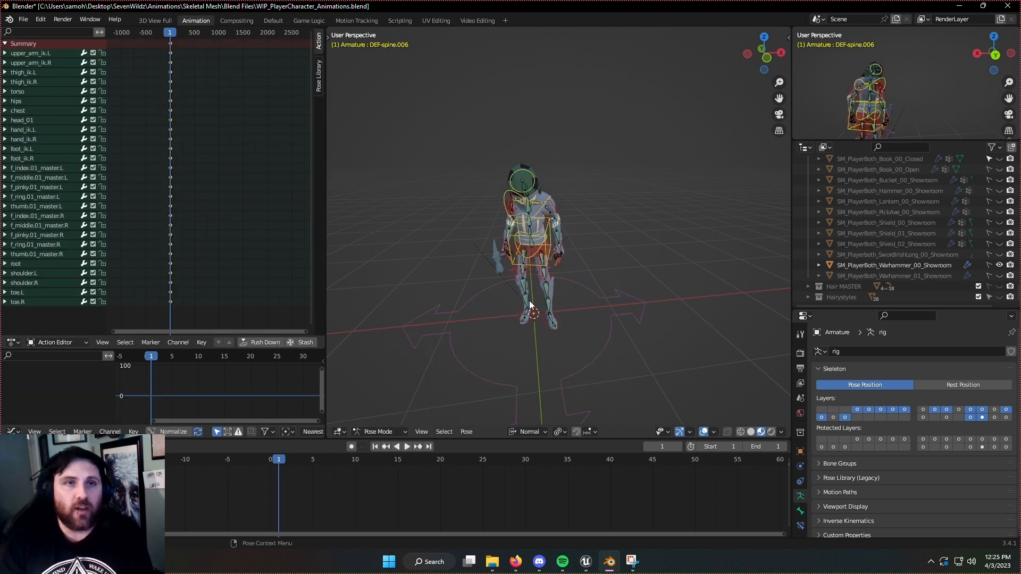
{"action": "key", "text": "a"}
{"action": "left_click", "coordinate": [13, 342]}
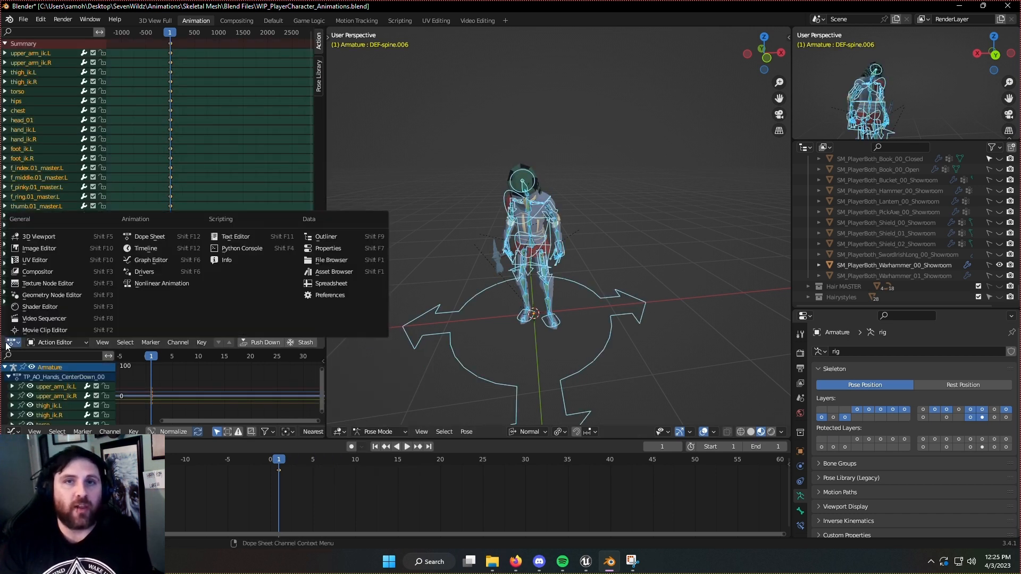
{"action": "left_click", "coordinate": [156, 283]}
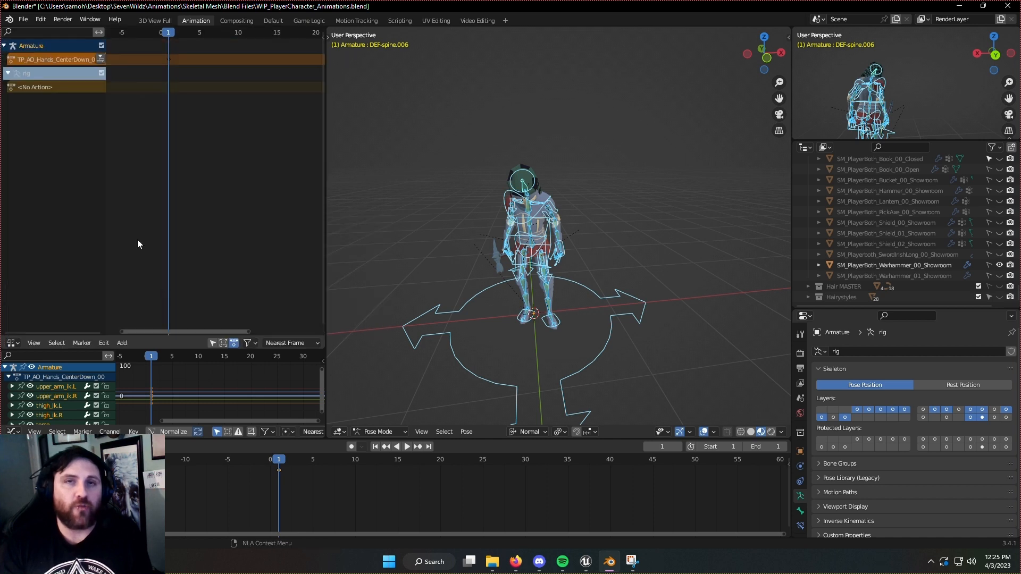
{"action": "left_click", "coordinate": [99, 60]}
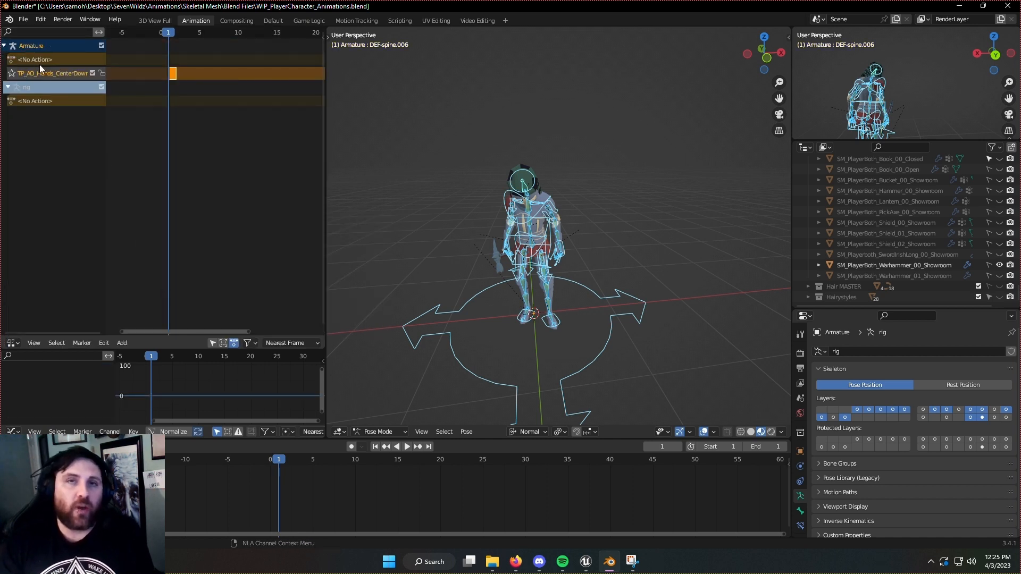
- Export an FBX over the existing TP_AO_Hands_CenterDown_TEST.fbx file in the Animations folder
{"action": "left_click", "coordinate": [23, 19]}
{"action": "mouse_move", "coordinate": [69, 175]}
{"action": "left_click", "coordinate": [160, 269]}
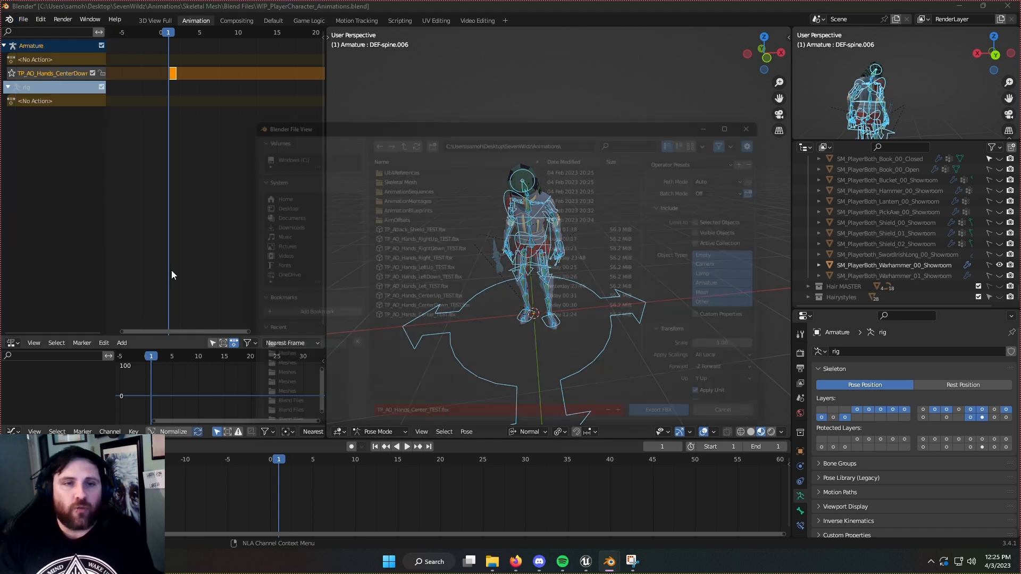
{"action": "left_click", "coordinate": [448, 312]}
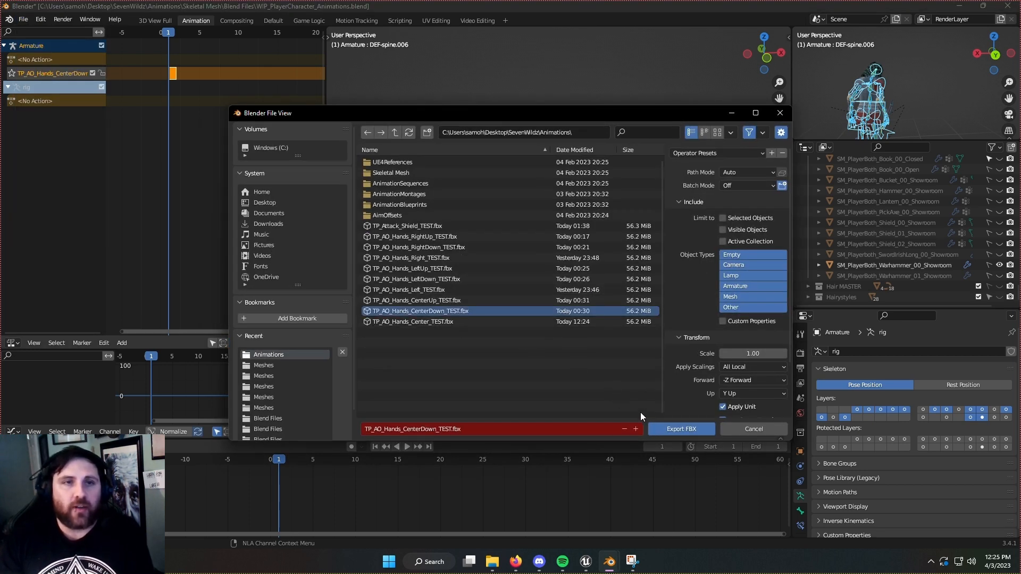
{"action": "left_click", "coordinate": [683, 429]}
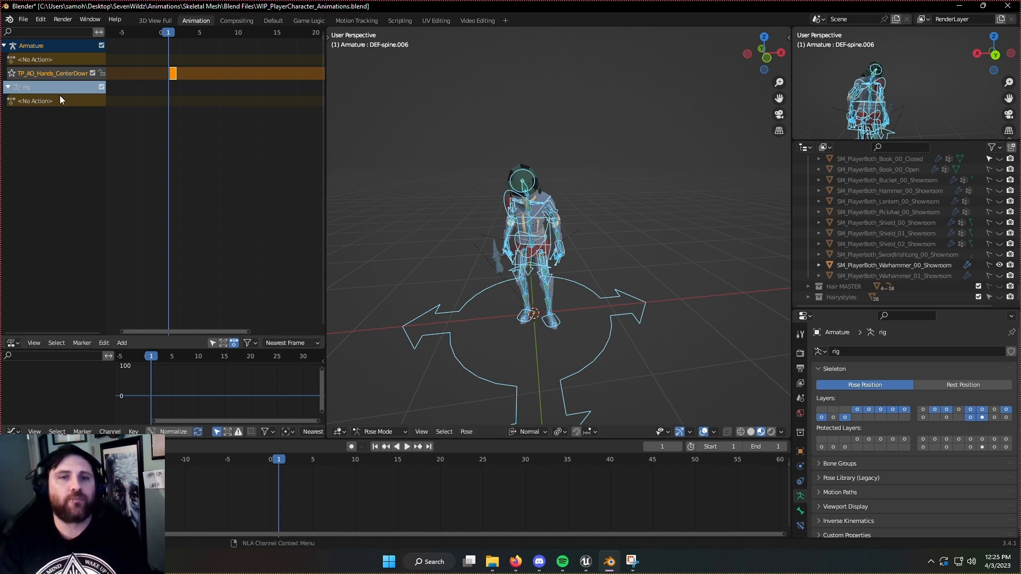
- Delete the TP_AO_Hands_CenterDown_00 Nonlinear Animation track and open the TP_AO_Hands_CenterUp_00 action in the Action Editor
{"action": "key", "text": "x"}
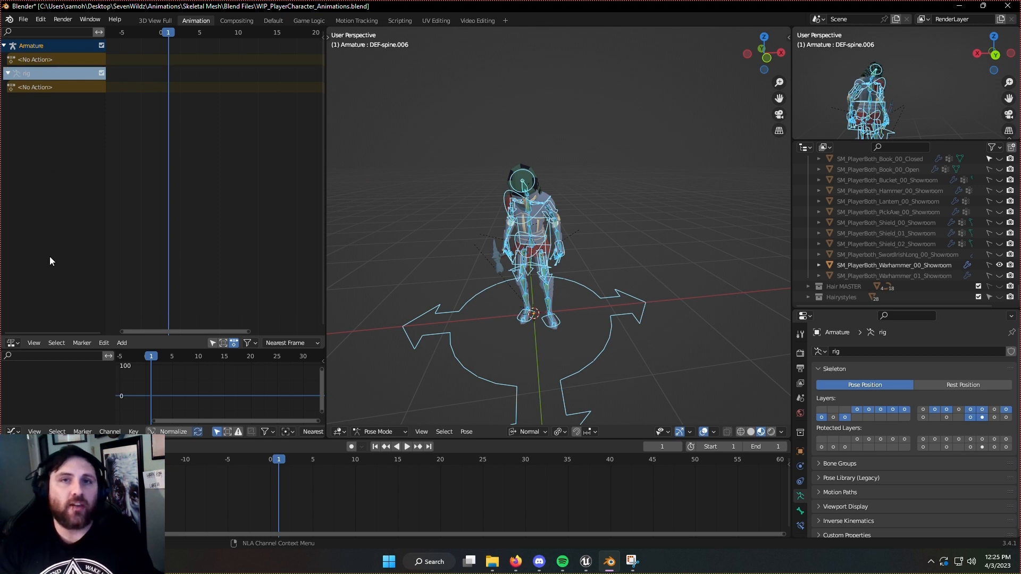
{"action": "left_click", "coordinate": [11, 343]}
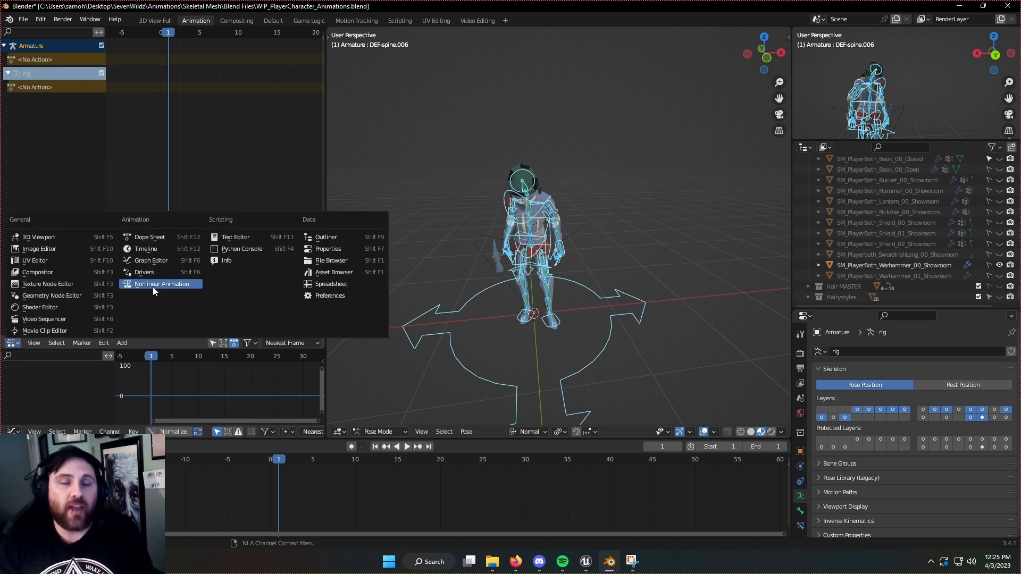
{"action": "left_click", "coordinate": [156, 238]}
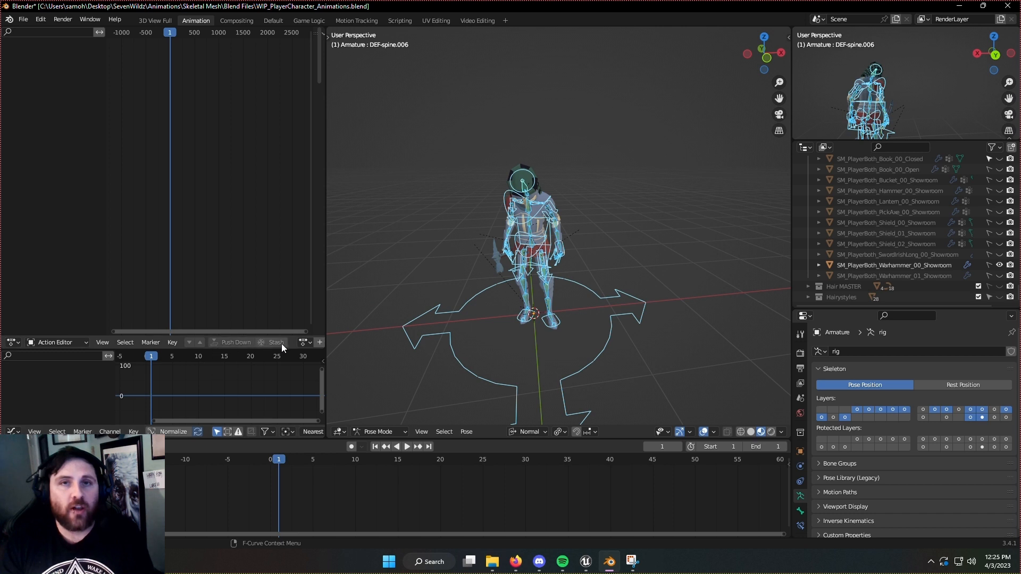
{"action": "scroll", "coordinate": [278, 343], "scroll_direction": "down", "scroll_amount": 3}
{"action": "left_click", "coordinate": [243, 343]}
{"action": "scroll", "coordinate": [265, 434], "scroll_direction": "down", "scroll_amount": 13}
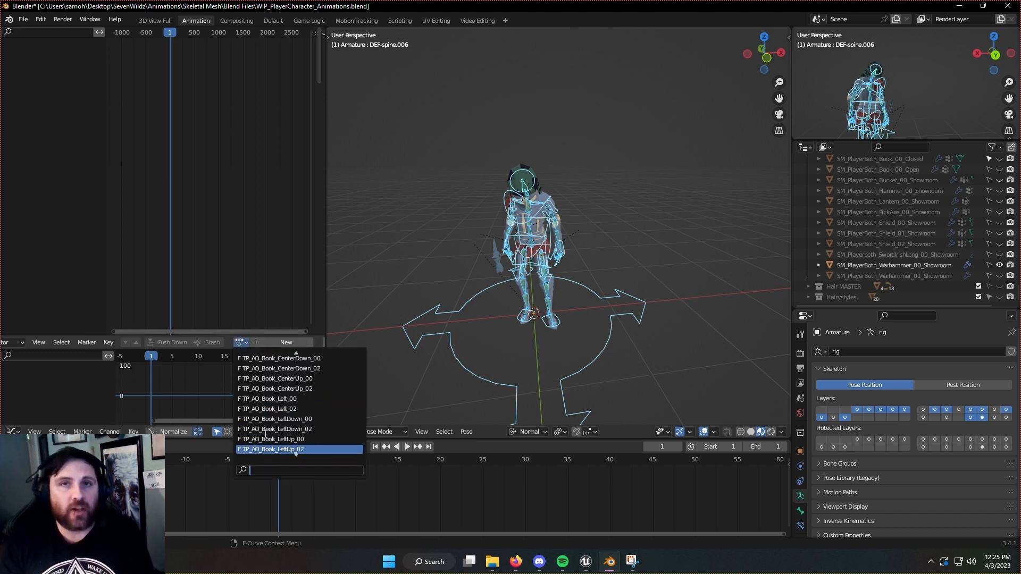
{"action": "scroll", "coordinate": [265, 434], "scroll_direction": "down", "scroll_amount": 15}
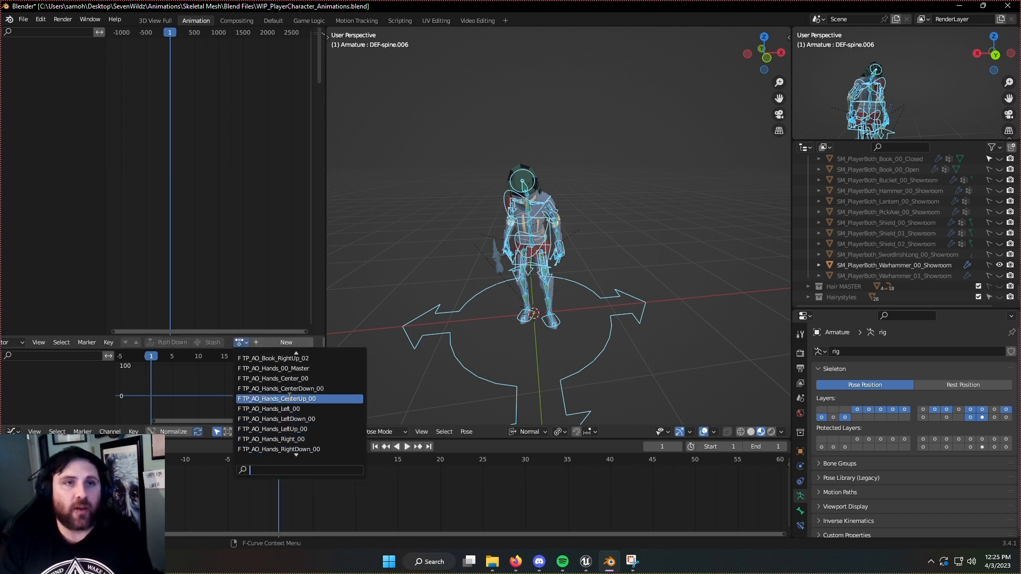
{"action": "left_click", "coordinate": [289, 398]}
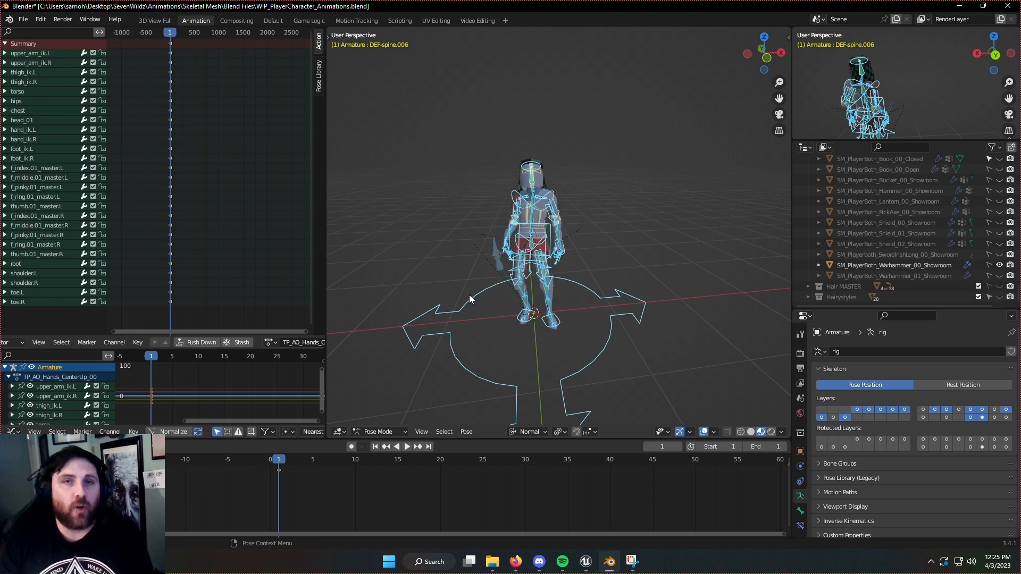
- Select all the armature's bones with the TP_AO_Hands_CenterUp_00 action active
{"action": "key", "text": "alt+a"}
{"action": "key", "text": "a"}
{"action": "scroll", "coordinate": [2, 344], "scroll_direction": "up", "scroll_amount": 3}
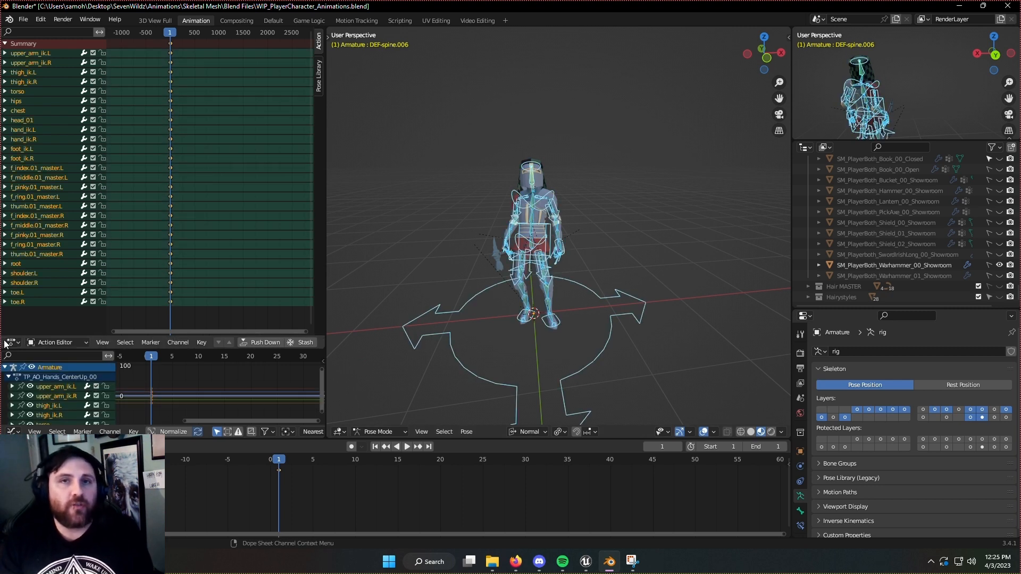
- Push the TP_AO_Hands_CenterUp_00 action down into a Nonlinear Animation track
{"action": "left_click", "coordinate": [10, 344]}
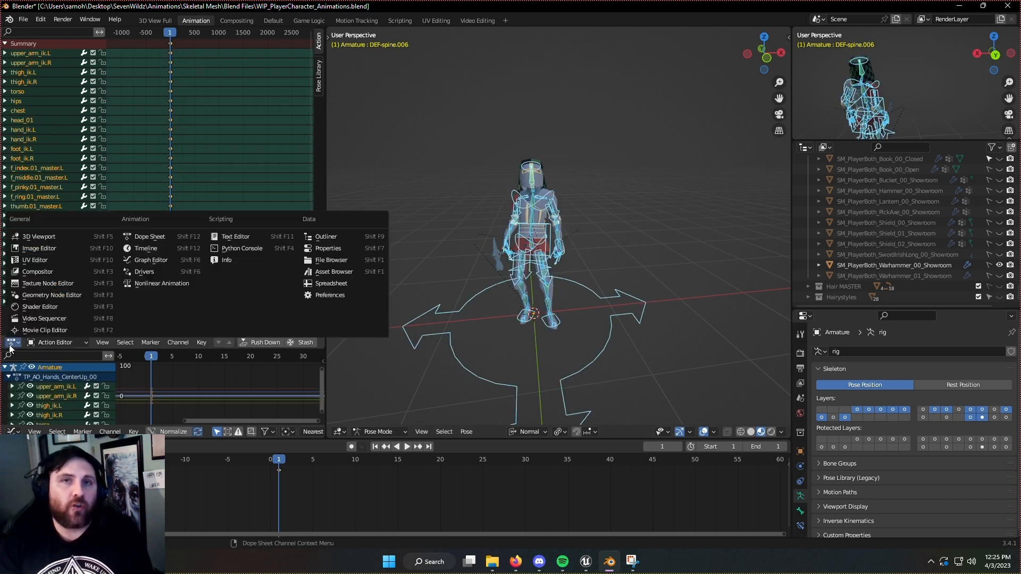
{"action": "left_click", "coordinate": [158, 285]}
{"action": "left_click", "coordinate": [99, 59]}
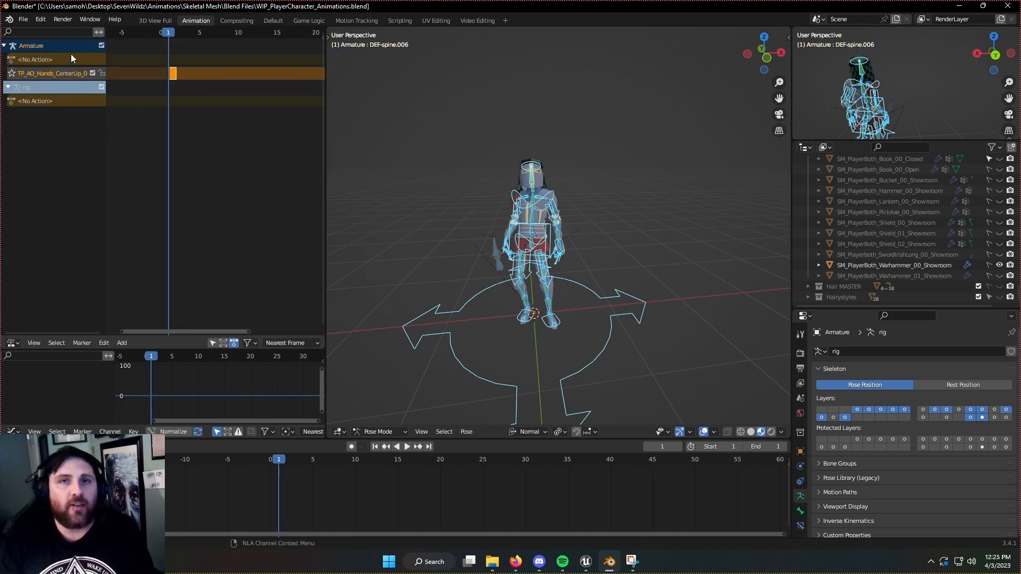
- Export an FBX over the existing TP_AO_Hands_CenterUp_TEST.fbx file in the Animations folder
{"action": "left_click", "coordinate": [21, 20]}
{"action": "mouse_move", "coordinate": [56, 174]}
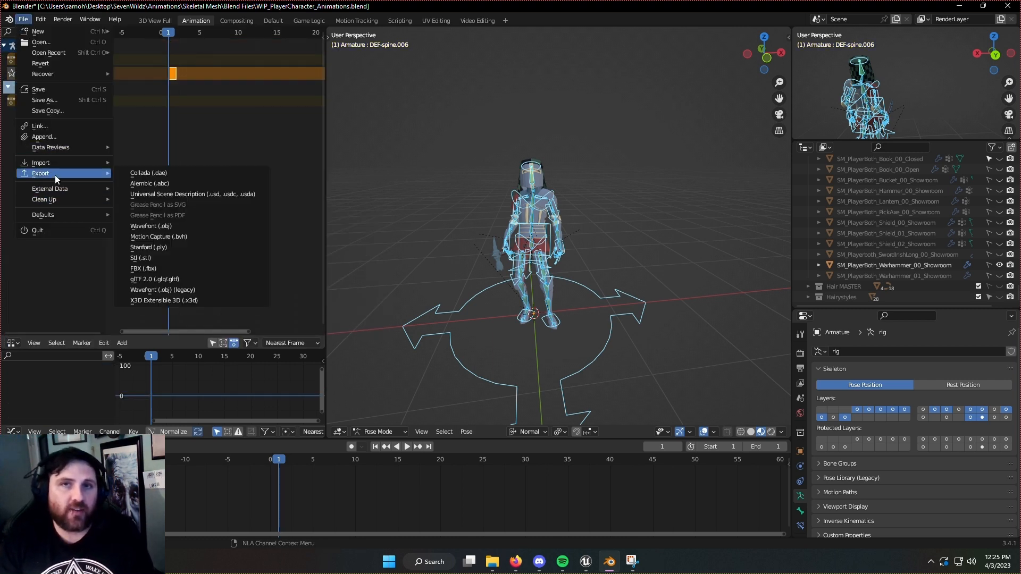
{"action": "left_click", "coordinate": [206, 276]}
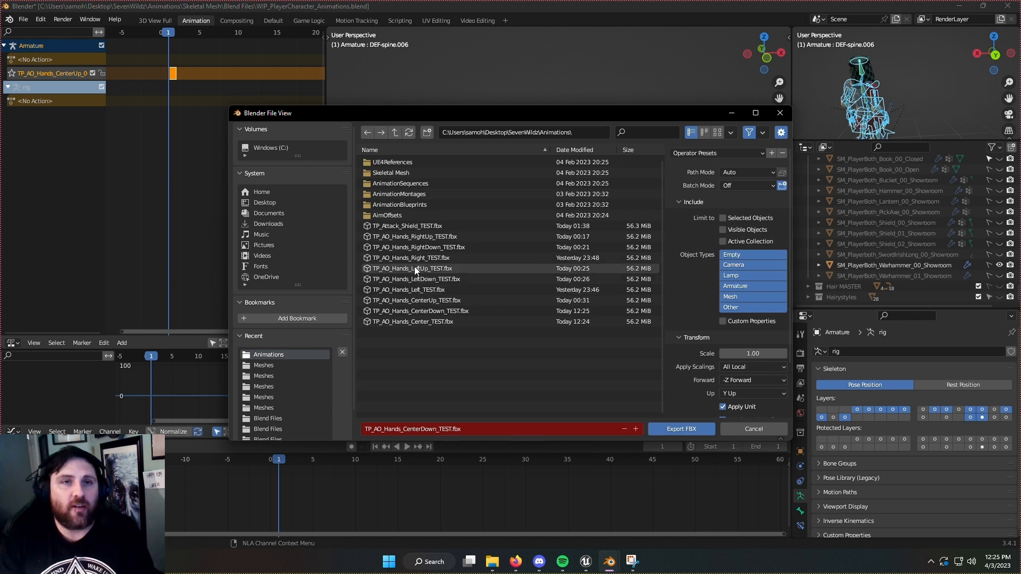
{"action": "left_click", "coordinate": [428, 300]}
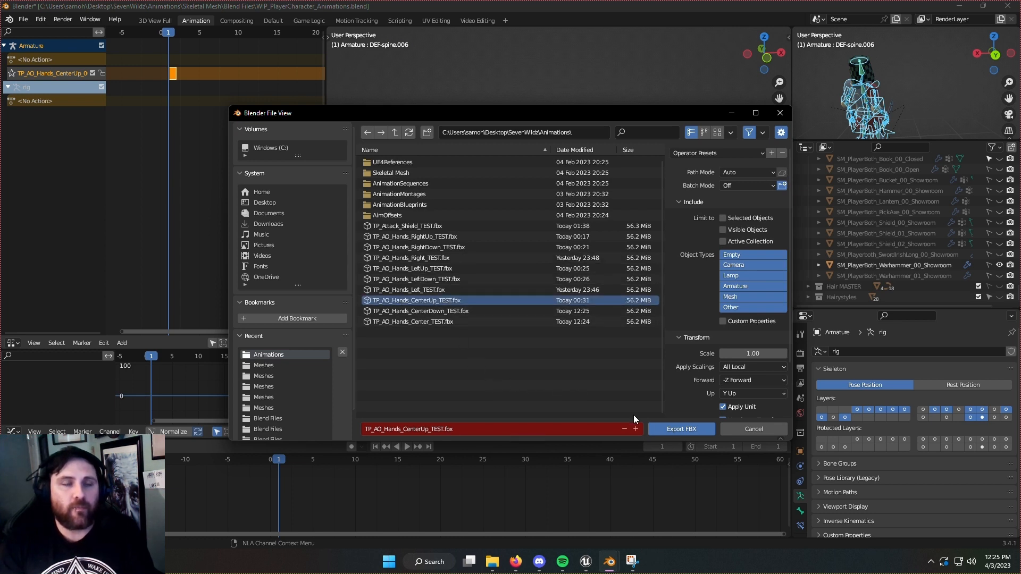
{"action": "left_click", "coordinate": [668, 430]}
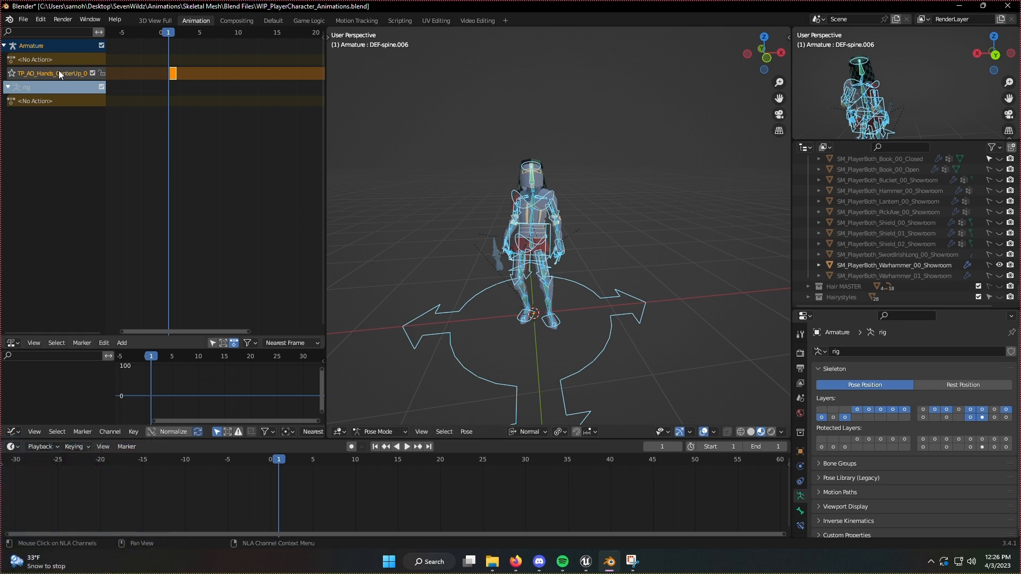
- Delete the TP_AO_Hands_CenterUp_00 track and push the TP_AO_Hands_Left_00 action down into a Nonlinear Animation track
{"action": "key", "text": "x"}
{"action": "left_click", "coordinate": [13, 343]}
{"action": "left_click", "coordinate": [304, 343]}
{"action": "left_click", "coordinate": [358, 449]}
- Export an FBX over the existing TP_AO_Hands_Left_TEST.fbx file in the Animations folder
{"action": "left_click", "coordinate": [23, 19]}
{"action": "left_click", "coordinate": [178, 268]}
{"action": "left_click", "coordinate": [425, 291]}
{"action": "left_click", "coordinate": [687, 428]}
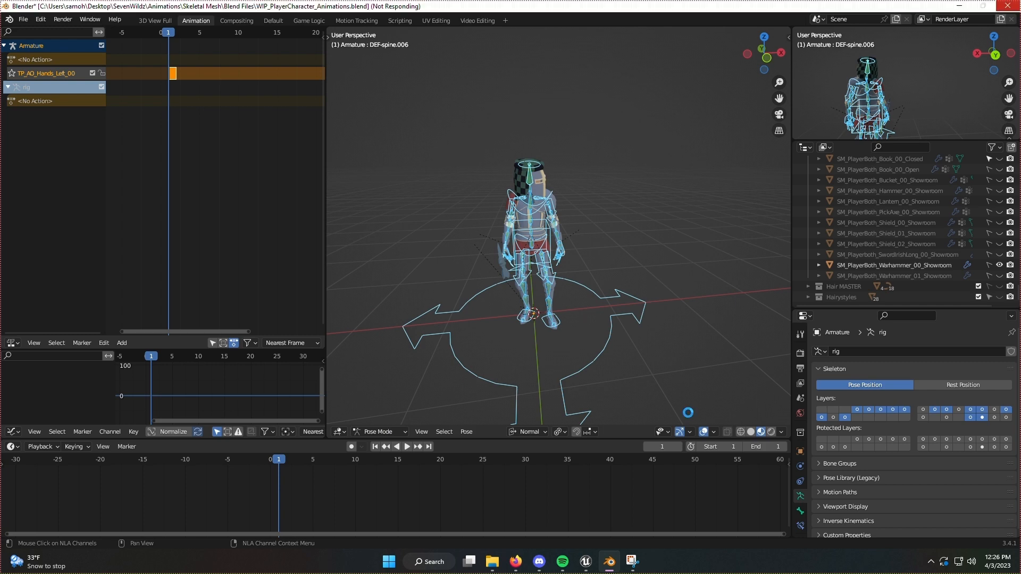
- Delete the TP_AO_Hands_Left_00 Nonlinear Animation track and open the TP_AO_Hands_LeftDown_00 action in the Action Editor
{"action": "key", "text": "x"}
{"action": "left_click", "coordinate": [14, 344]}
{"action": "left_click", "coordinate": [146, 236]}
{"action": "left_click", "coordinate": [242, 343]}
{"action": "scroll", "coordinate": [290, 427], "scroll_direction": "down", "scroll_amount": 3}
{"action": "left_click", "coordinate": [290, 429]}
- Push the TP_AO_Hands_LeftDown_00 action down into a Nonlinear Animation track and export it over TP_AO_Hands_LeftDown_TEST.fbx
{"action": "left_click", "coordinate": [12, 343]}
{"action": "left_click", "coordinate": [128, 279]}
{"action": "left_click", "coordinate": [101, 59]}
{"action": "left_click", "coordinate": [23, 19]}
{"action": "left_click", "coordinate": [178, 267]}
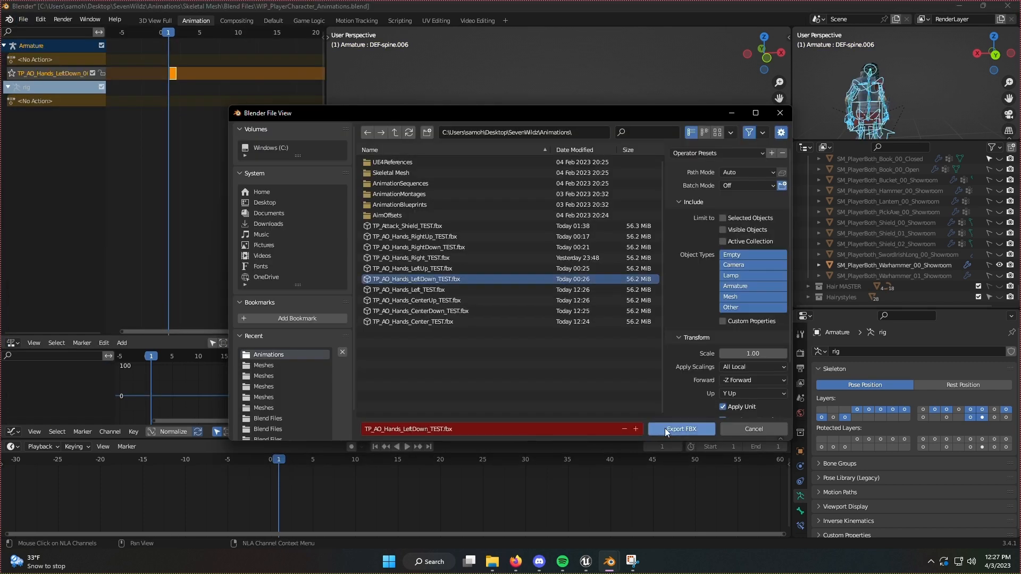
{"action": "left_click", "coordinate": [672, 429]}
- Delete the TP_AO_Hands_LeftDown_00 Nonlinear Animation track and open the TP_AO_Hands_LeftUp_00 action in the Action Editor
{"action": "key", "text": "x"}
{"action": "left_click", "coordinate": [13, 343]}
{"action": "left_click", "coordinate": [147, 235]}
- Push the TP_AO_Hands_LeftUp_00 action down into a Nonlinear Animation track and export it over TP_AO_Hands_LeftUp_TEST.fbx
{"action": "left_click", "coordinate": [13, 343]}
{"action": "left_click", "coordinate": [127, 280]}
{"action": "left_click", "coordinate": [101, 60]}
{"action": "left_click", "coordinate": [23, 19]}
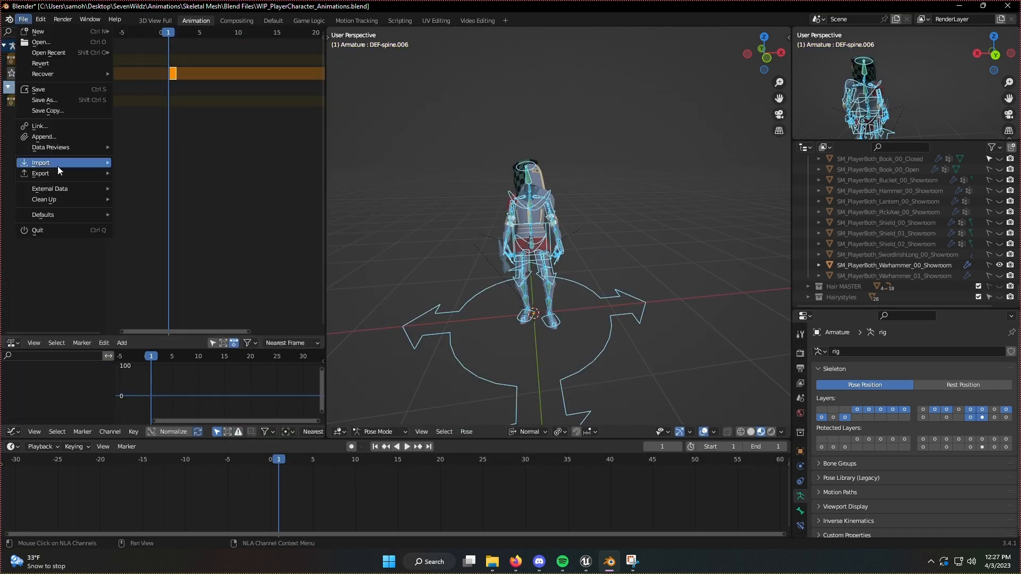
{"action": "left_click", "coordinate": [178, 268]}
{"action": "left_click", "coordinate": [673, 428]}
- Delete the TP_AO_Hands_LeftUp_00 Nonlinear Animation track and open the TP_AO_Hands_Right_00 action in the Action Editor
{"action": "key", "text": "x"}
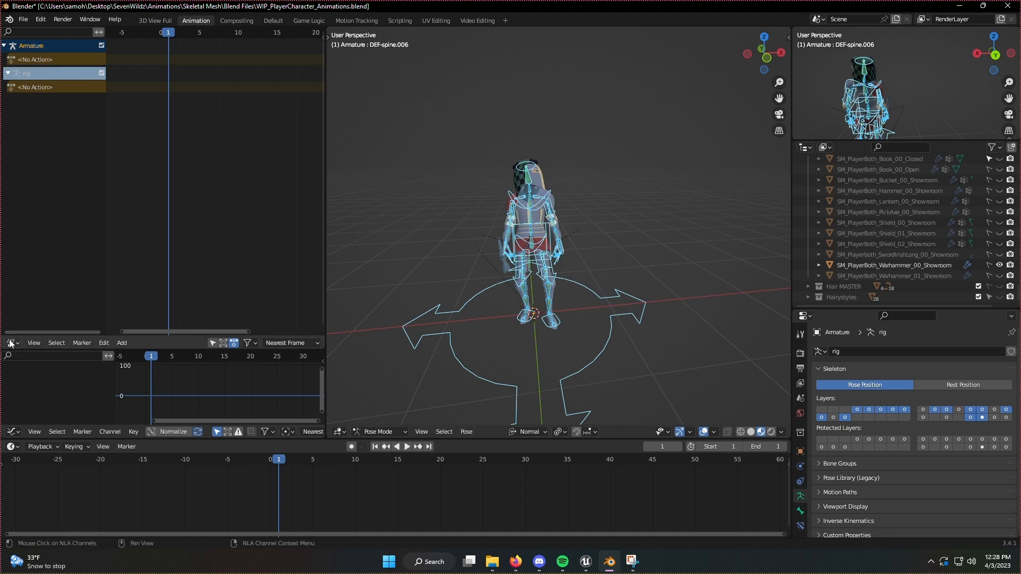
{"action": "left_click", "coordinate": [12, 343]}
{"action": "left_click", "coordinate": [146, 236]}
{"action": "left_click", "coordinate": [282, 342]}
{"action": "left_click", "coordinate": [324, 439]}
- Push the TP_AO_Hands_Right_00 action down into a Nonlinear Animation track and export it over TP_AO_Hands_Right_TEST.fbx
{"action": "left_click", "coordinate": [12, 343]}
{"action": "left_click", "coordinate": [127, 279]}
{"action": "left_click", "coordinate": [101, 59]}
{"action": "left_click", "coordinate": [22, 19]}
{"action": "left_click", "coordinate": [178, 267]}
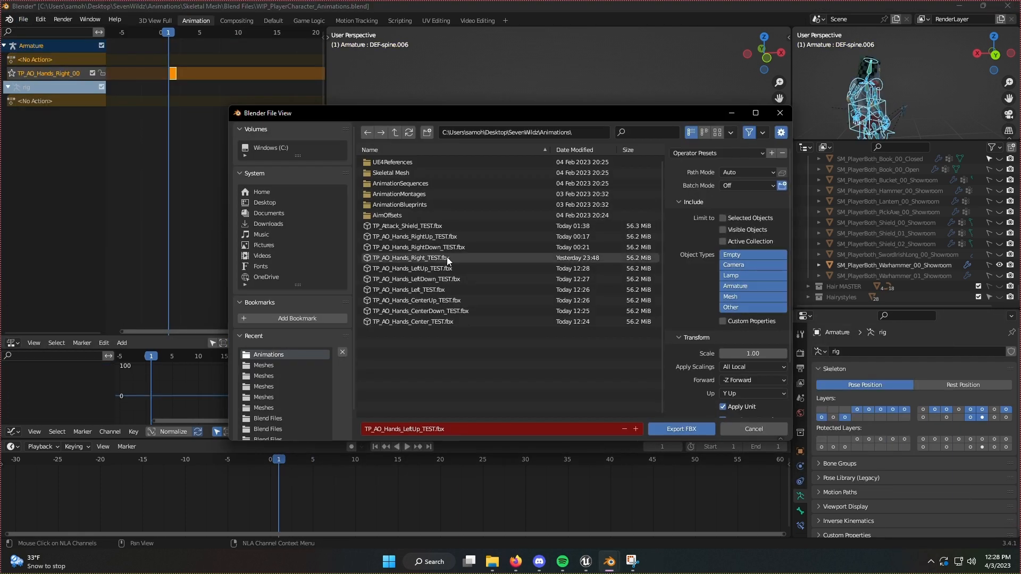
{"action": "double_click", "coordinate": [447, 258]}
- Delete the TP_AO_Hands_Right_00 Nonlinear Animation track and open the TP_AO_Hands_RightDown_00 action in the Action Editor
{"action": "left_click", "coordinate": [13, 342]}
{"action": "left_click", "coordinate": [147, 235]}
{"action": "left_click", "coordinate": [304, 342]}
{"action": "left_click", "coordinate": [351, 429]}
{"action": "left_click", "coordinate": [207, 342]}
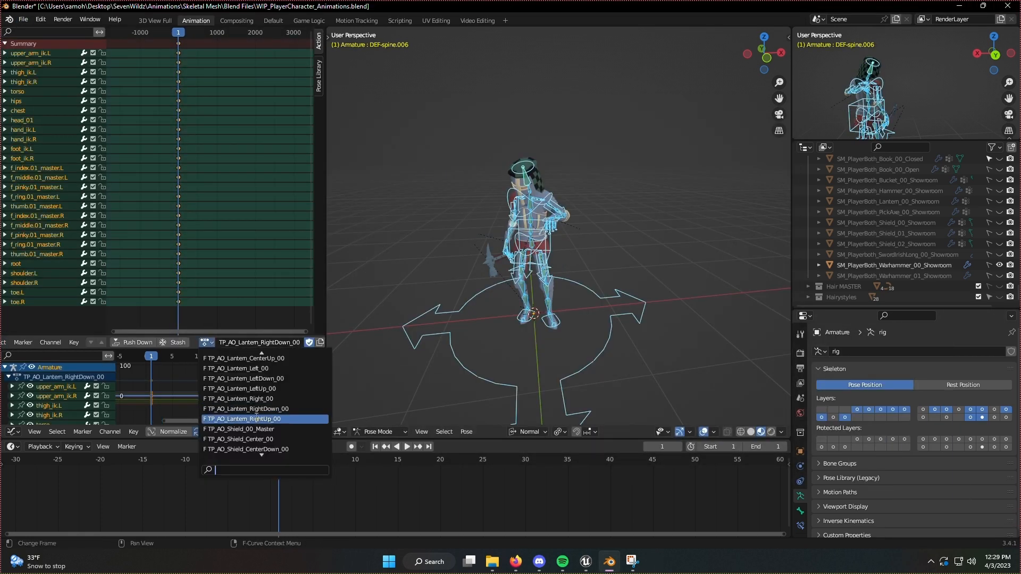
{"action": "left_click", "coordinate": [13, 343]}
{"action": "left_click", "coordinate": [101, 60]}
{"action": "left_click", "coordinate": [304, 343]}
{"action": "left_click", "coordinate": [343, 409]}
- Push the TP_AO_Hands_RightDown_00 action down into a Nonlinear Animation track and export it over TP_AO_Hands_RightDown_TEST.fbx
{"action": "left_click", "coordinate": [13, 343]}
{"action": "left_click", "coordinate": [128, 279]}
{"action": "left_click", "coordinate": [101, 59]}
{"action": "left_click", "coordinate": [23, 19]}
{"action": "left_click", "coordinate": [179, 268]}
{"action": "left_click", "coordinate": [446, 247]}
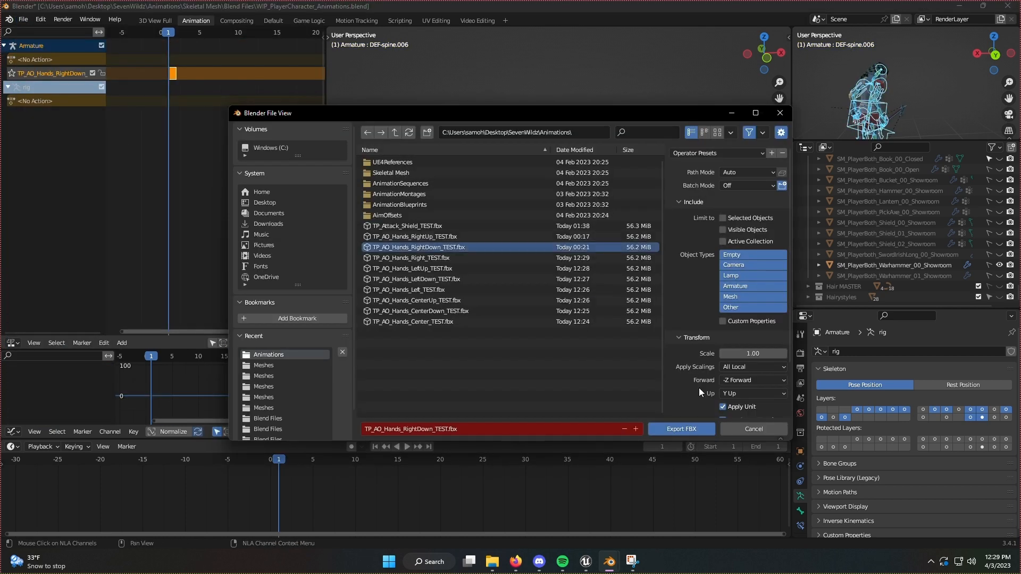
{"action": "left_click", "coordinate": [682, 429]}
- Delete the TP_AO_Hands_RightDown_00 Nonlinear Animation track and open the TP_AO_Hands_RightUp_00 action in the Action Editor
{"action": "left_click", "coordinate": [13, 343]}
{"action": "left_click", "coordinate": [147, 235]}
{"action": "left_click", "coordinate": [305, 342]}
{"action": "left_click", "coordinate": [355, 367]}
- Push the TP_AO_Hands_RightUp_00 action down into a Nonlinear Animation track
{"action": "left_click", "coordinate": [13, 343]}
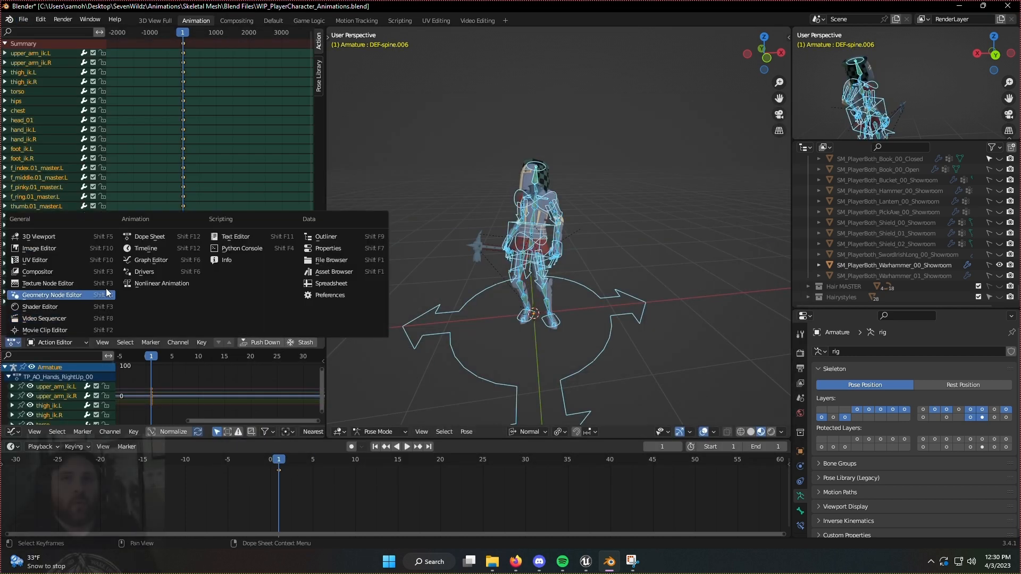
{"action": "left_click", "coordinate": [158, 282]}
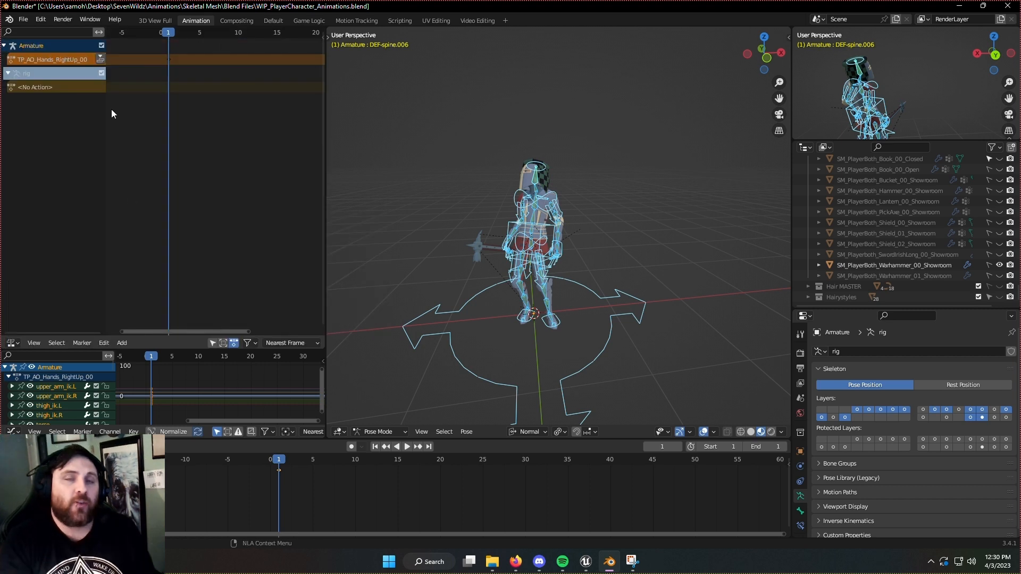
{"action": "left_click", "coordinate": [99, 60]}
- Export an FBX over the existing TP_AO_Hands_RightUp_TEST.fbx file and save the WIP_PlayerCharacter_Animations.blend file
{"action": "left_click", "coordinate": [22, 19]}
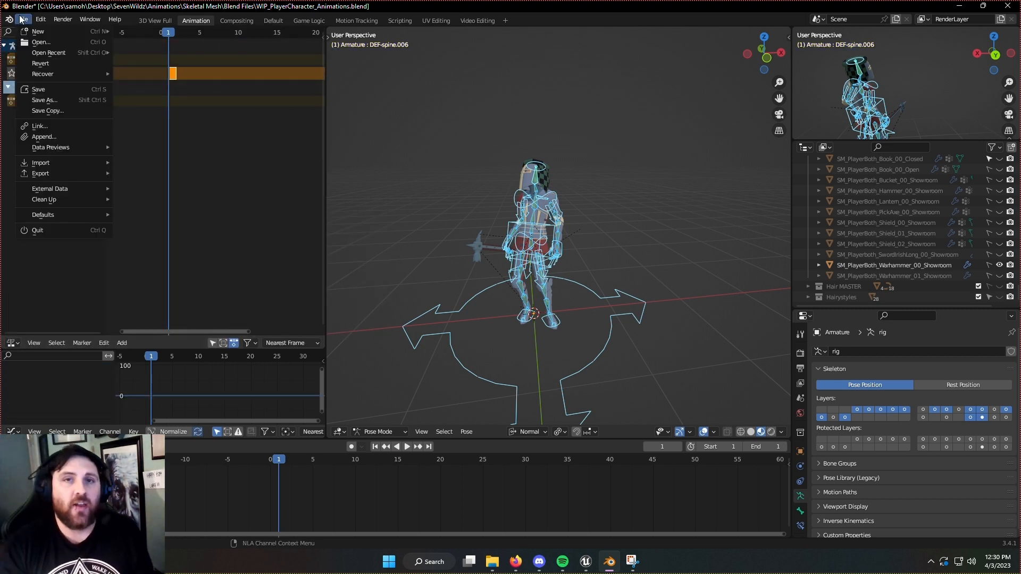
{"action": "mouse_move", "coordinate": [80, 174]}
{"action": "left_click", "coordinate": [147, 268]}
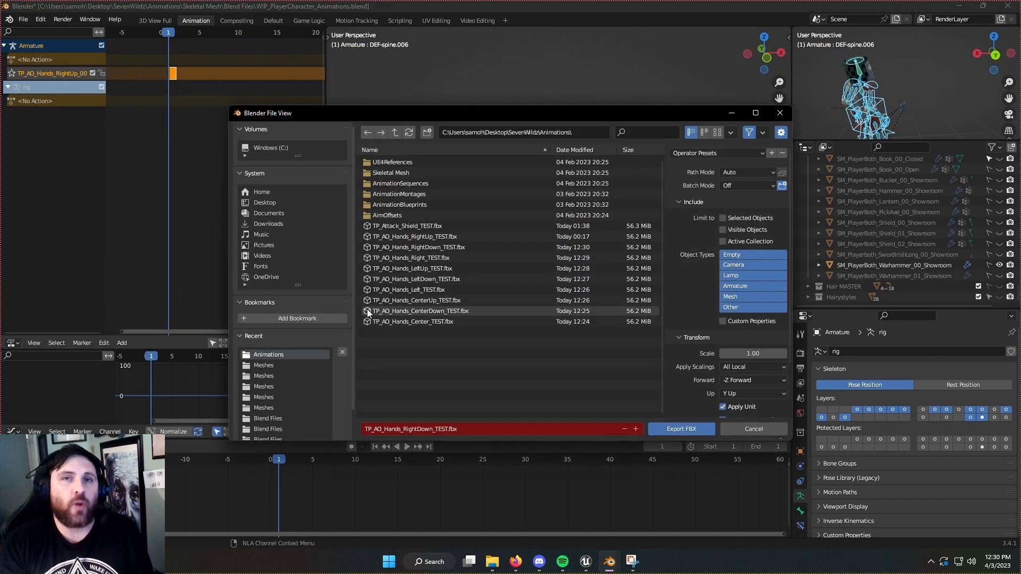
{"action": "left_click", "coordinate": [440, 236]}
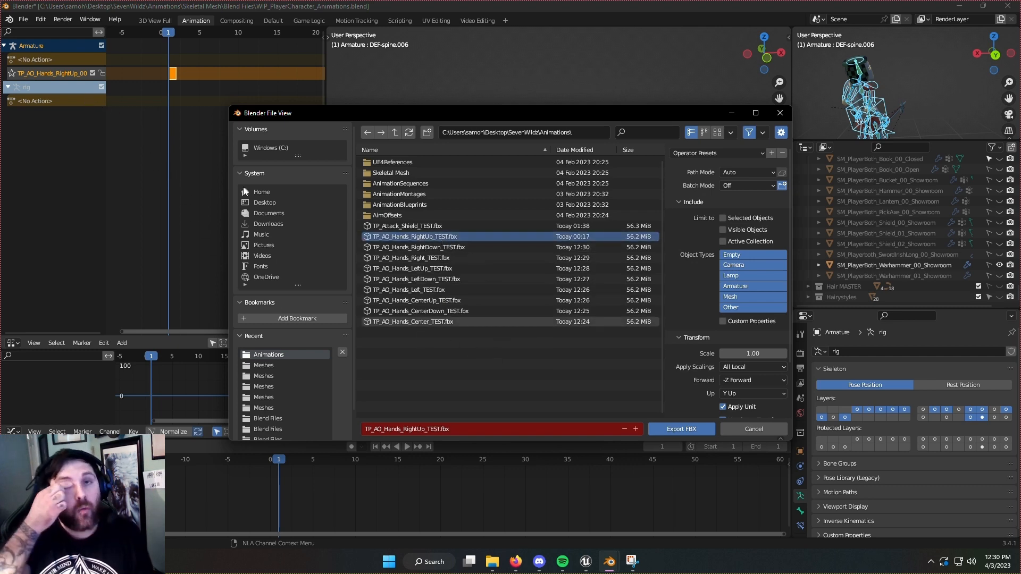
{"action": "left_click", "coordinate": [671, 428]}
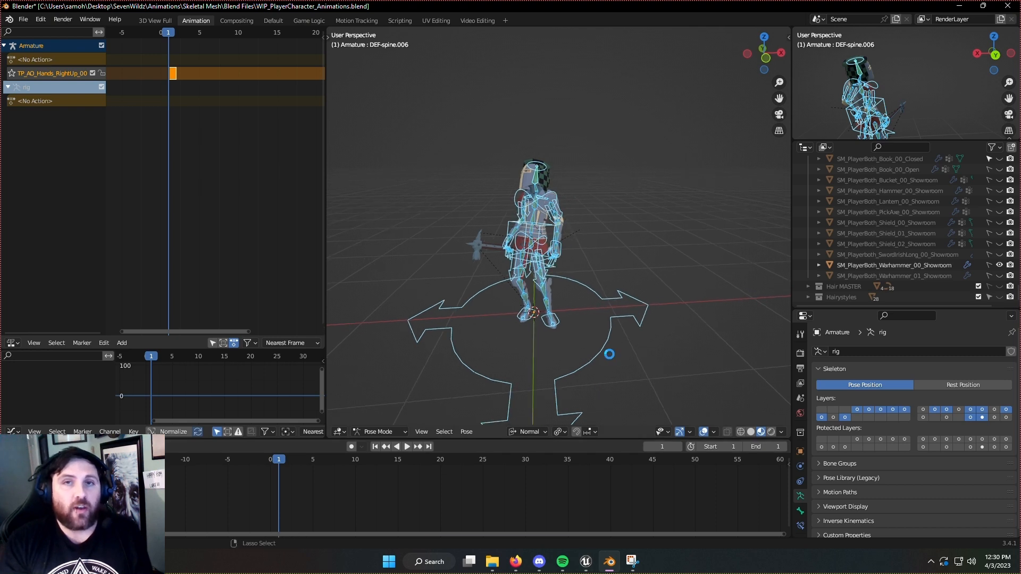
{"action": "key", "text": "ctrl+s"}
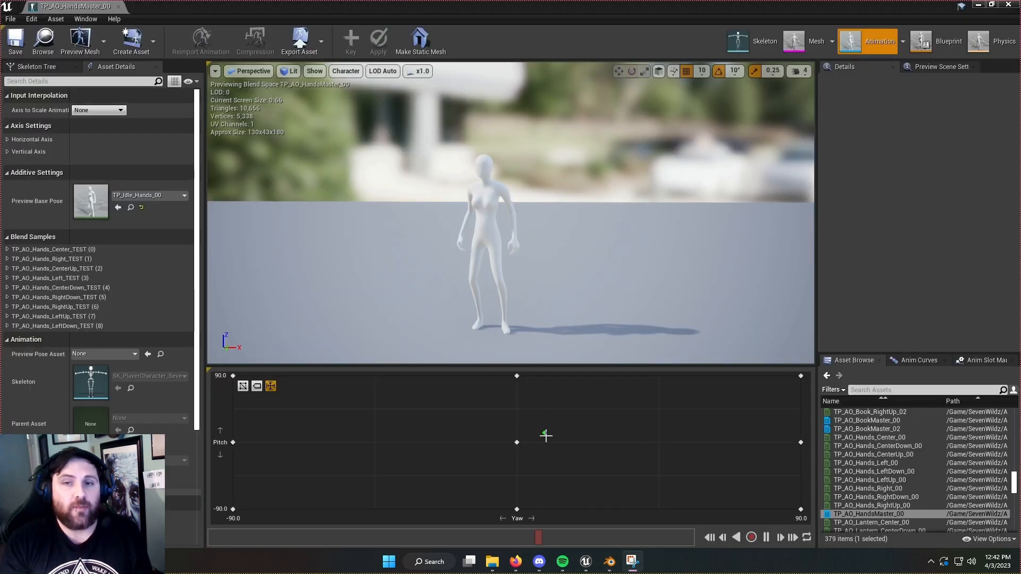
- In Unreal Engine, preview the TP_AO_HandsMaster_00 aim offset at different yaw and pitch values, viewing the mannequin from the side
{"action": "left_click_drag", "start_coordinate": [542, 432], "coordinate": [512, 367]}
{"action": "left_click_drag", "start_coordinate": [405, 375], "coordinate": [675, 456]}
{"action": "right_click_drag", "start_coordinate": [612, 287], "coordinate": [585, 285]}
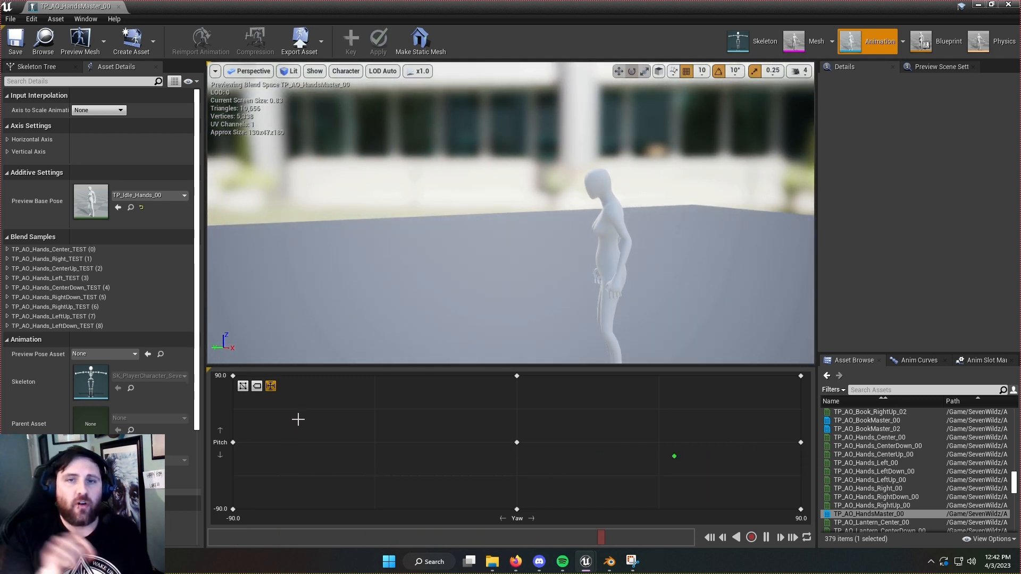
{"action": "left_click_drag", "start_coordinate": [678, 456], "coordinate": [518, 440]}
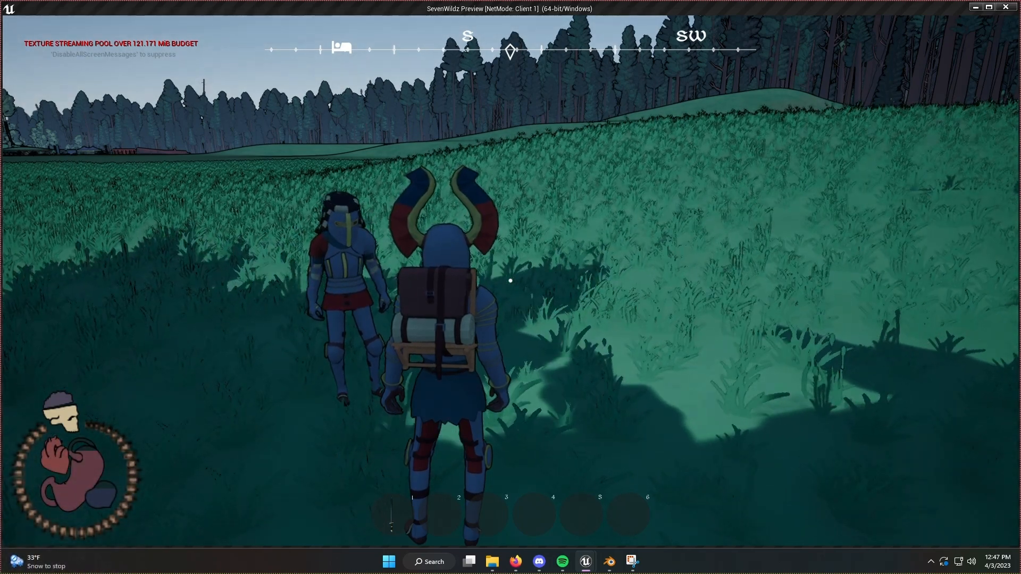
- Return to the SevenWildz client preview and examine the characters' aim poses in play
{"action": "key", "text": "alt+Tab"}
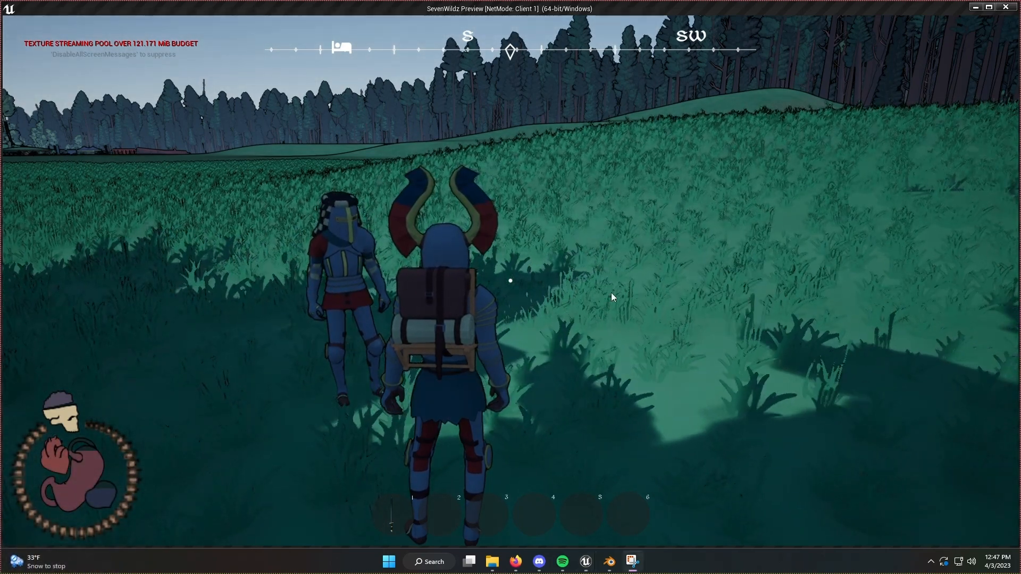
{"action": "left_click", "coordinate": [611, 296]}
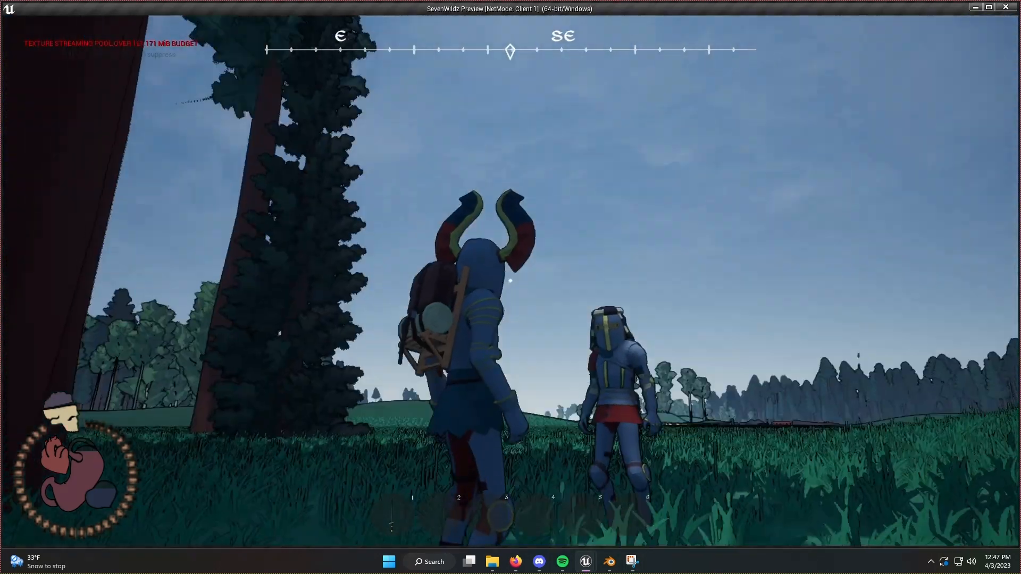